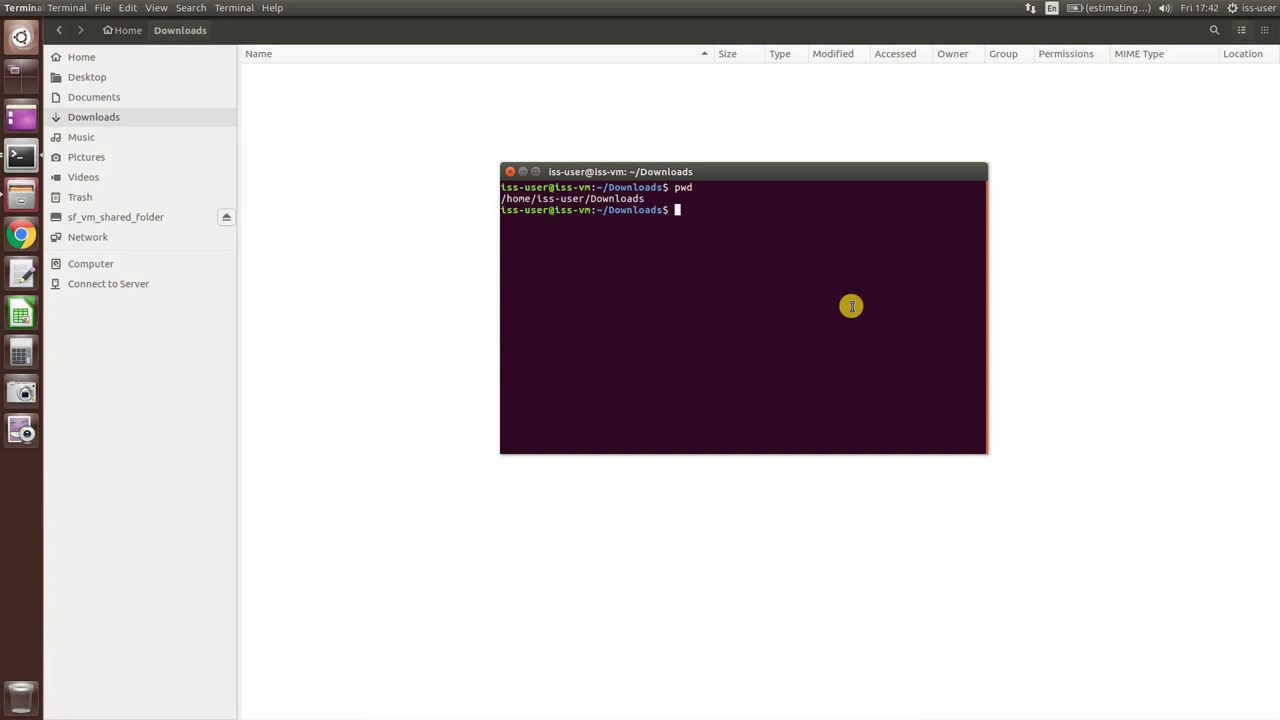
- Clone the S-MR-Workshop repository into Downloads with git clone, then exit the terminal
text(git clone)
text(https://github.com/telescopeuser/S-MR-Workshop.git)
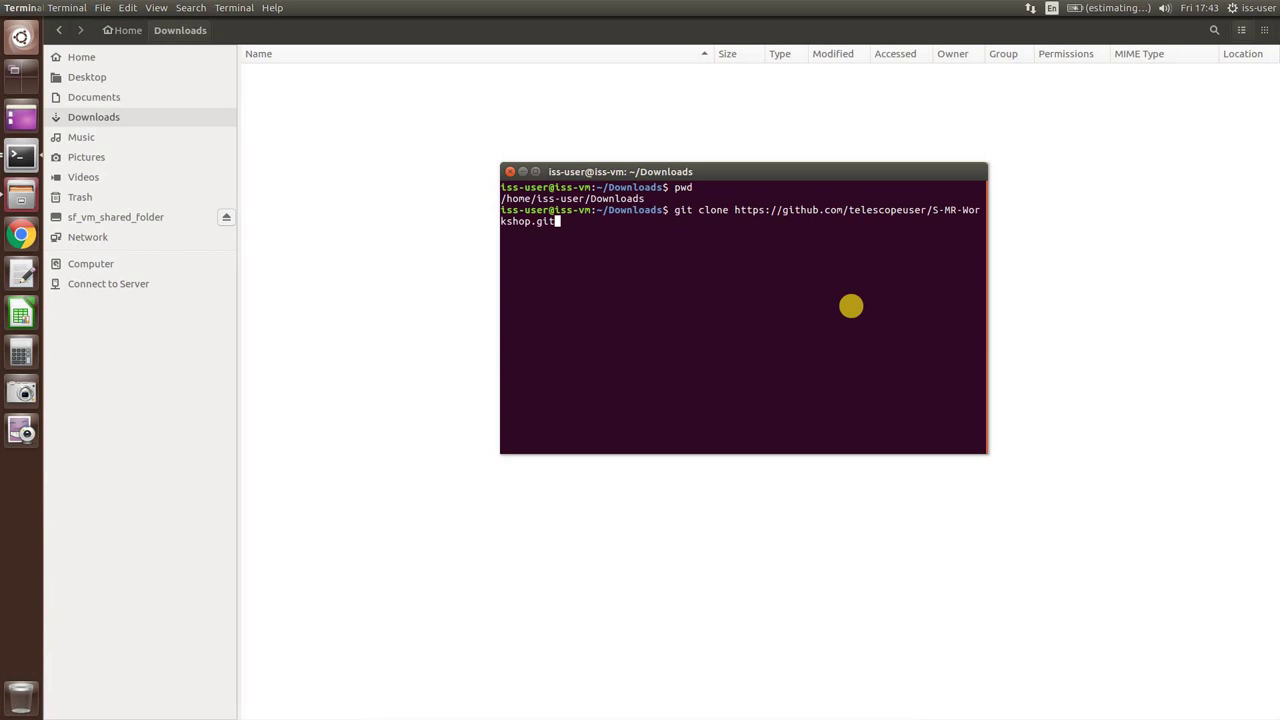
key(Return)
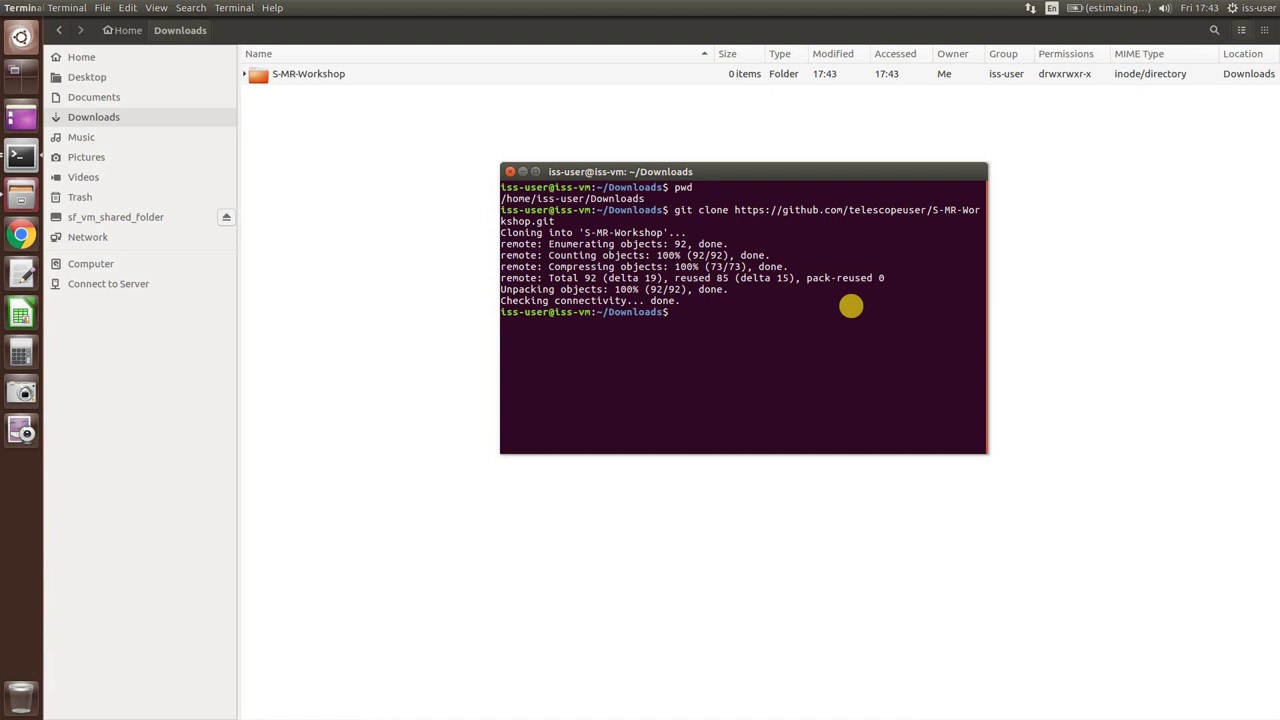
text(exit)
key(Return)
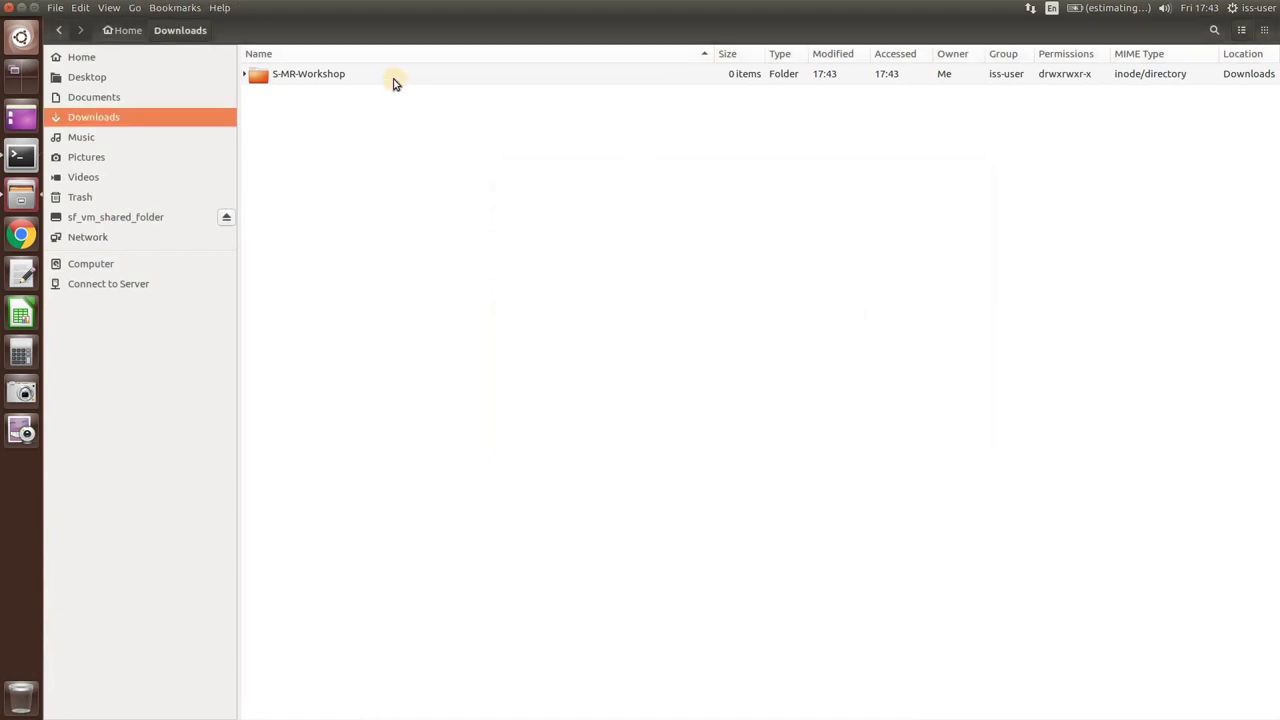
- Browse S-MR-Workshop > S-MR-Workshop1 > project-io and select Mortgage_Process_ISS_MR.zip
click(359, 74)
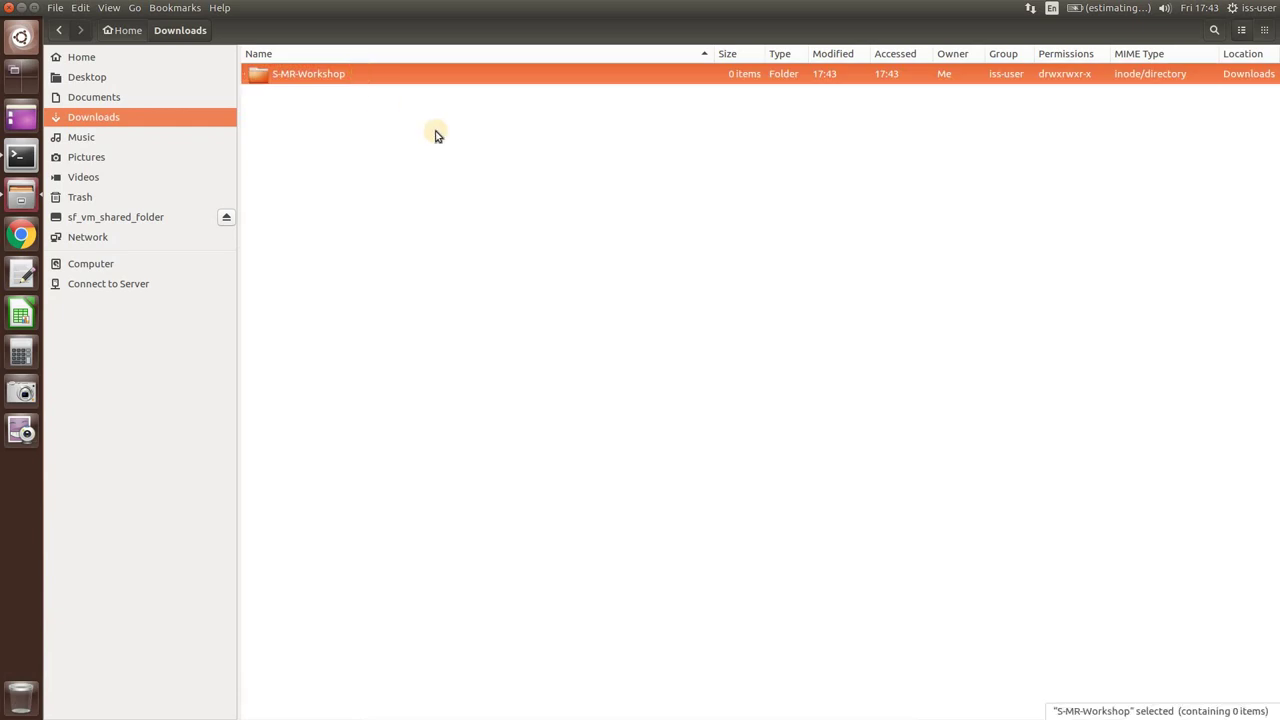
key(Right)
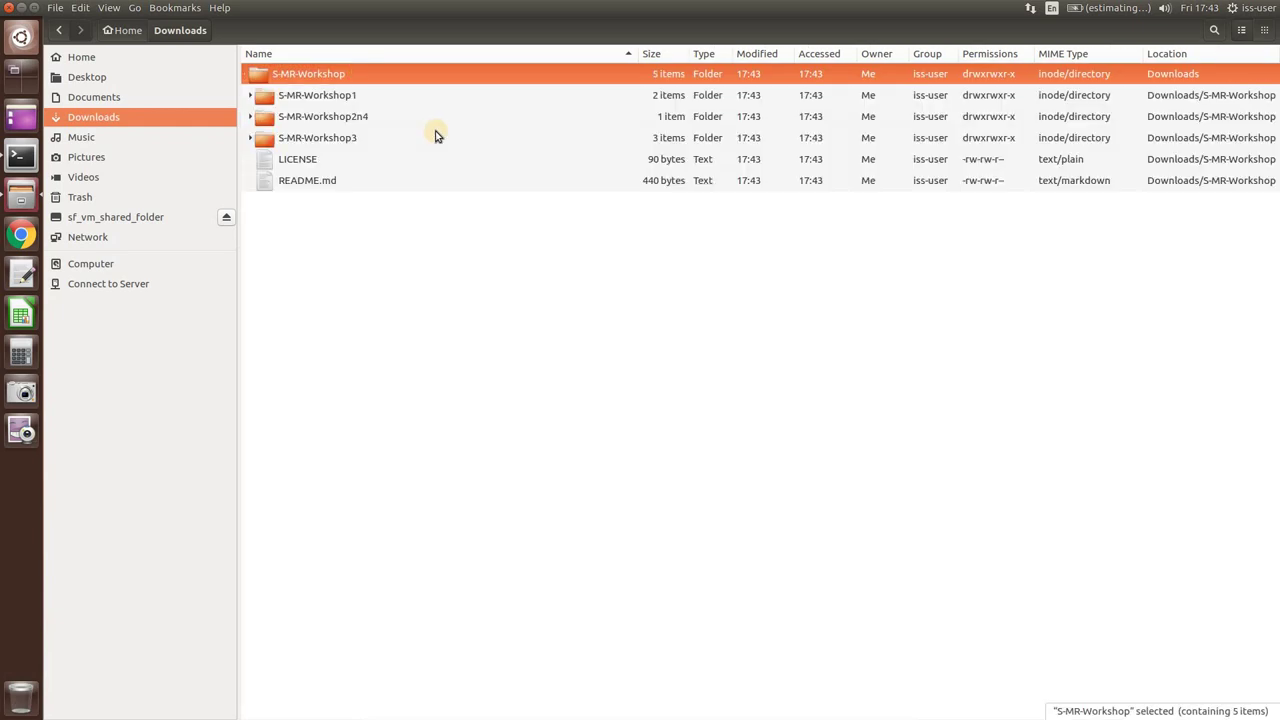
key(Down)
key(Right)
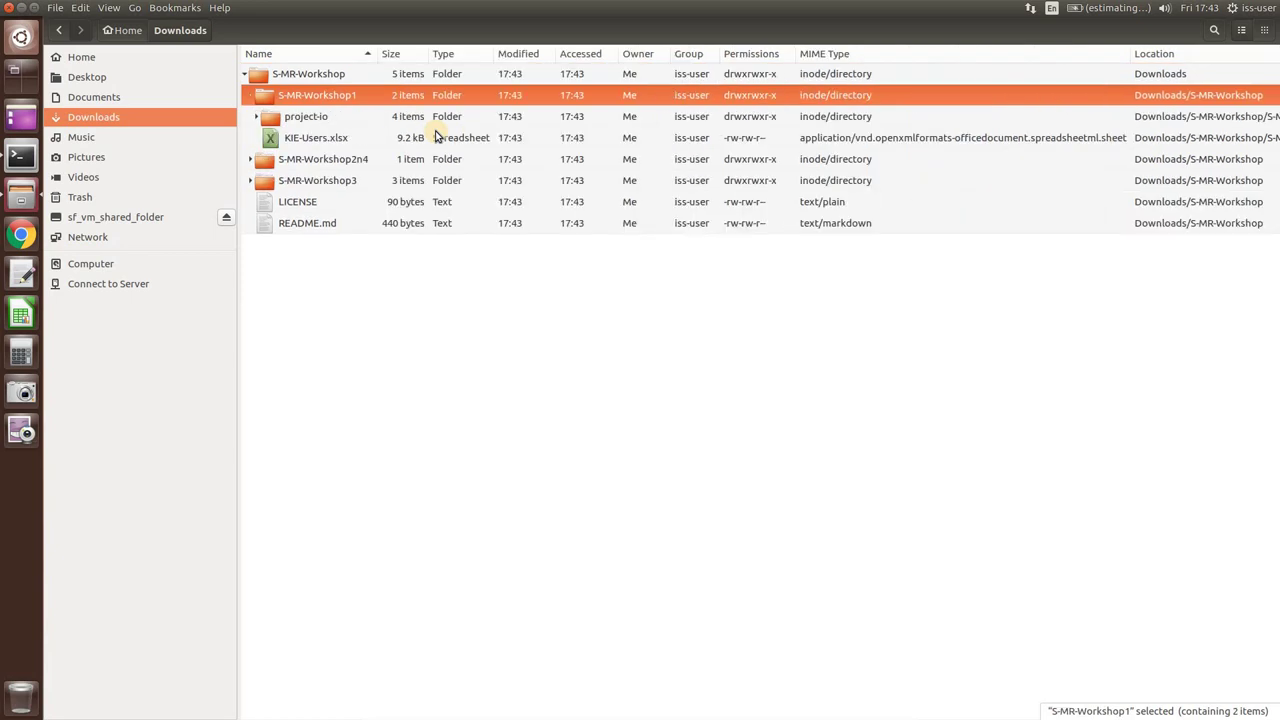
key(Down)
key(Right)
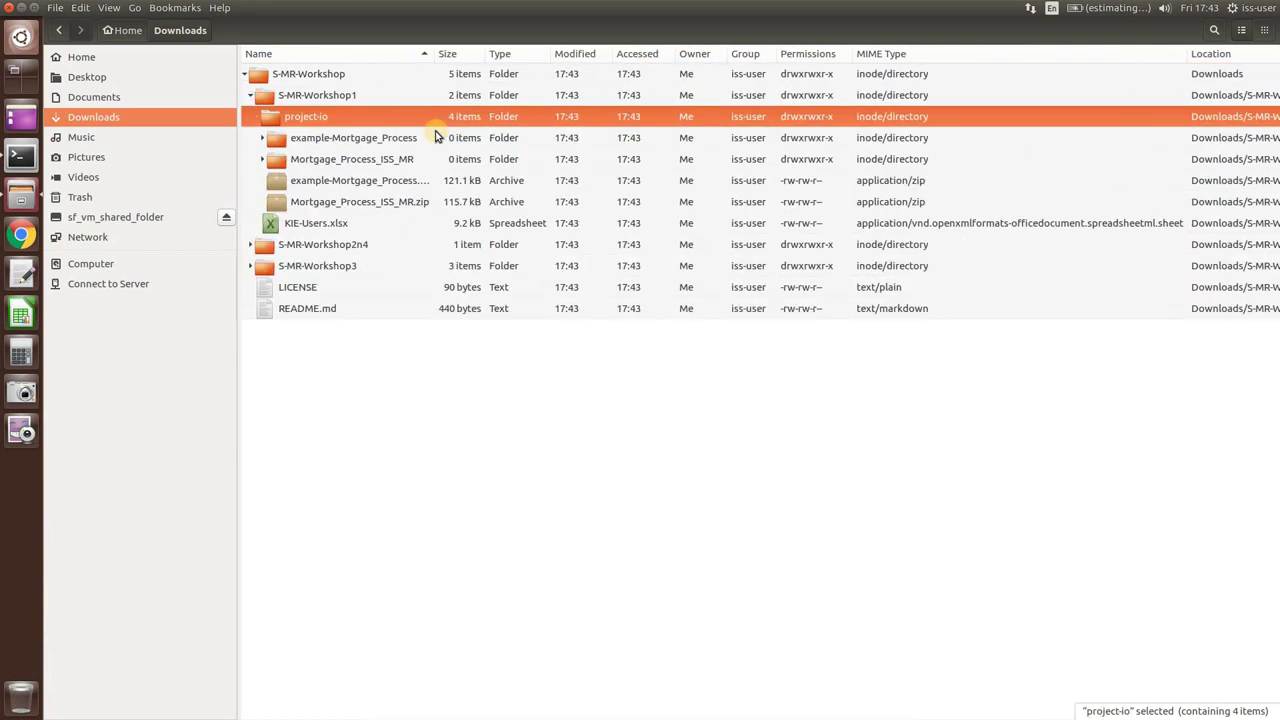
key(Down)
key(Down)
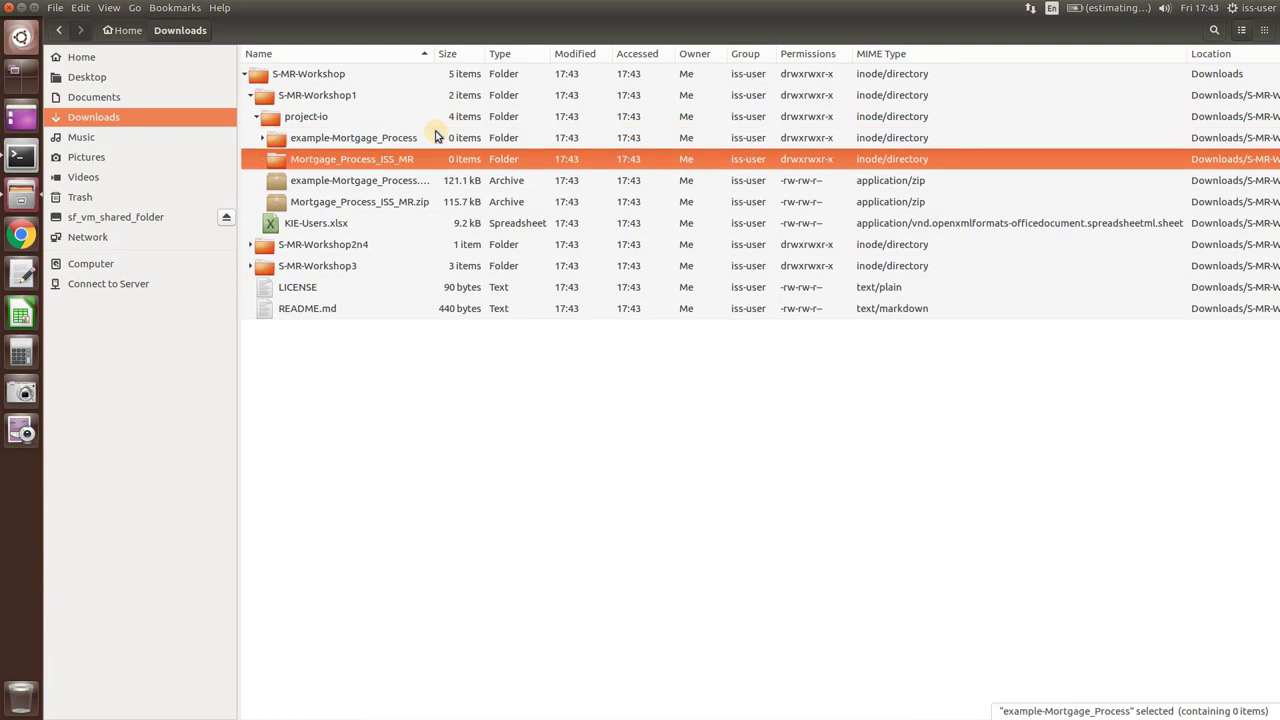
key(Right)
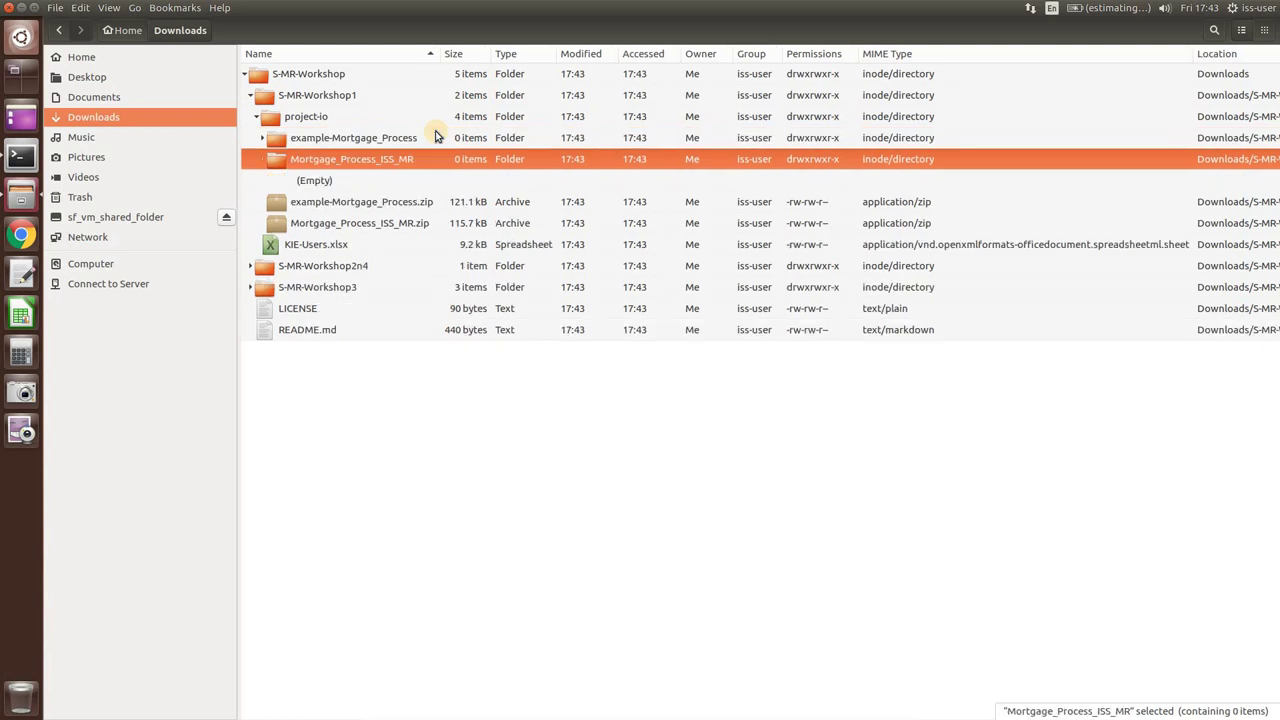
key(Left)
key(Left)
key(Return)
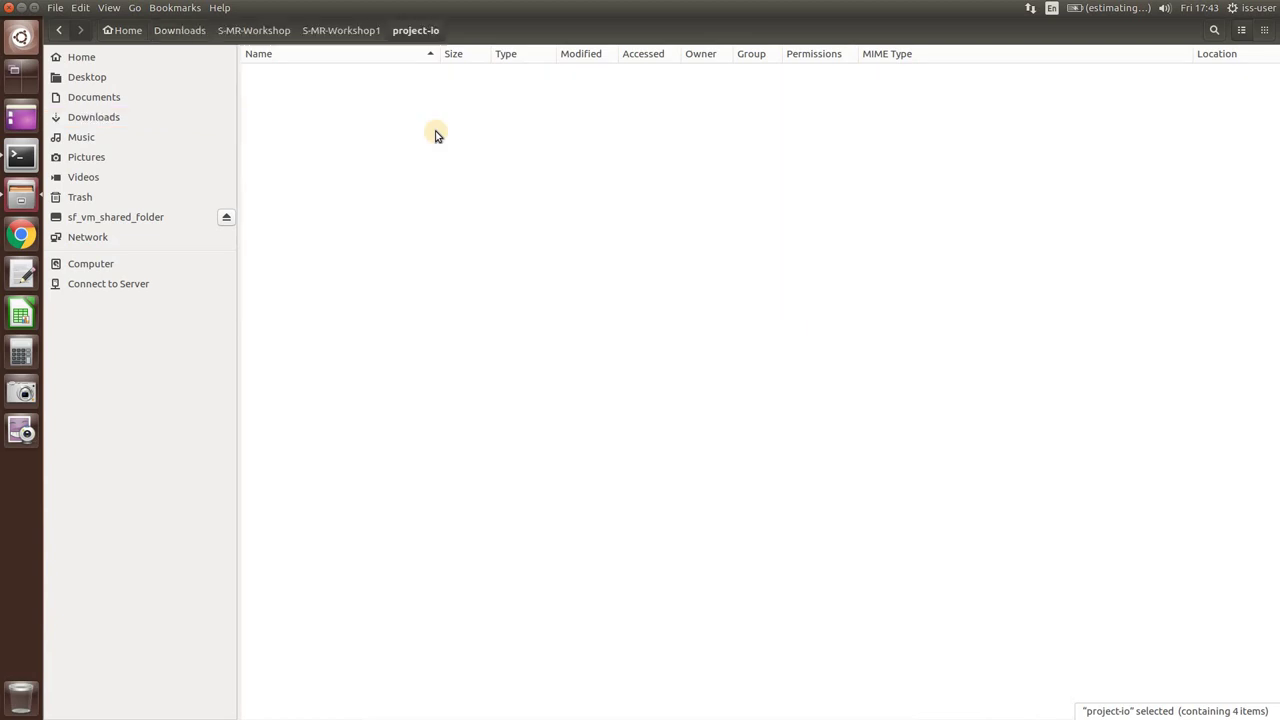
click(401, 143)
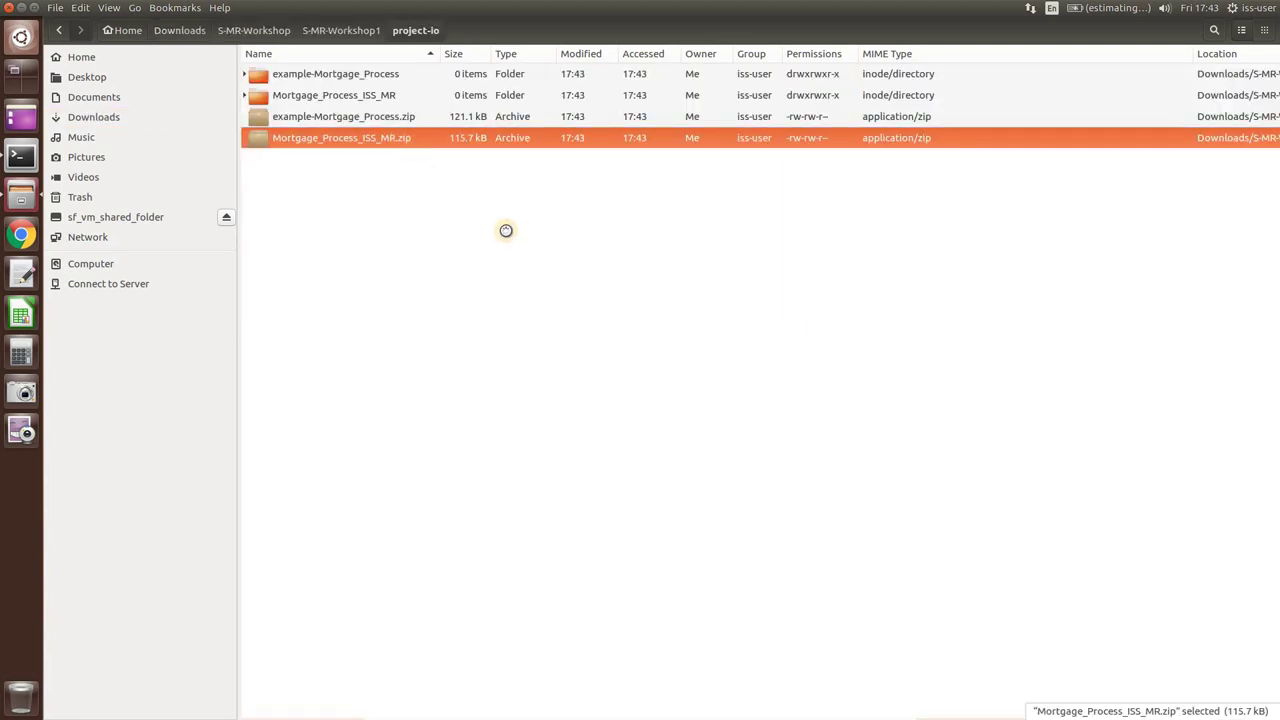
- Extract Mortgage_Process_ISS_MR.zip into the empty Mortgage_Process_ISS_MR folder and expand the extracted project
key(Return)
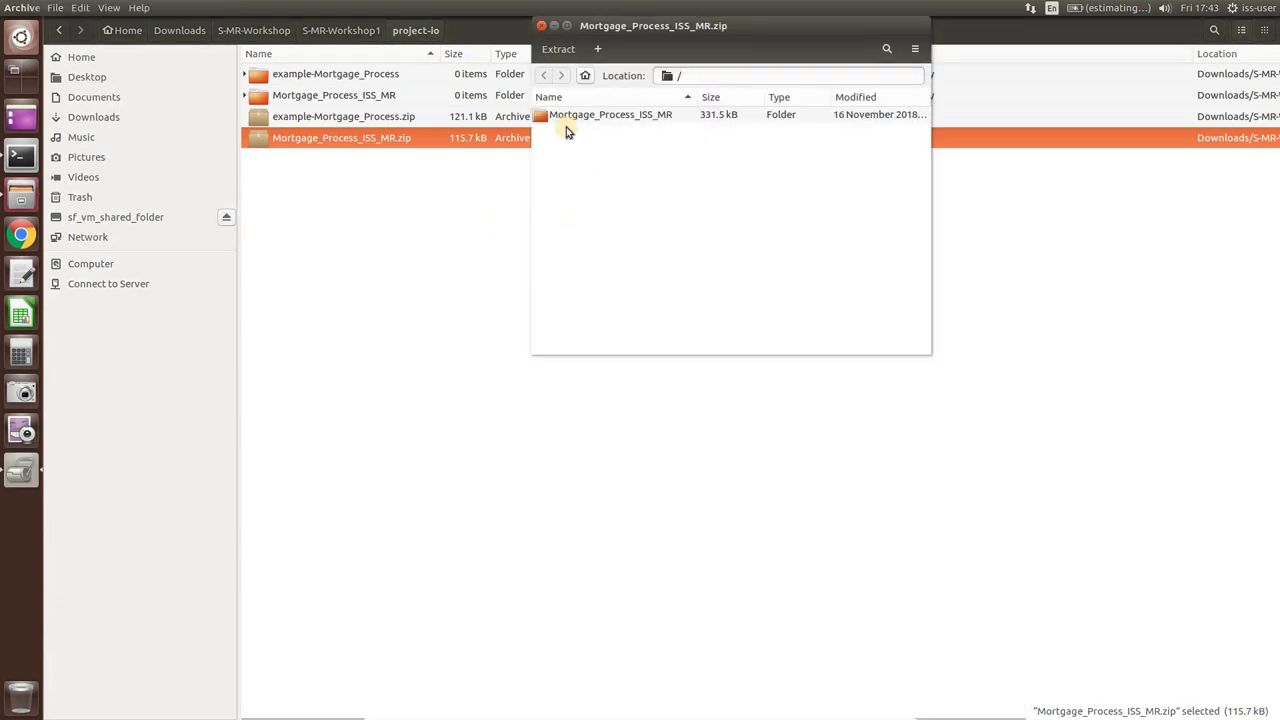
drag(560, 116, 412, 208)
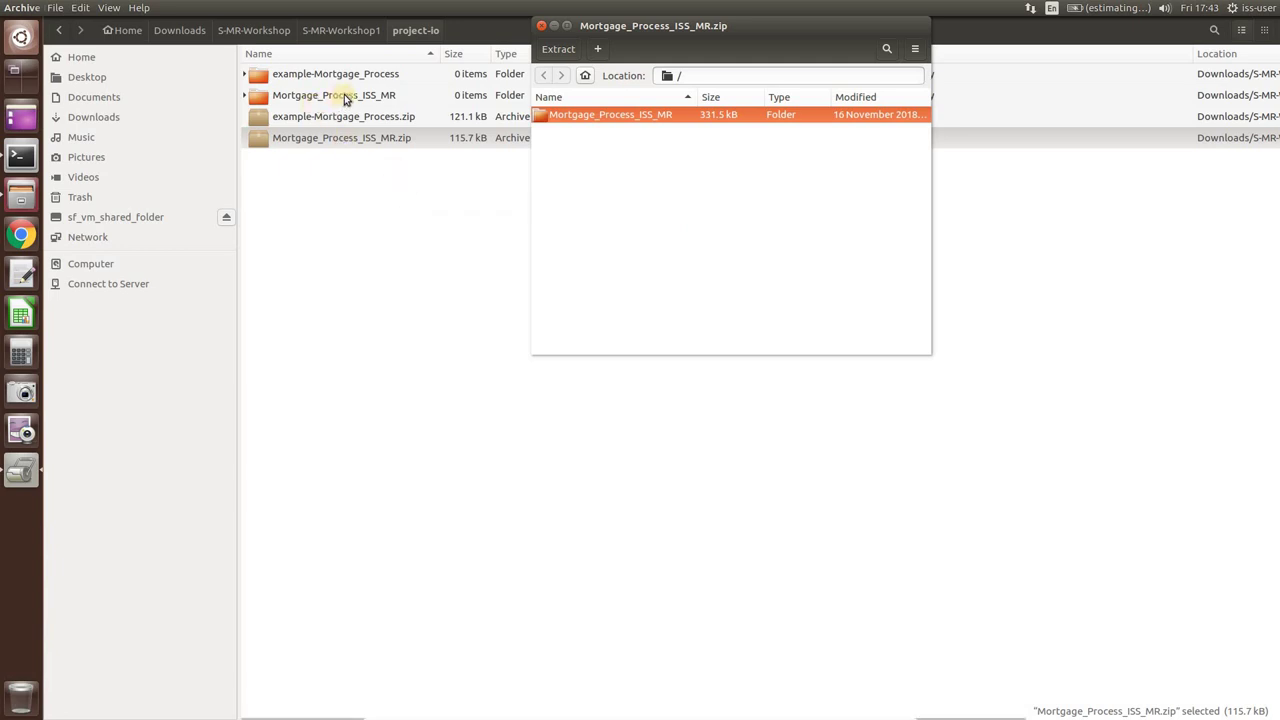
click(541, 31)
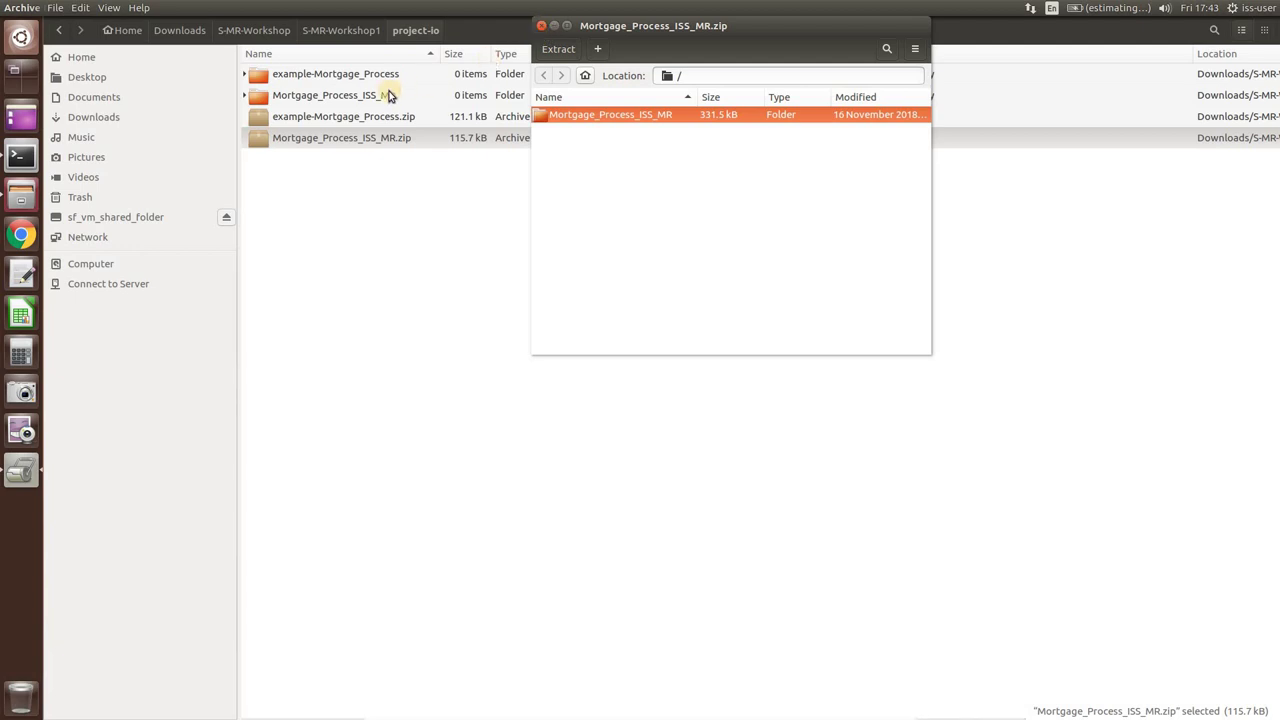
click(388, 95)
key(Right)
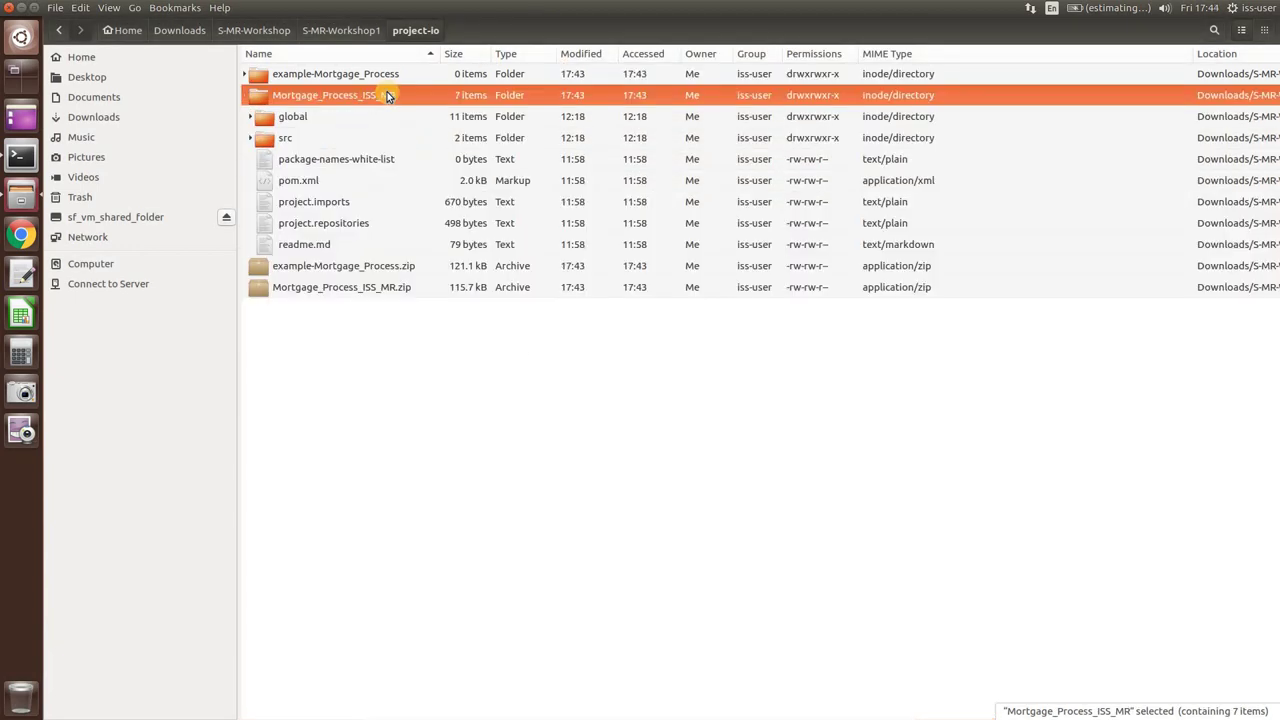
- Expand src/main/java/com/myspace/mortgage_app to show its four Java files, then switch to the server log
key(Down)
key(Down)
key(Right)
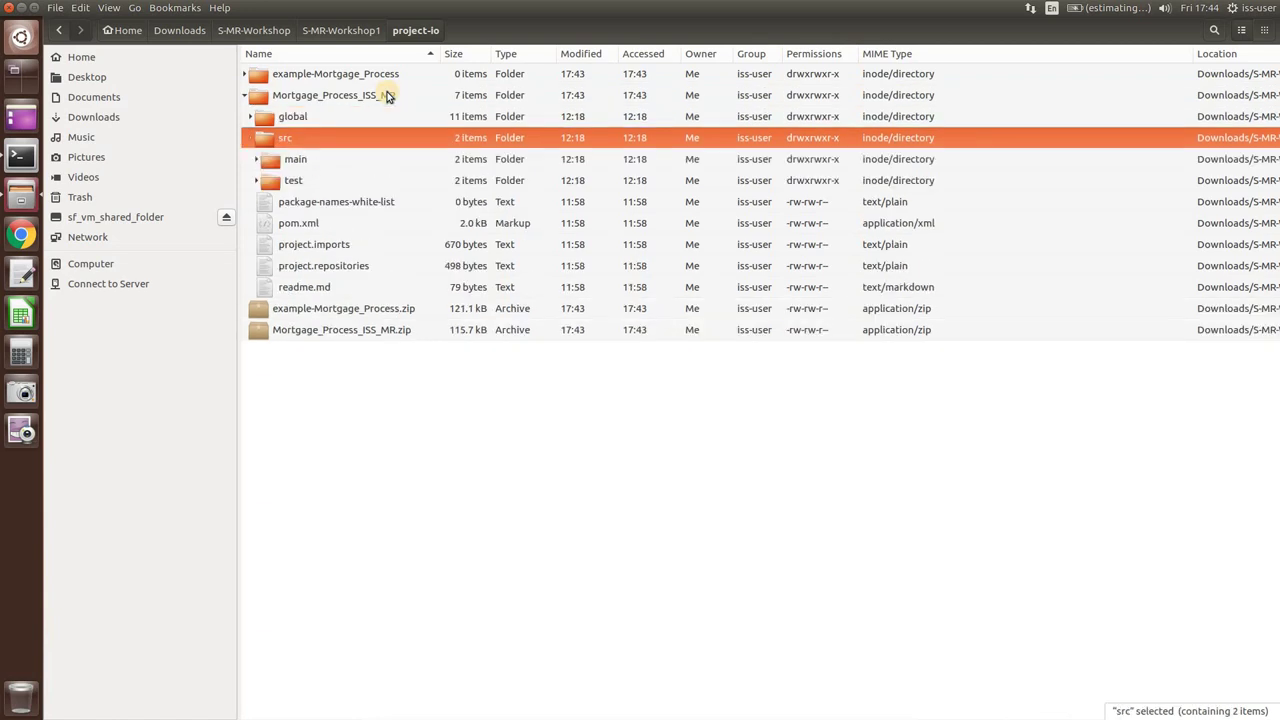
key(Down)
key(Right)
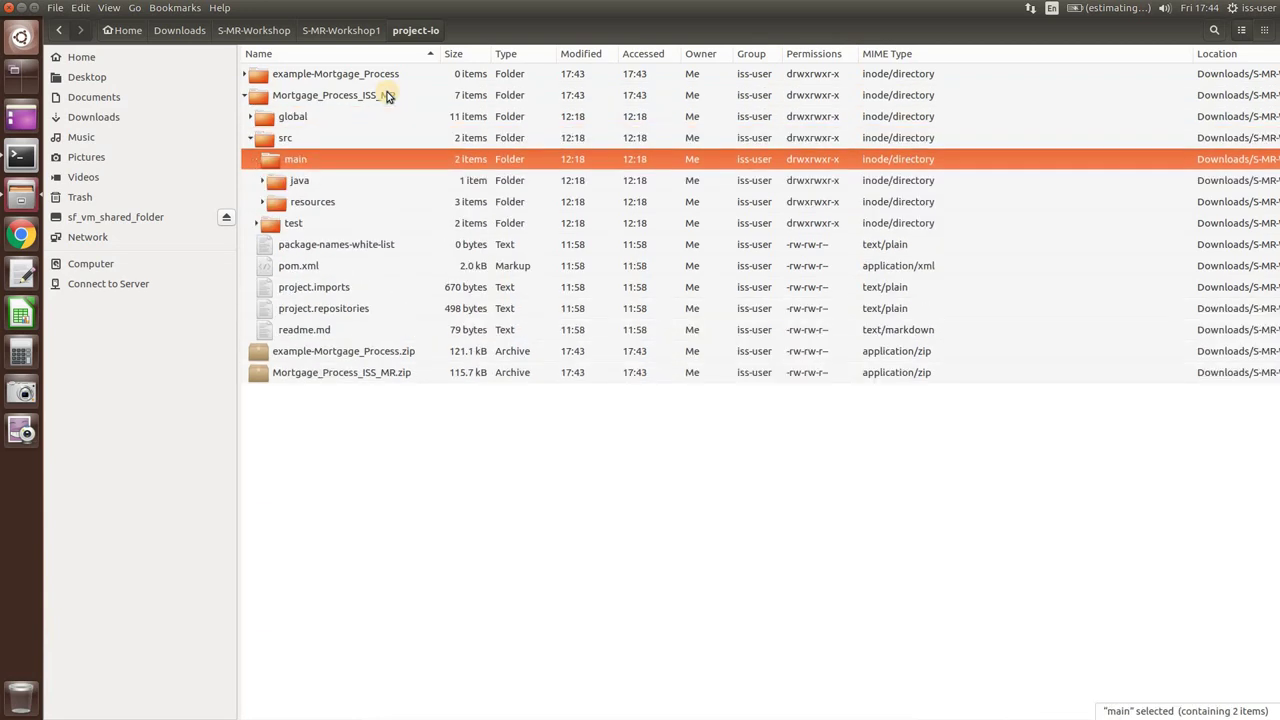
key(Down)
key(Right)
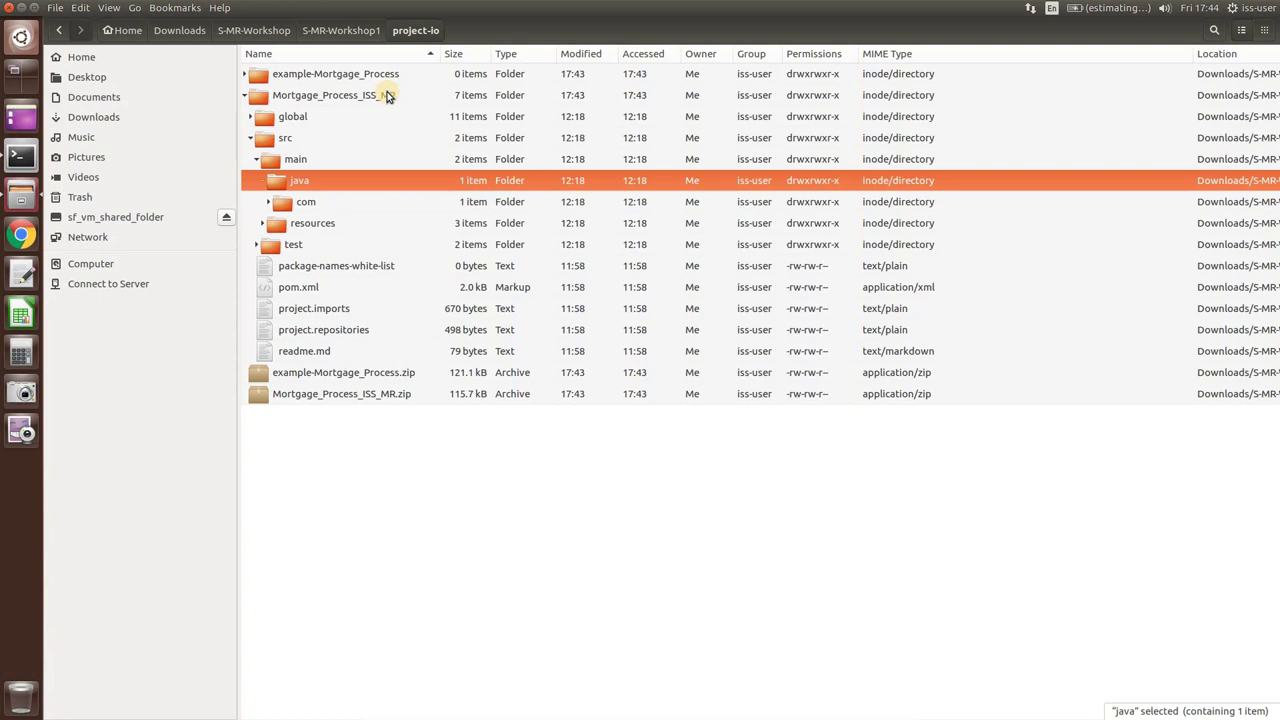
key(Down)
key(Right)
key(Down)
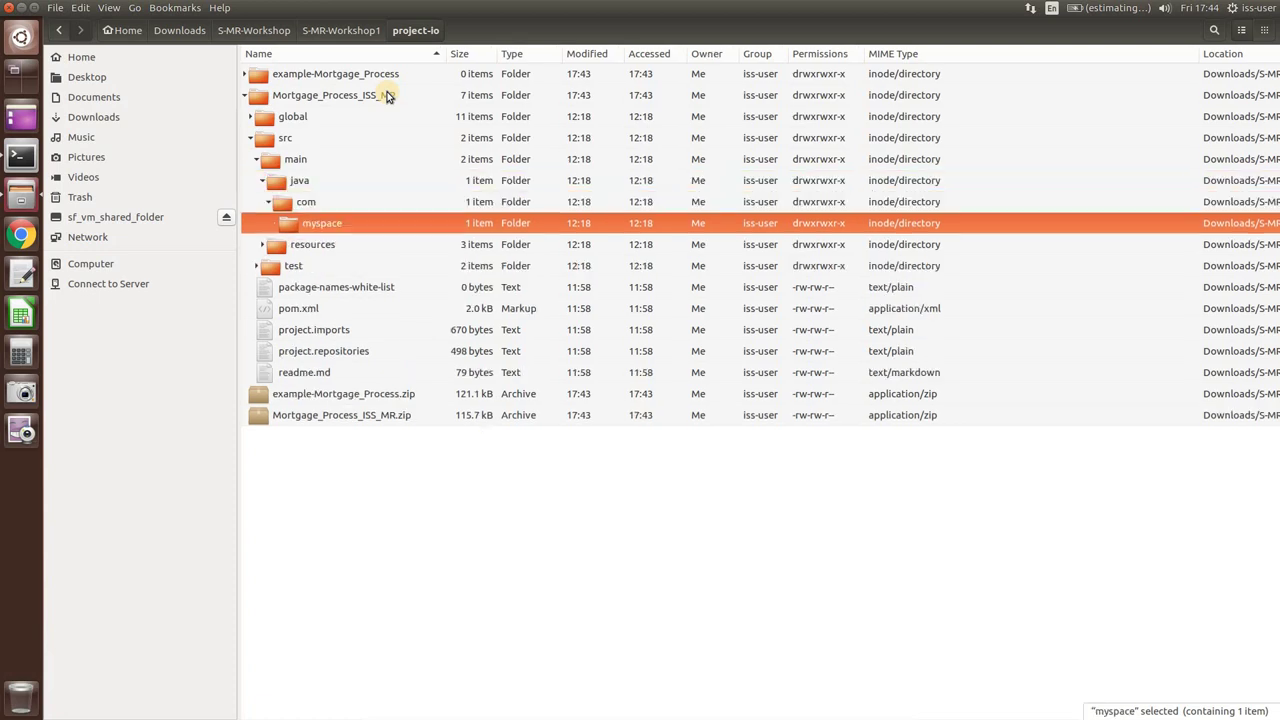
key(Right)
key(Down)
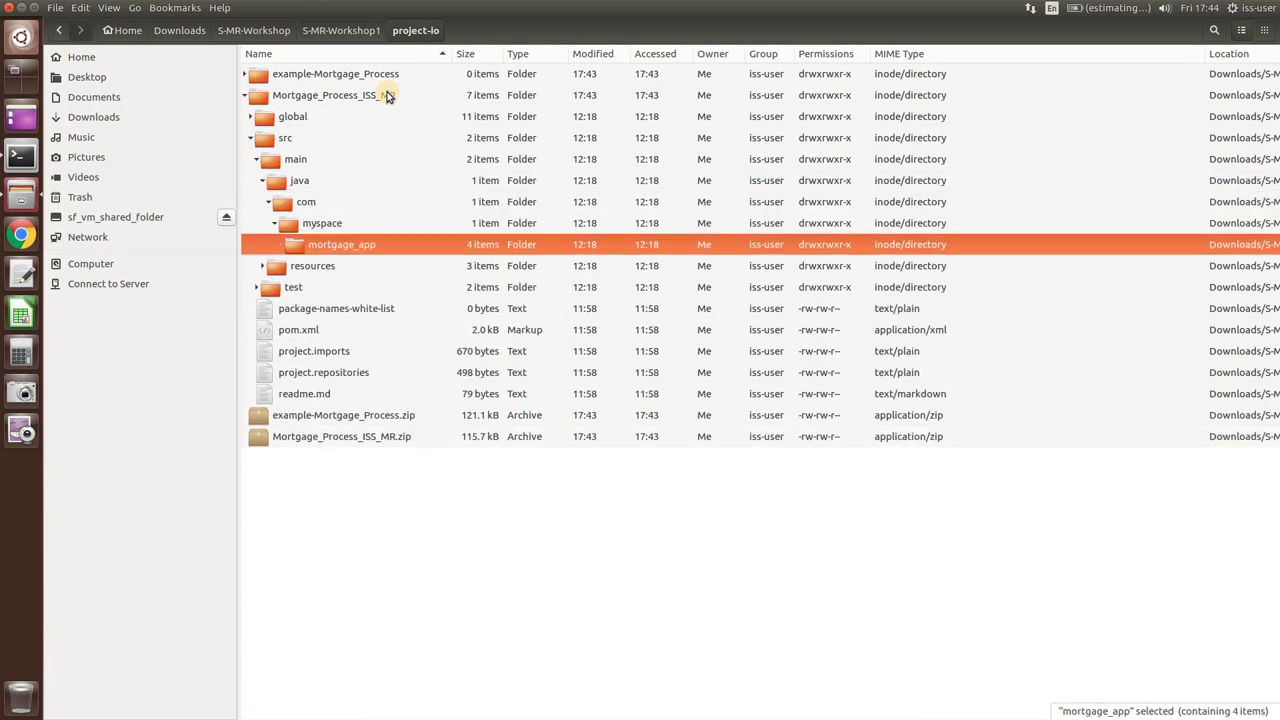
key(Right)
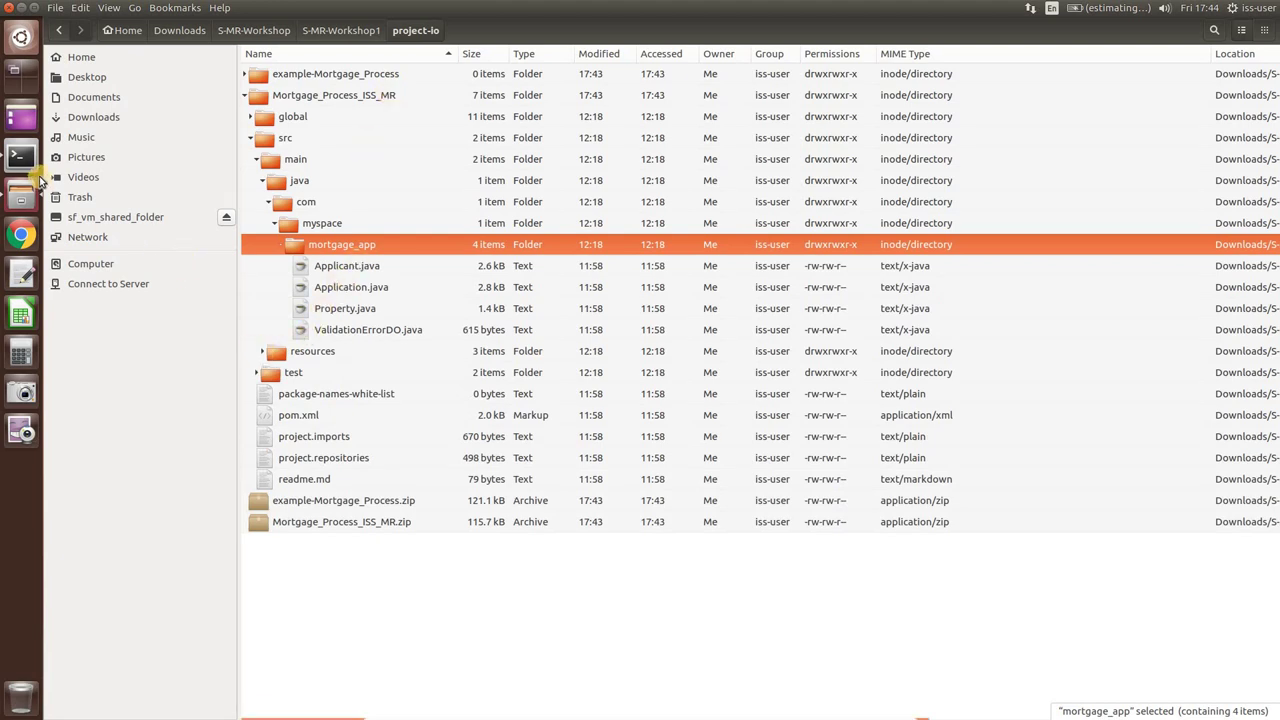
key(alt+Tab)
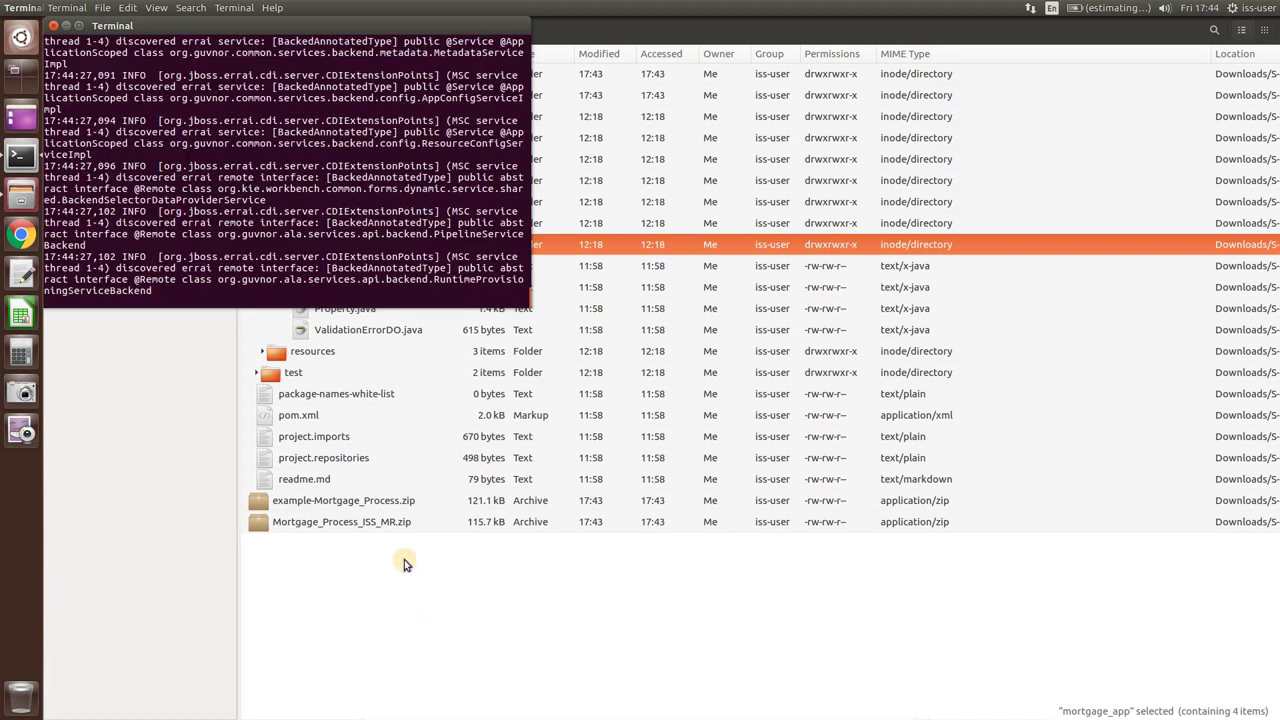
- Close Files, launch Chrome and open the KIE WB bookmark
click(66, 25)
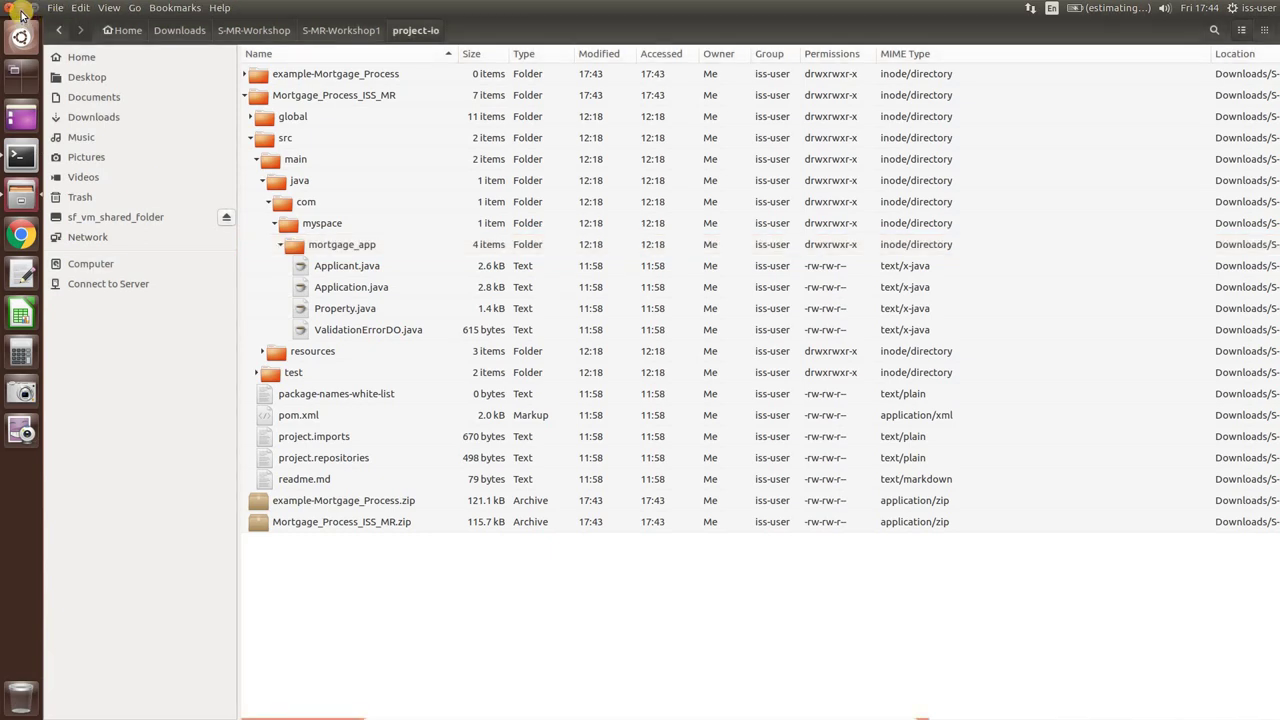
click(20, 12)
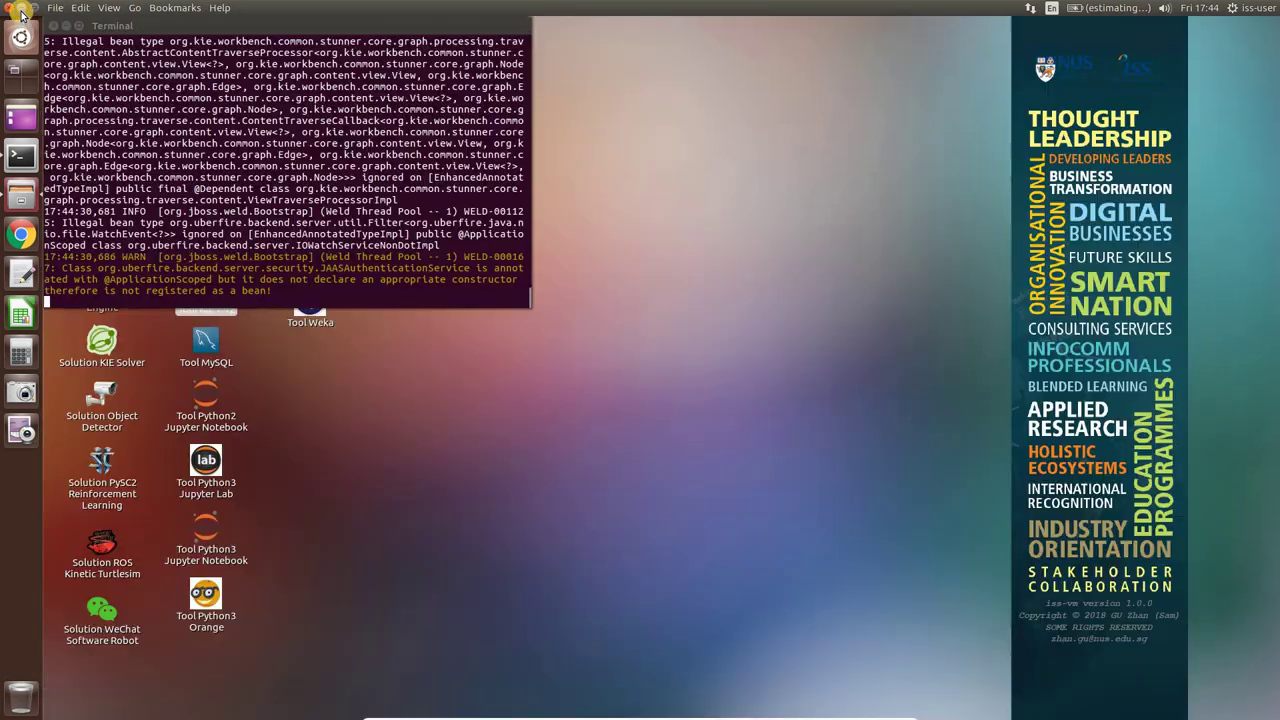
click(21, 240)
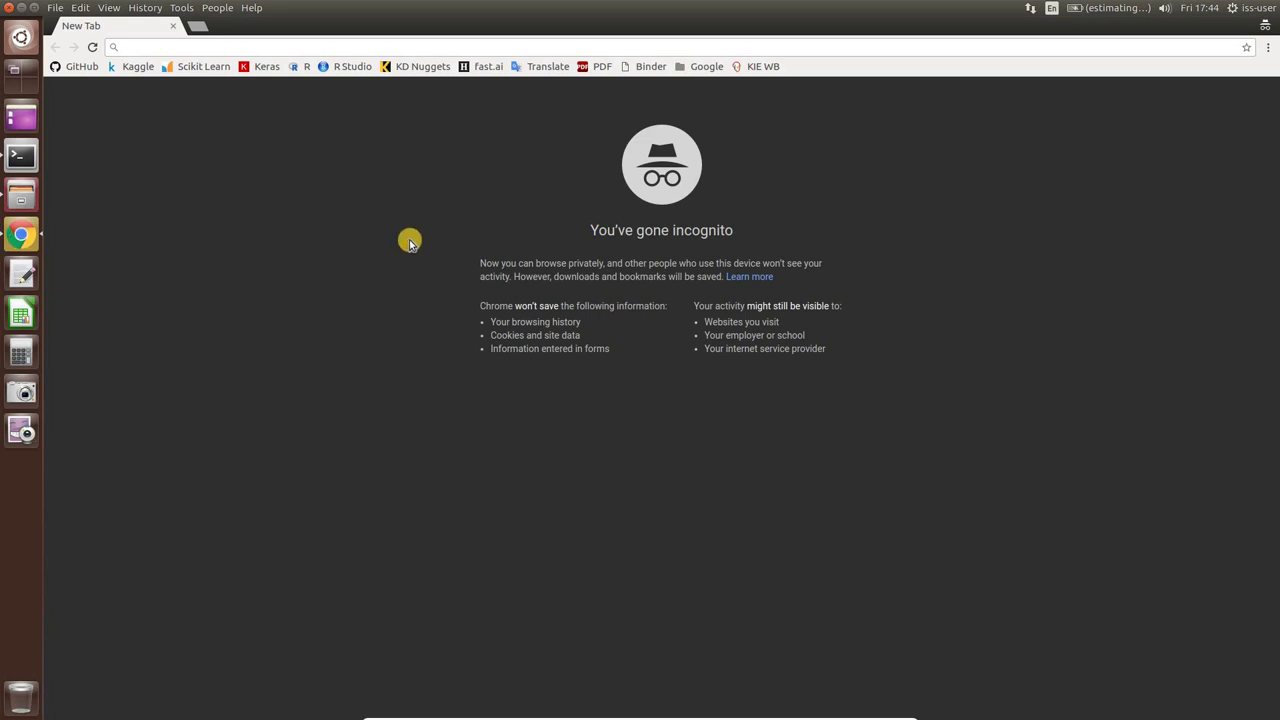
click(757, 68)
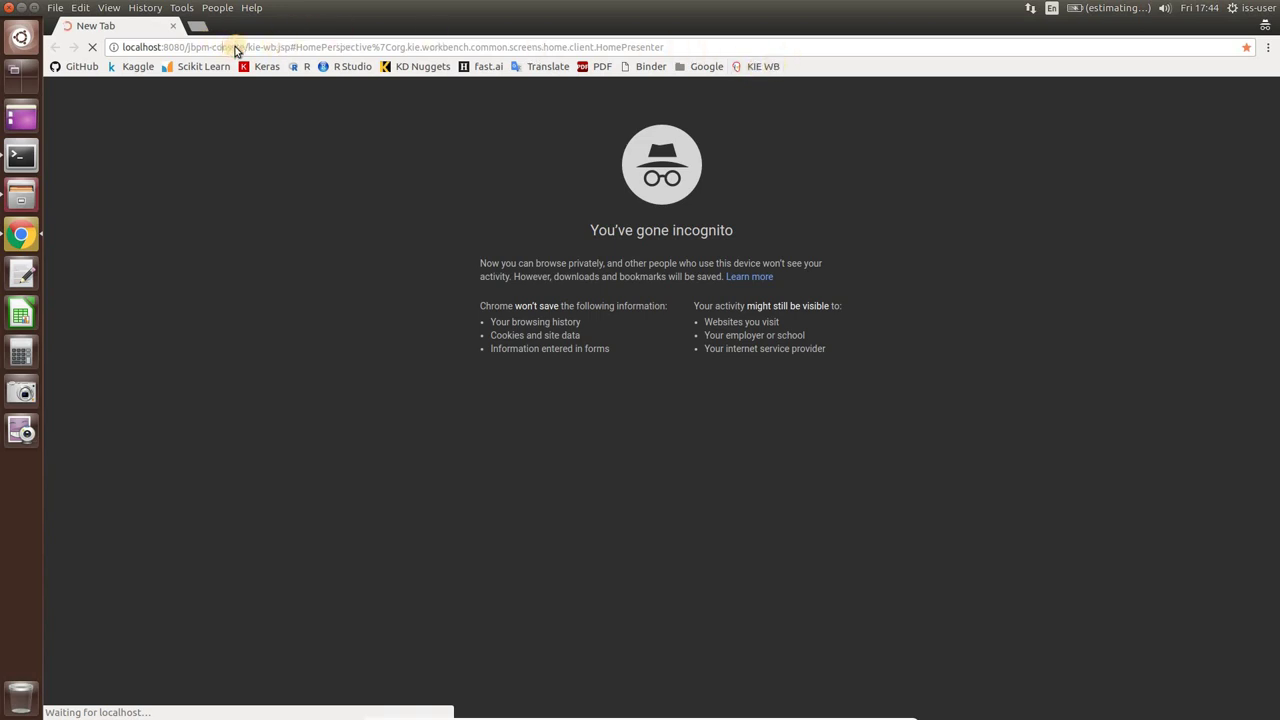
- Shorten the address to localhost:8080/jbpm-console, load it, and return to the server log
click(230, 47)
click(244, 47)
shift+click(122, 47)
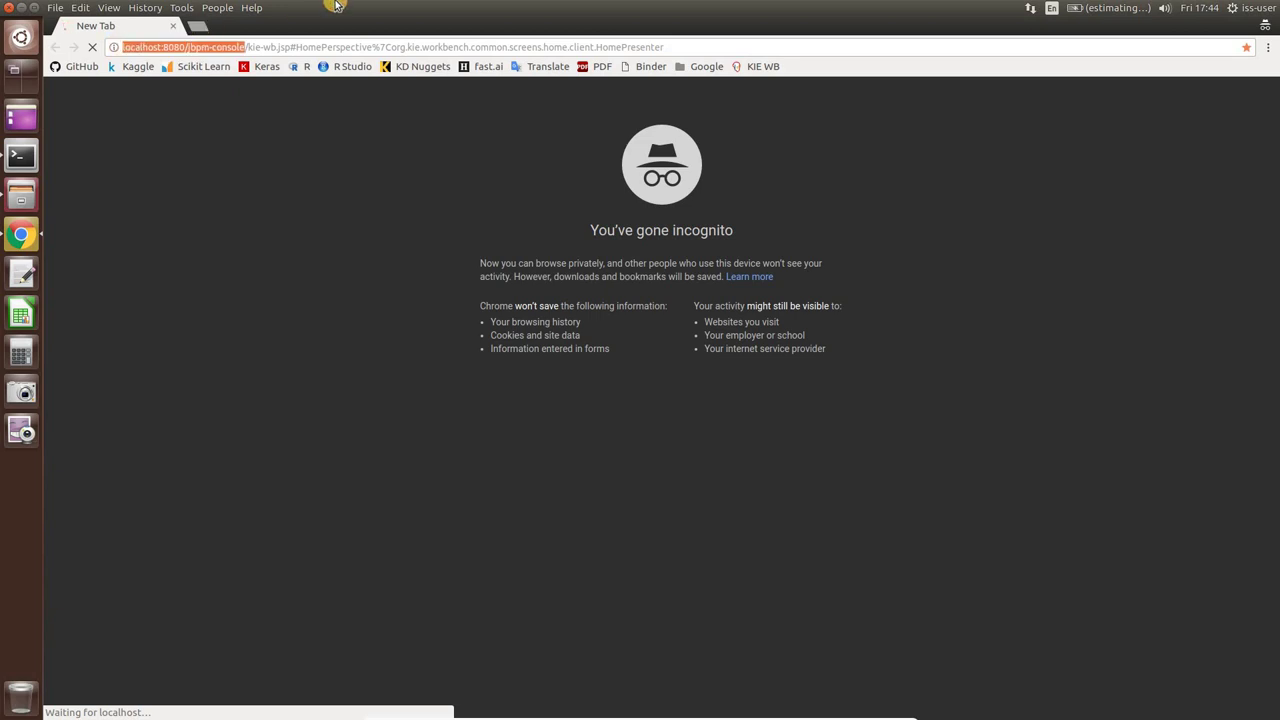
click(248, 47)
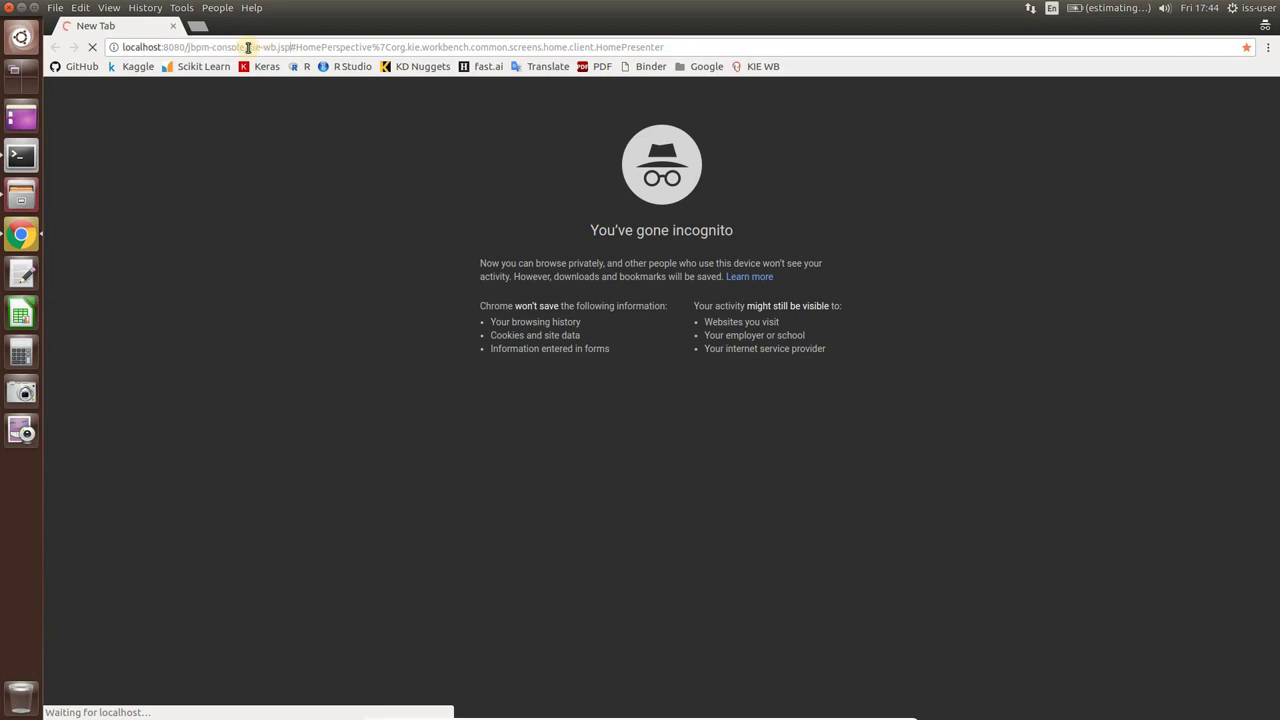
shift+click(718, 47)
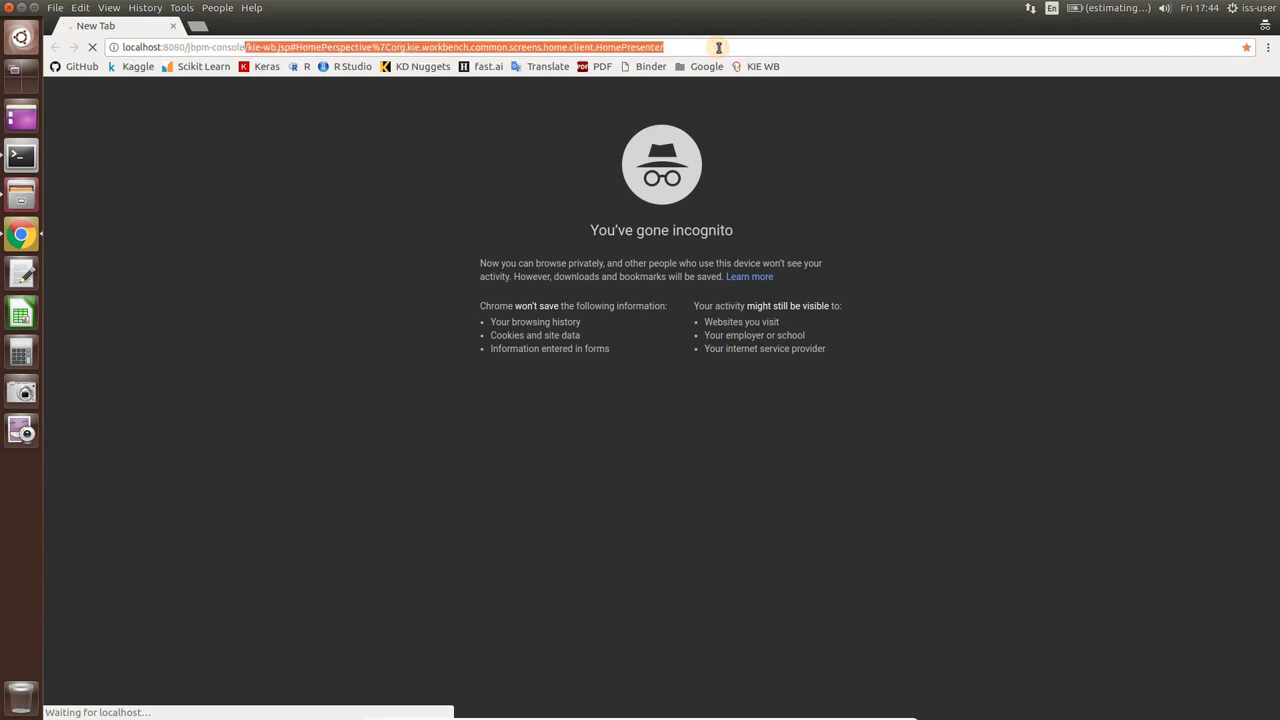
key(BackSpace)
key(Return)
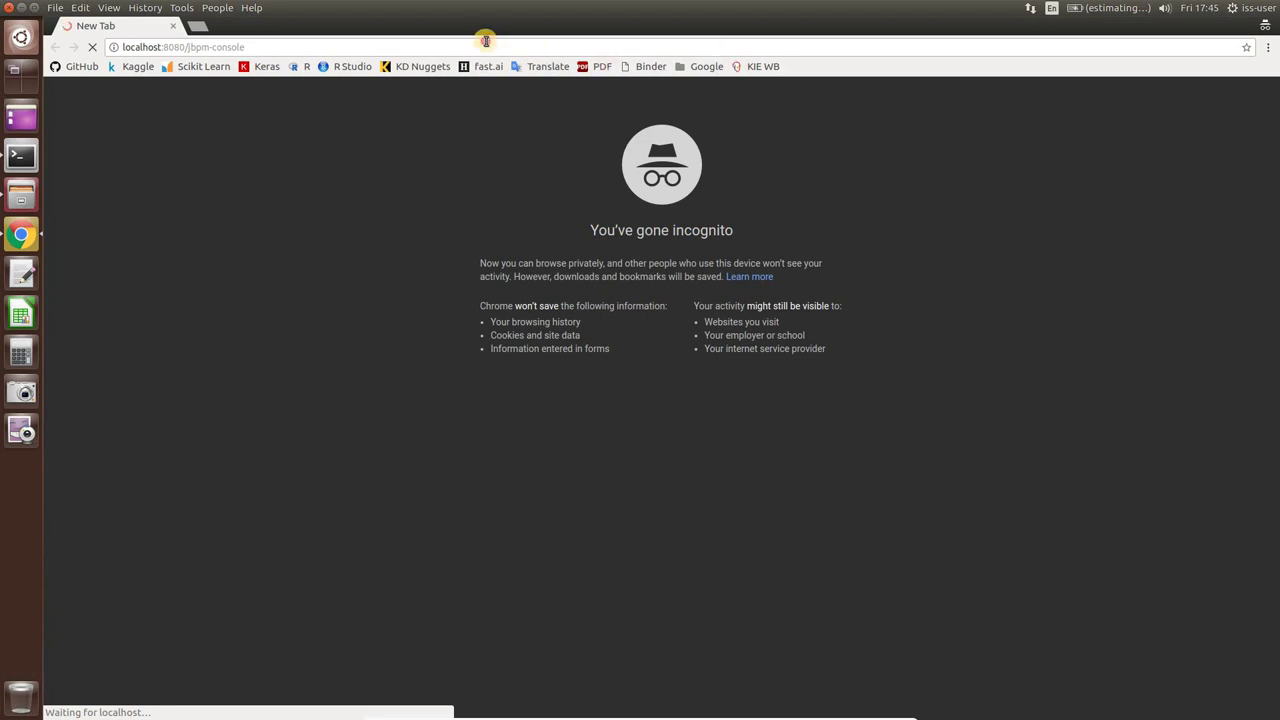
key(ctrl+l)
key(Escape)
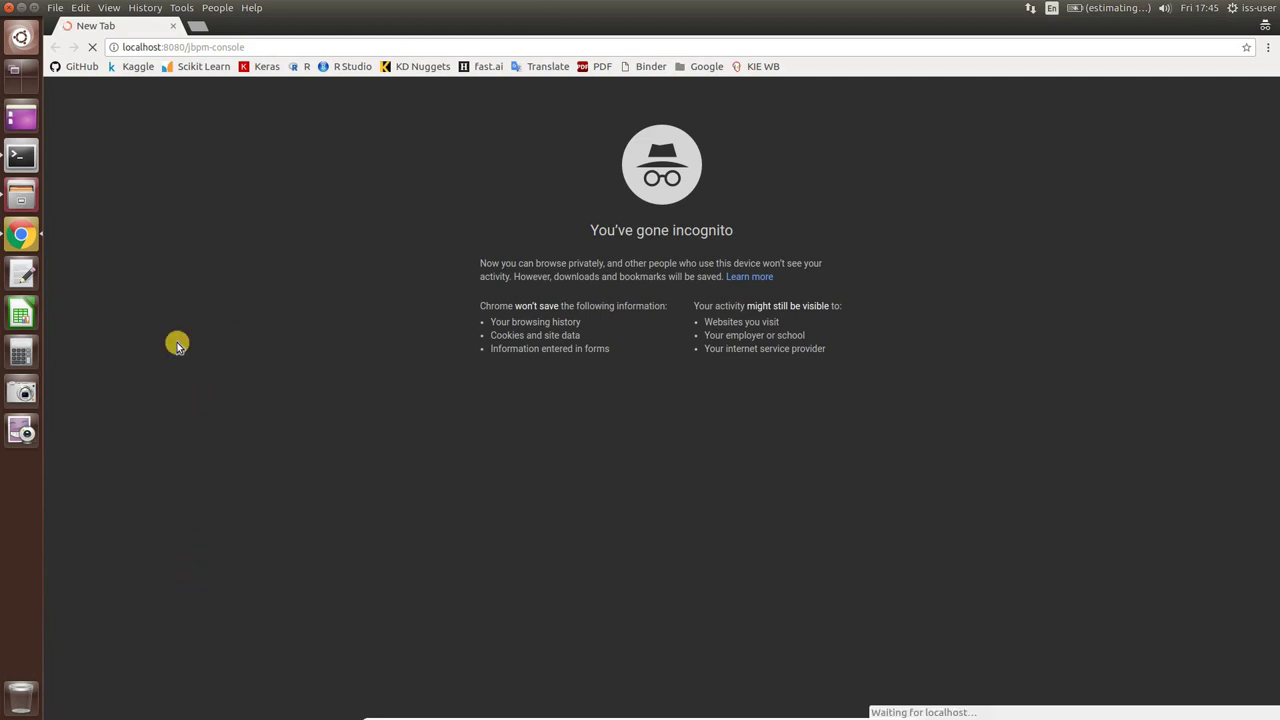
click(19, 160)
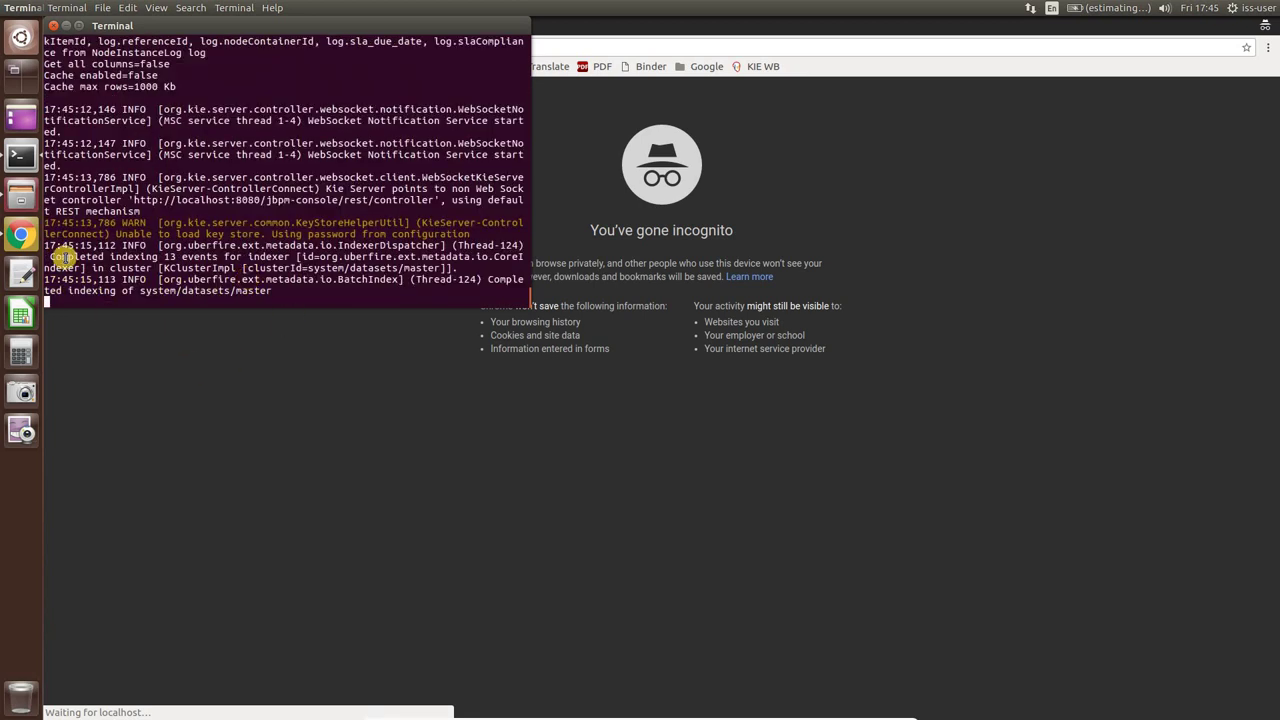
- Move Files to the right half and expand resources > com > myspace > mortgage_app
key(alt+Tab)
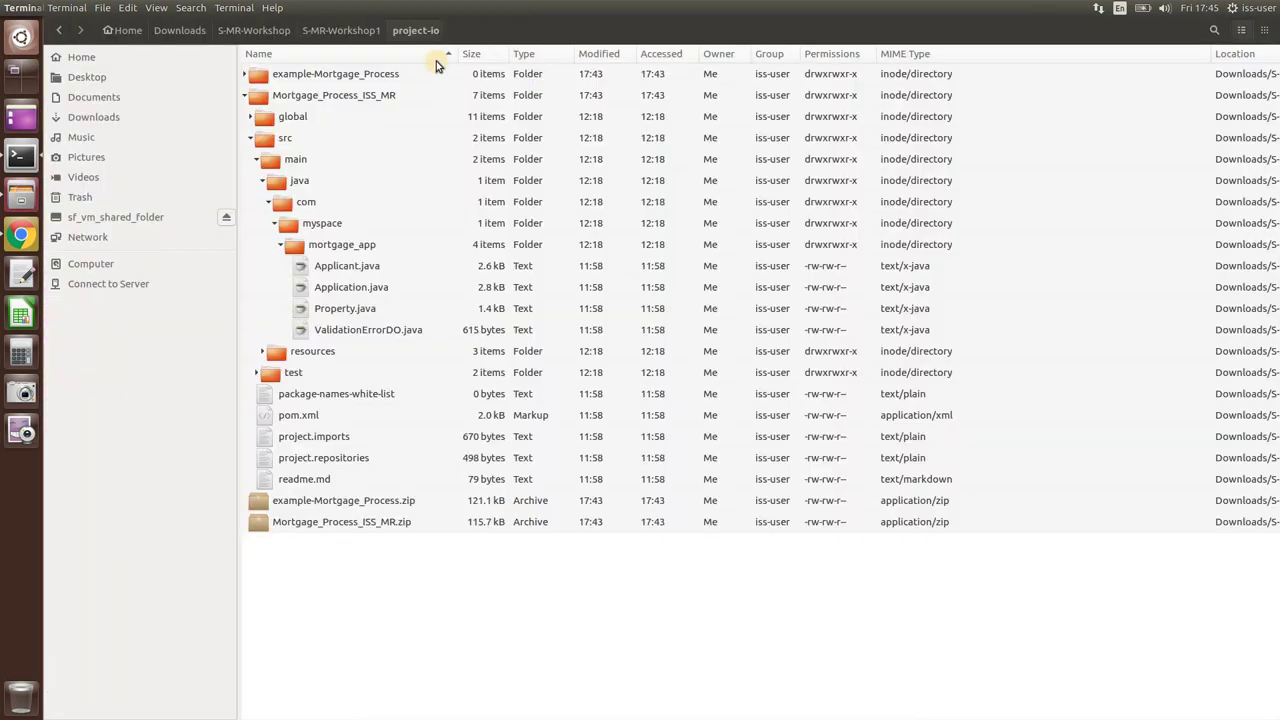
drag(1200, 107, 1274, 62)
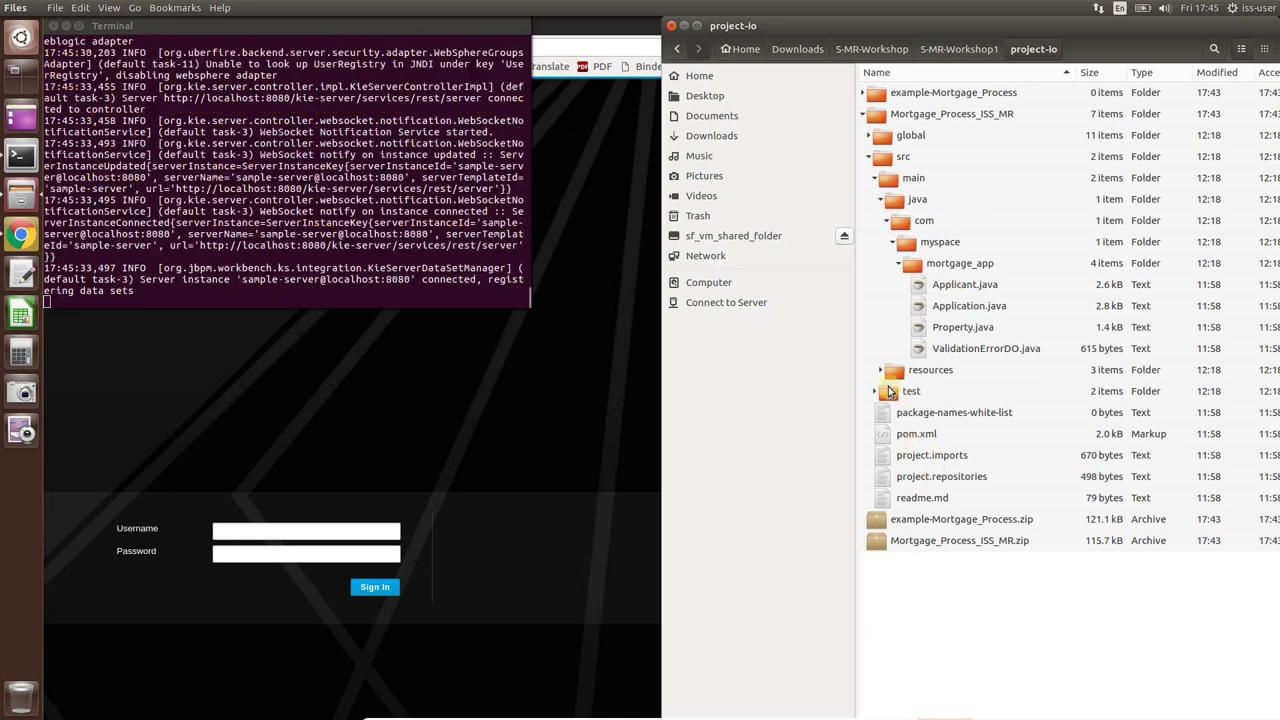
click(880, 370)
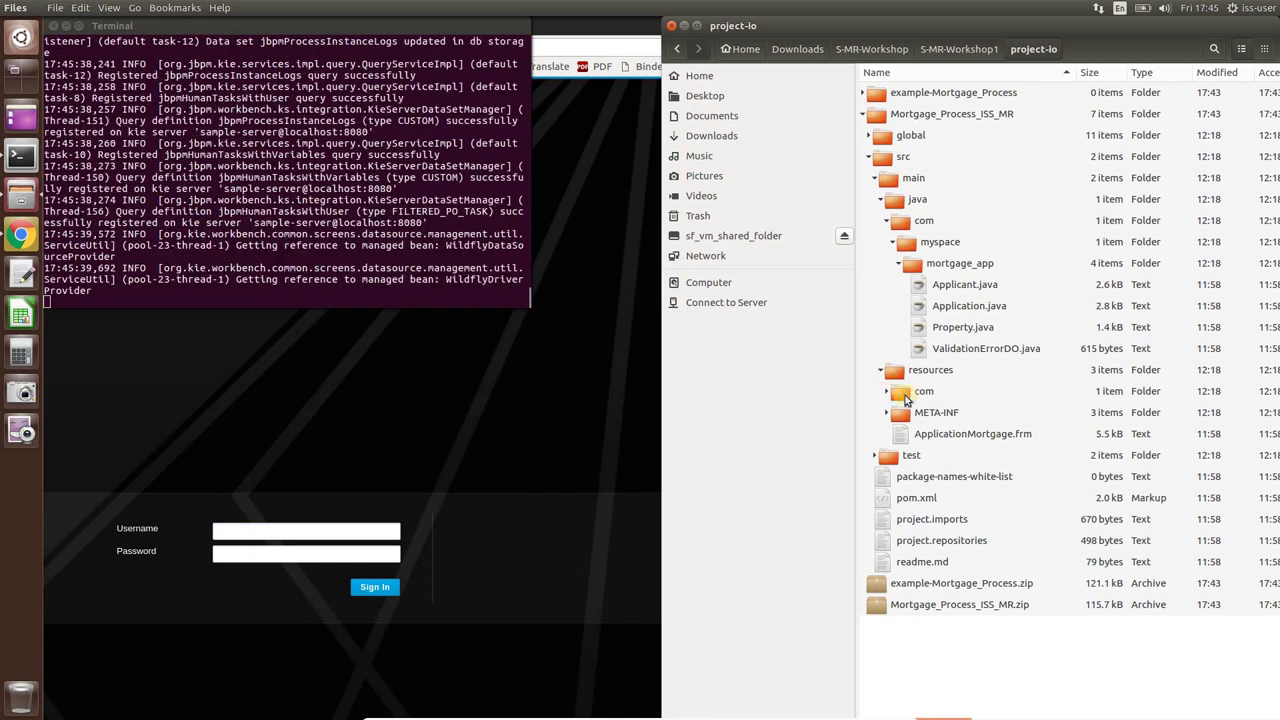
click(887, 391)
click(933, 415)
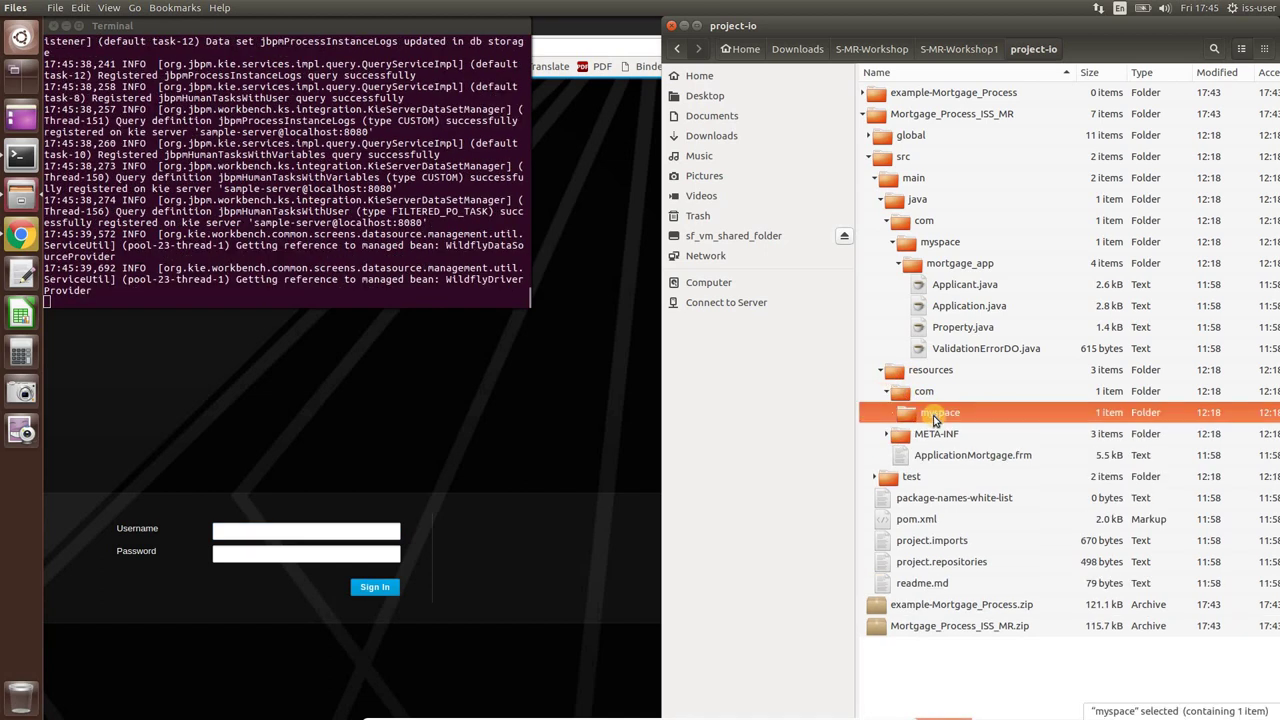
key(Right)
key(Down)
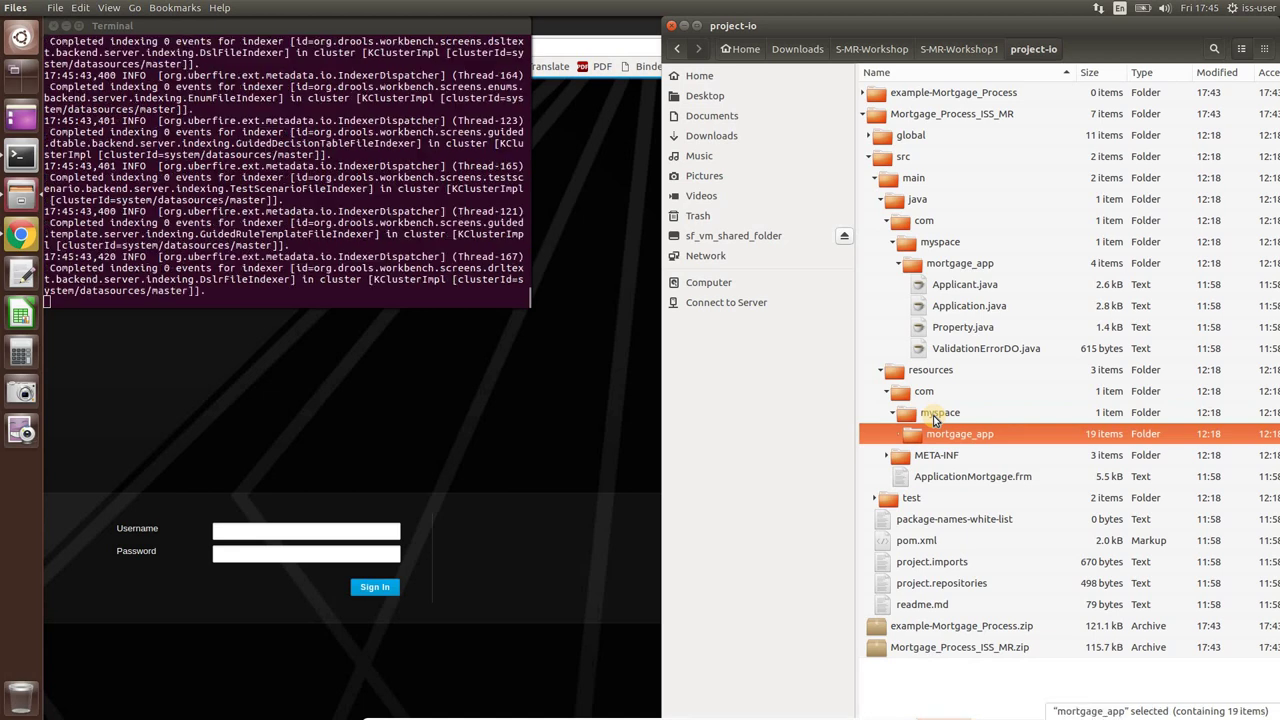
key(Right)
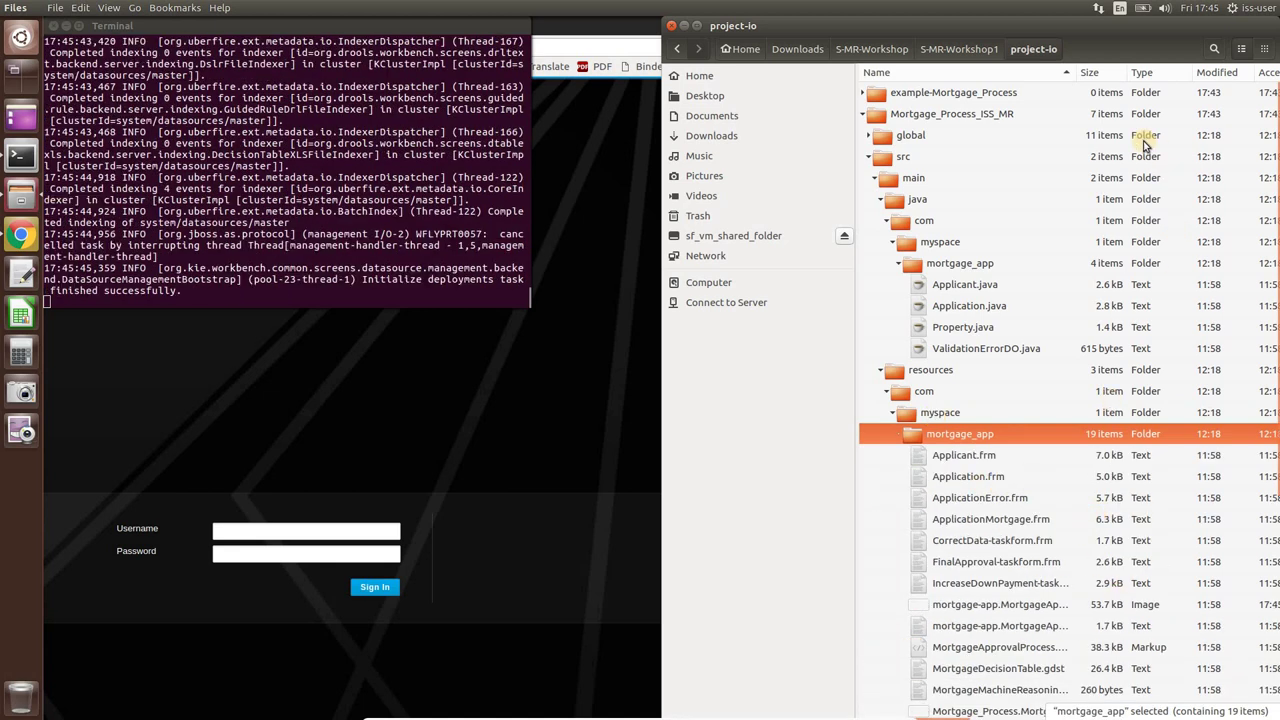
- Widen the Name column to review MortgageDecisionTable.gdst and MortgageMachineReasoning.rdrl, then bring the sign-in page forward
drag(1076, 76, 1186, 73)
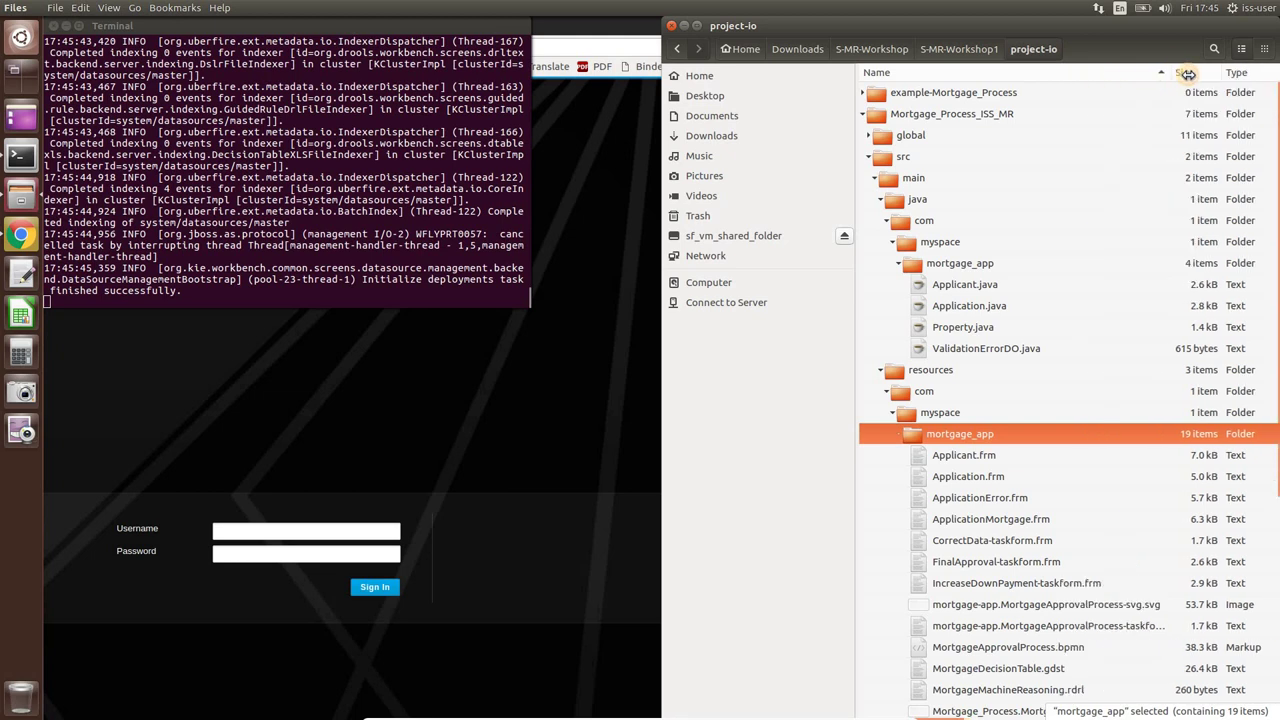
click(1040, 672)
scroll(1120, 622, down, 3)
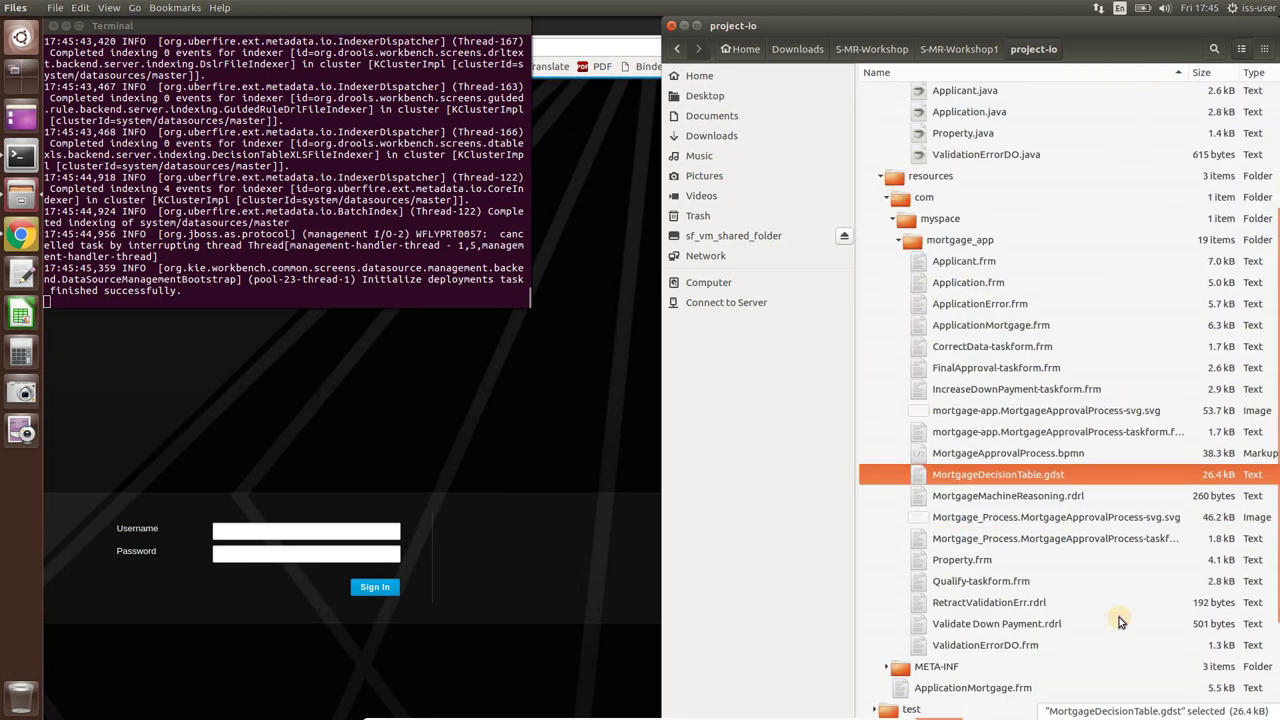
click(1056, 497)
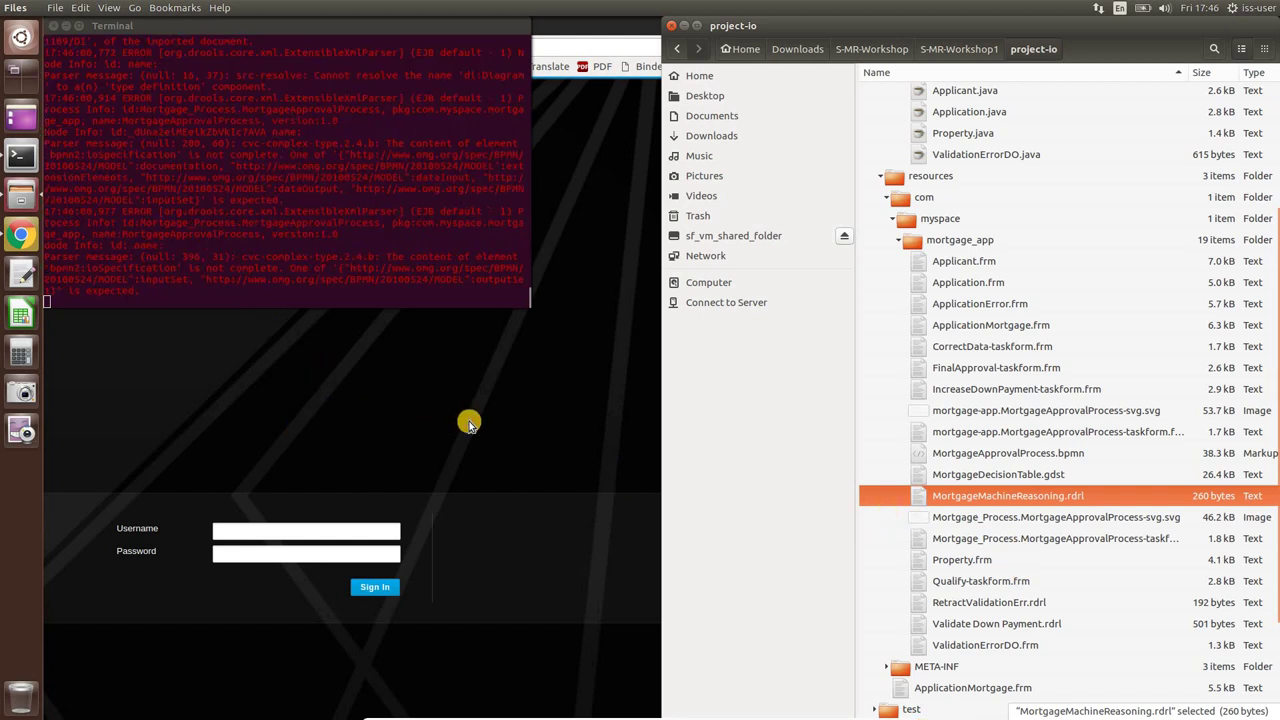
click(469, 424)
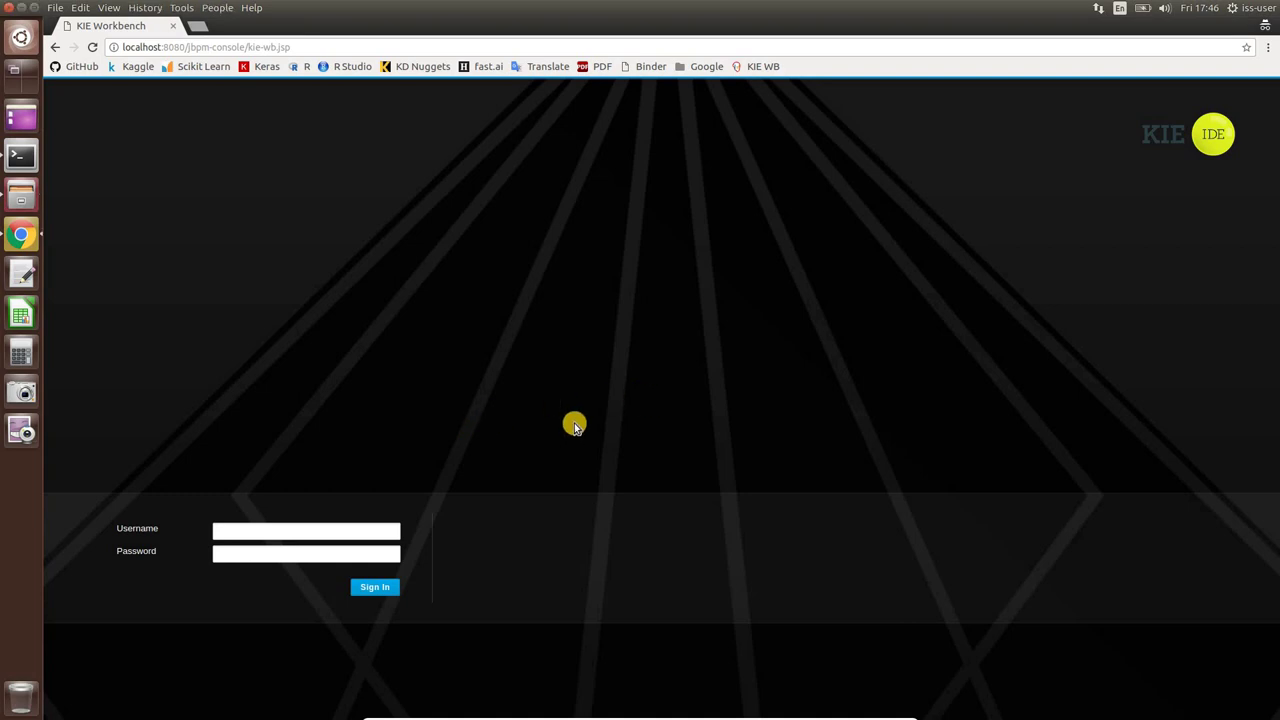
- Sign in to KIE Workbench with the admin username and password
click(394, 527)
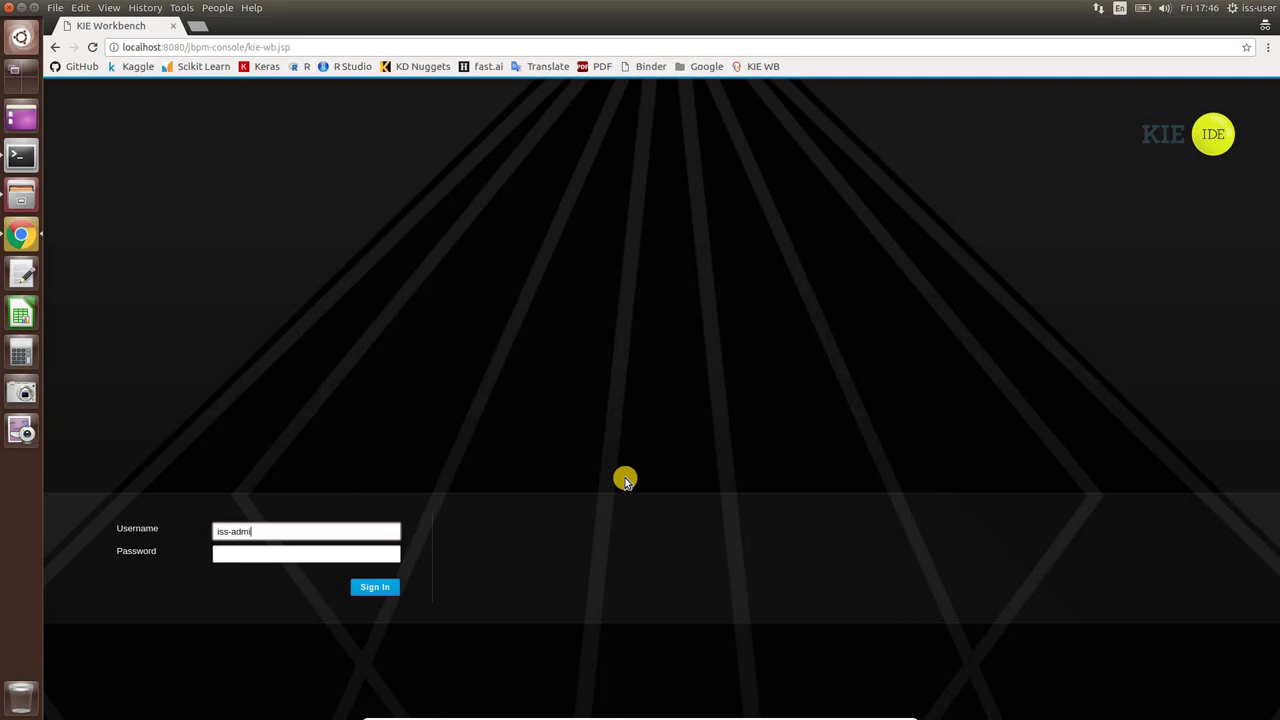
key(Tab)
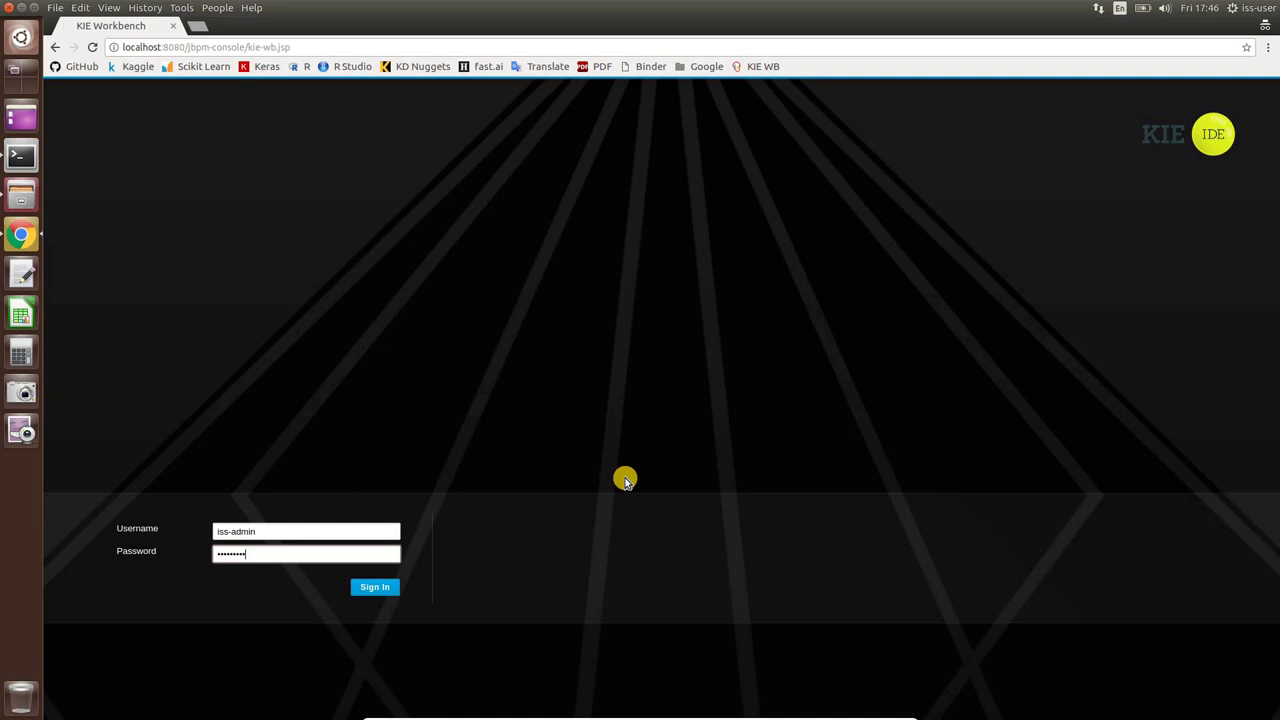
key(Return)
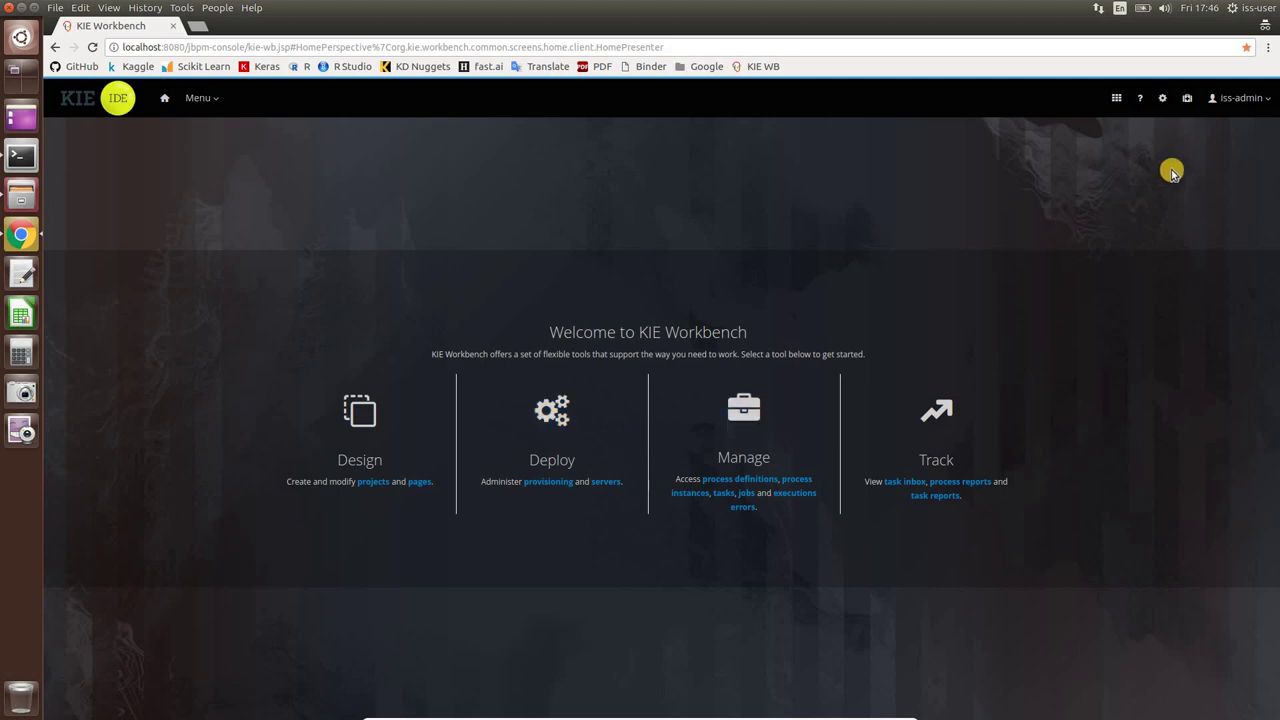
- Go to Design projects, ignore the unexpected error, and return to the Spaces list
click(1233, 99)
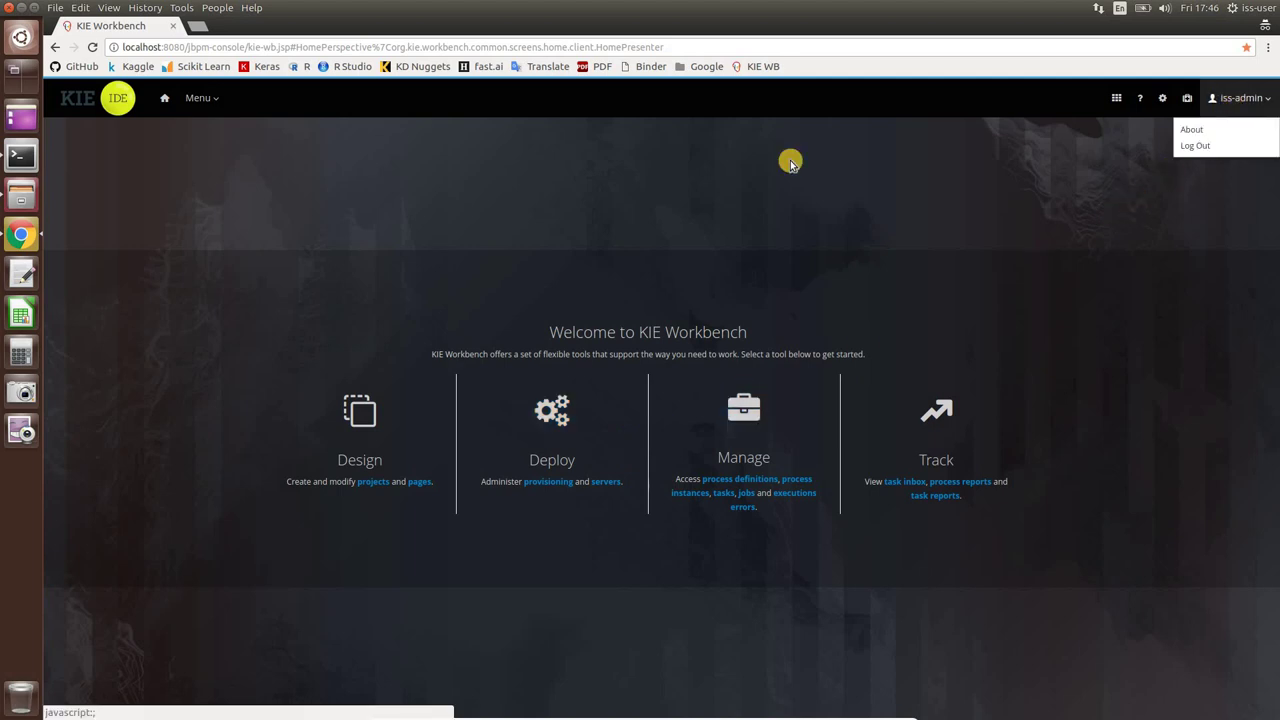
click(370, 484)
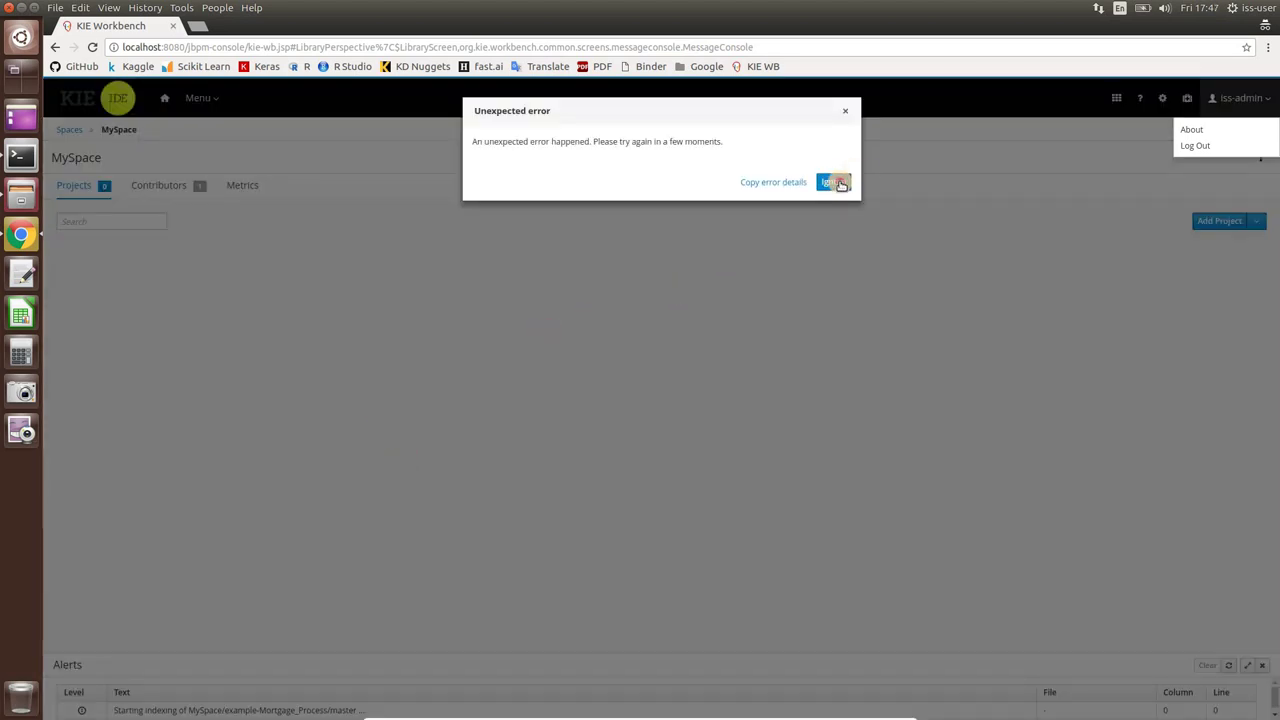
click(463, 217)
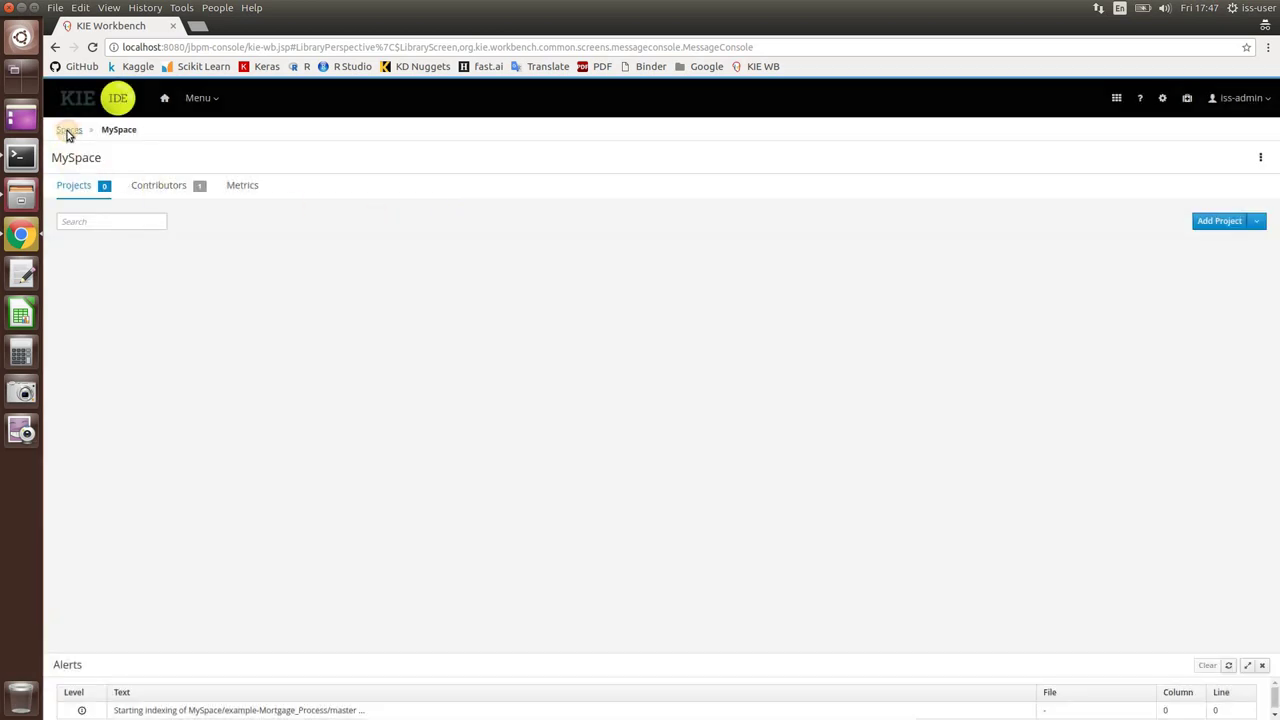
click(68, 131)
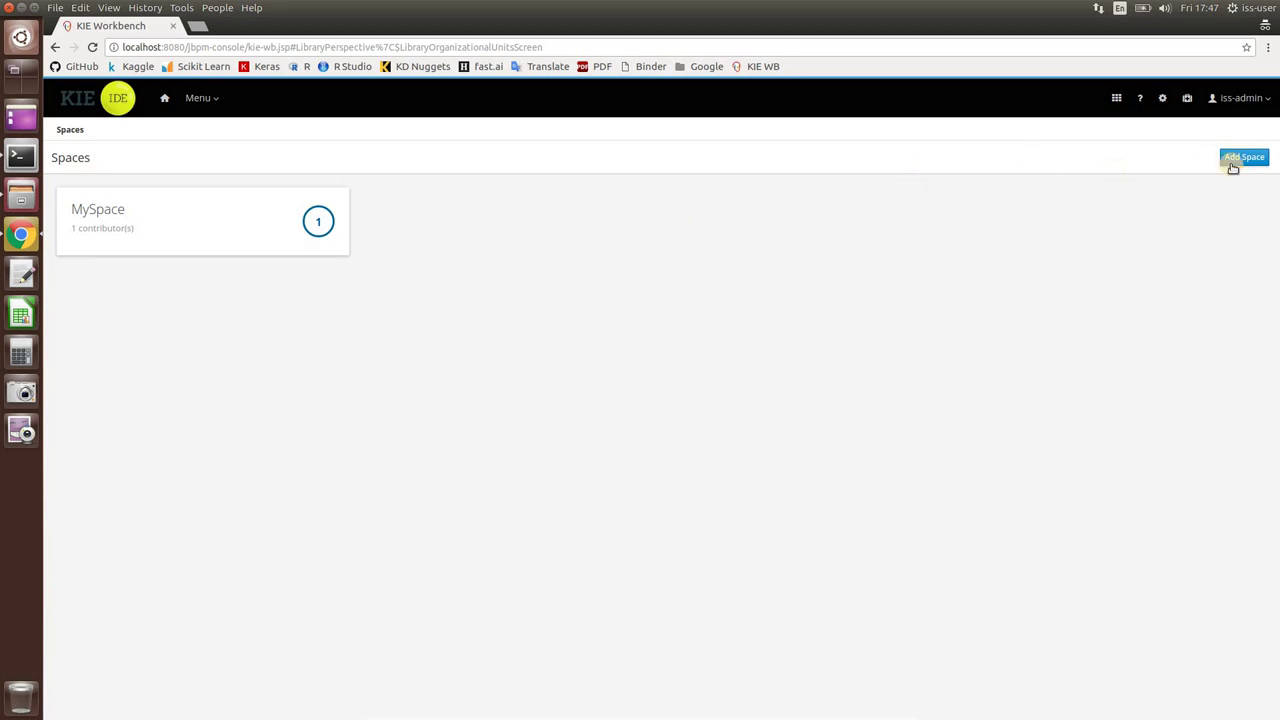
- Add space ISS-MR with all seven users as contributors, save it, and open it
click(1245, 160)
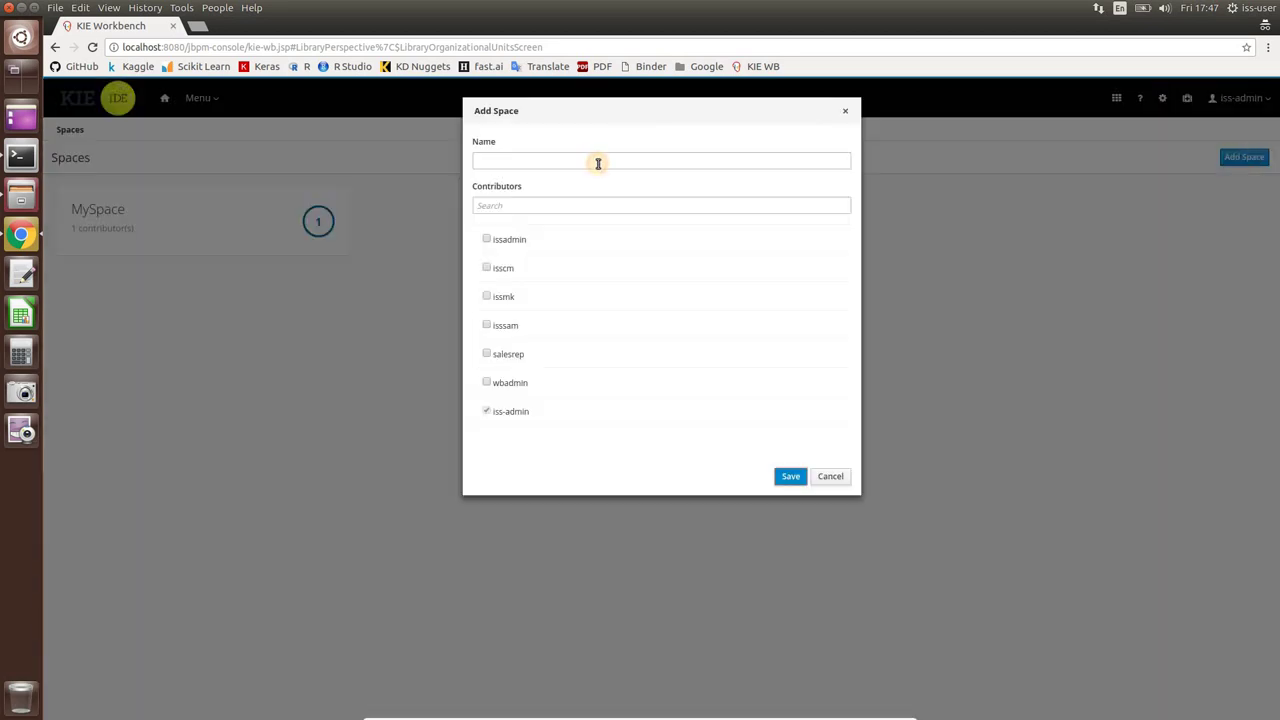
click(597, 162)
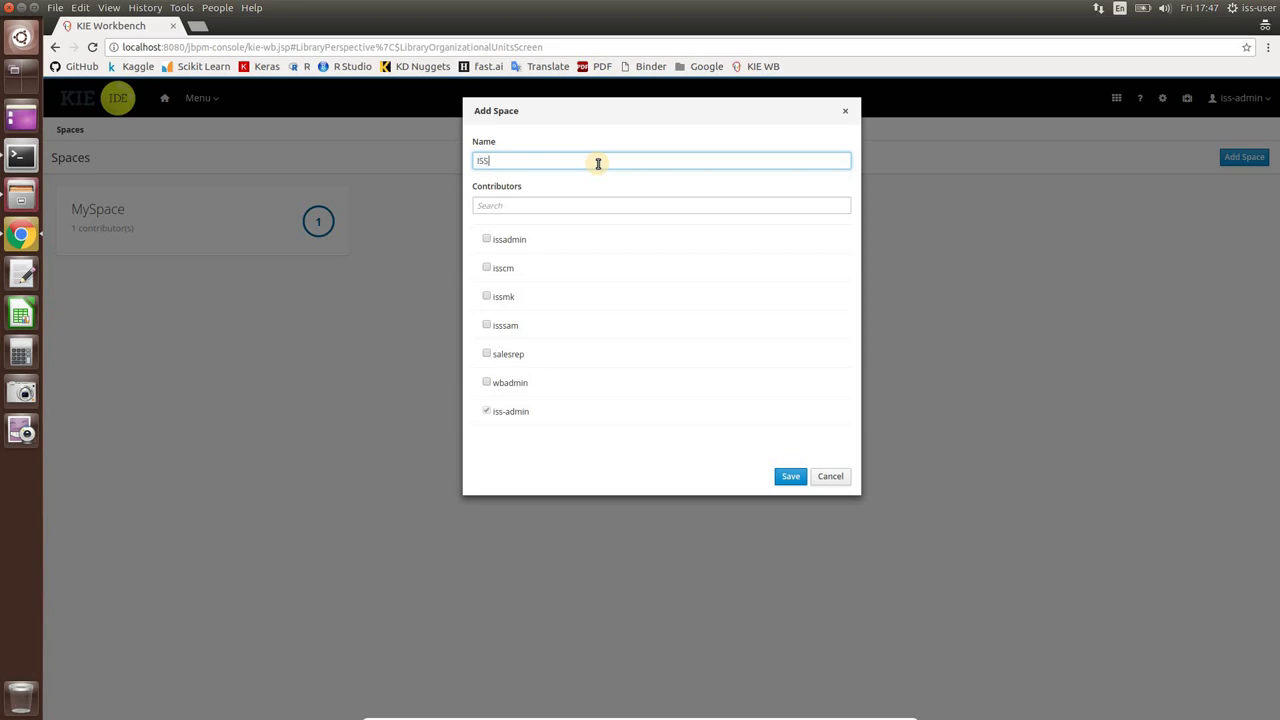
click(486, 240)
click(486, 268)
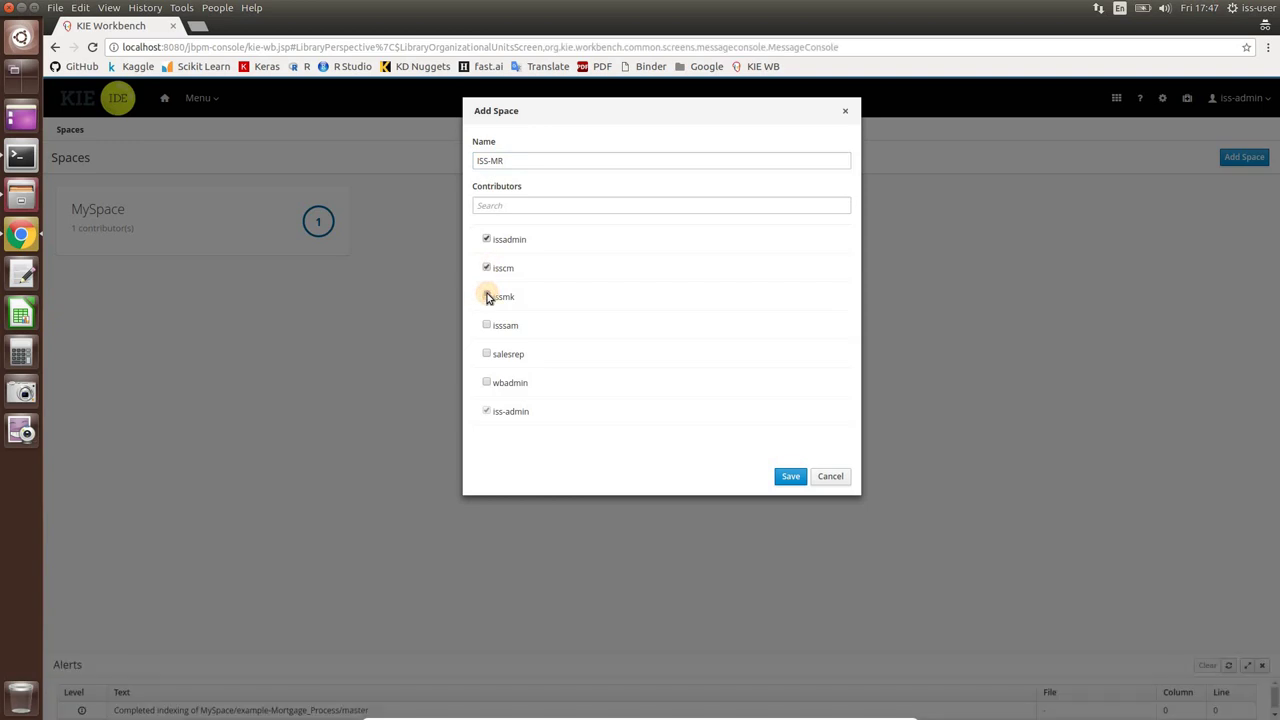
click(486, 296)
click(486, 326)
click(486, 354)
click(487, 383)
click(790, 479)
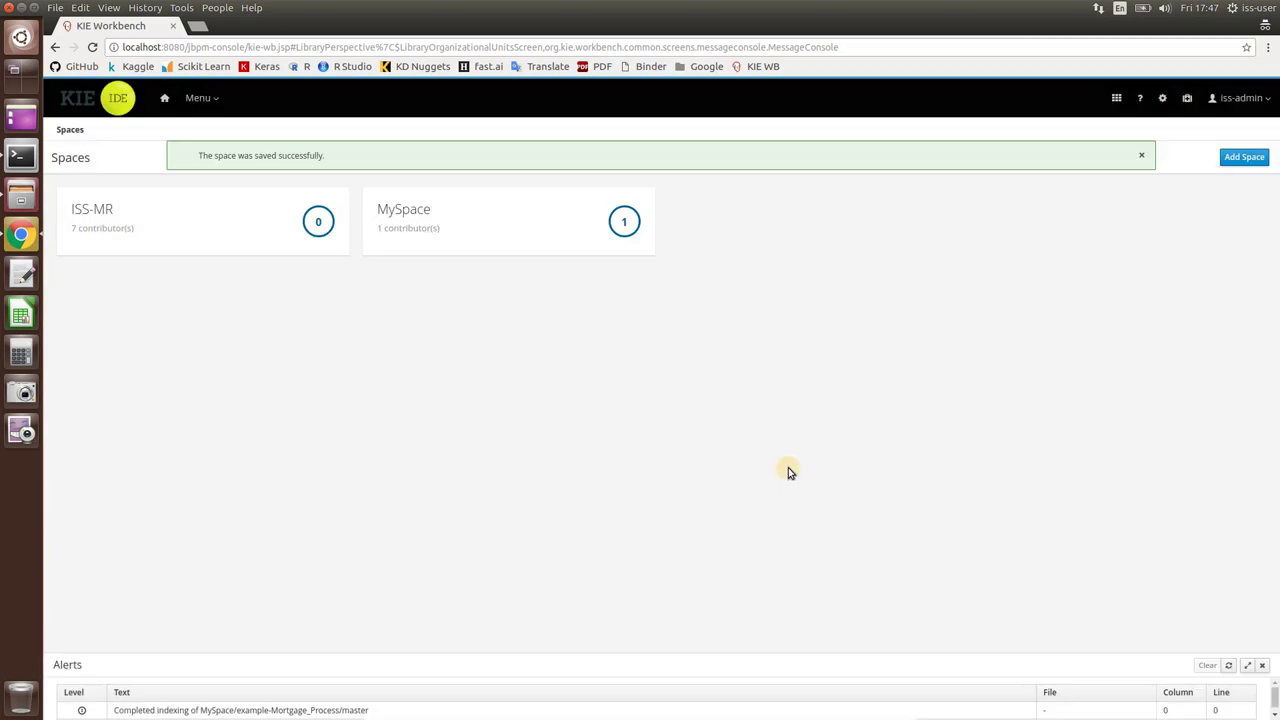
click(124, 219)
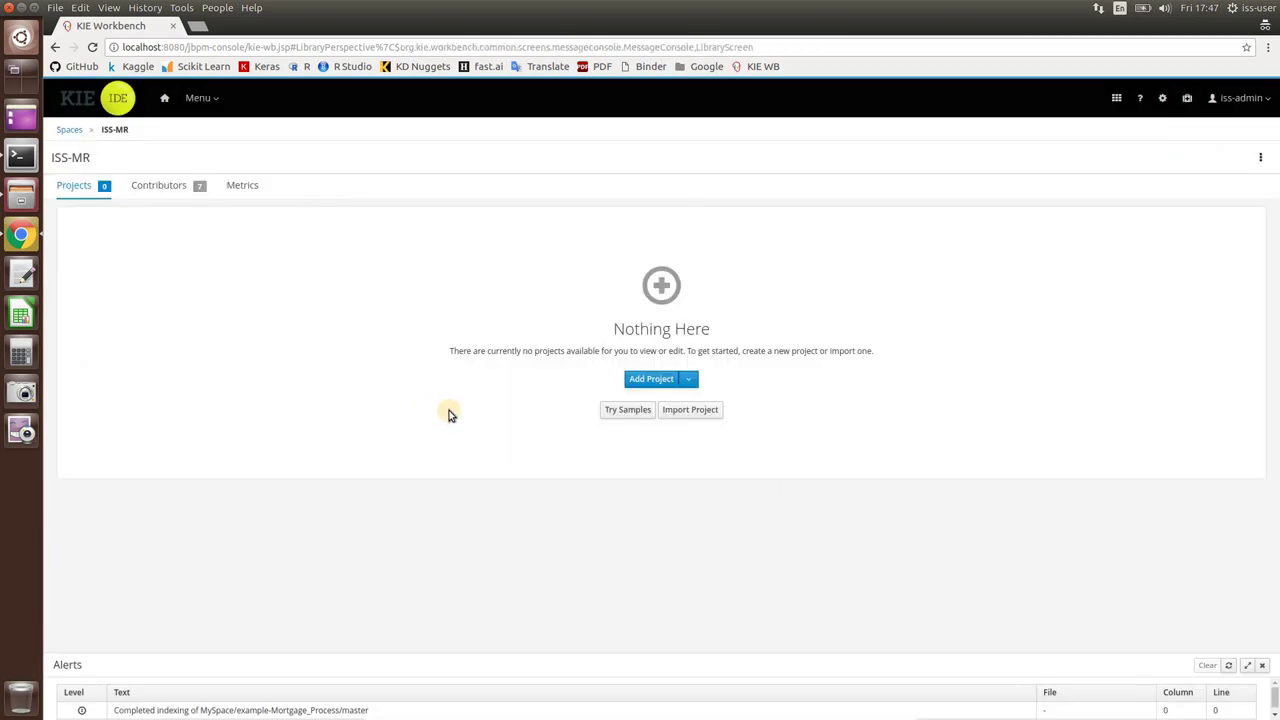
- Begin importing a project into ISS-MR, then open the Mortgage_Process_ISS_MR folder in Files
click(712, 412)
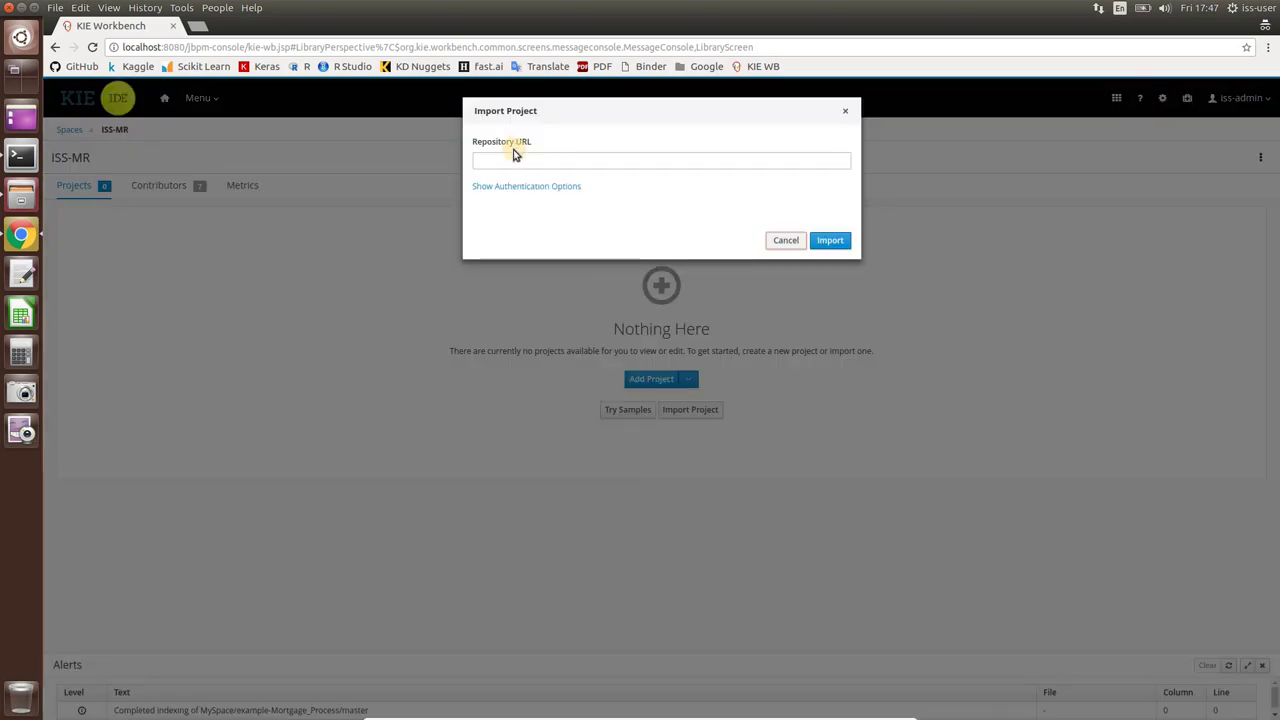
click(512, 161)
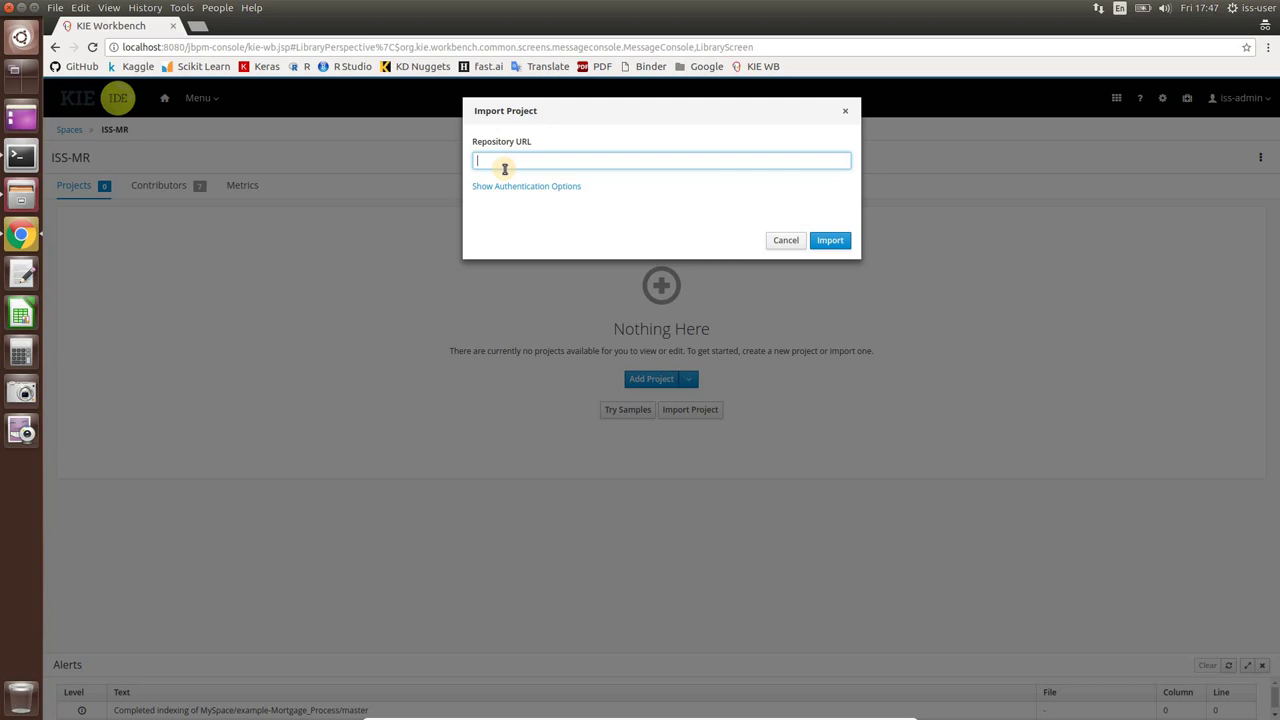
click(22, 195)
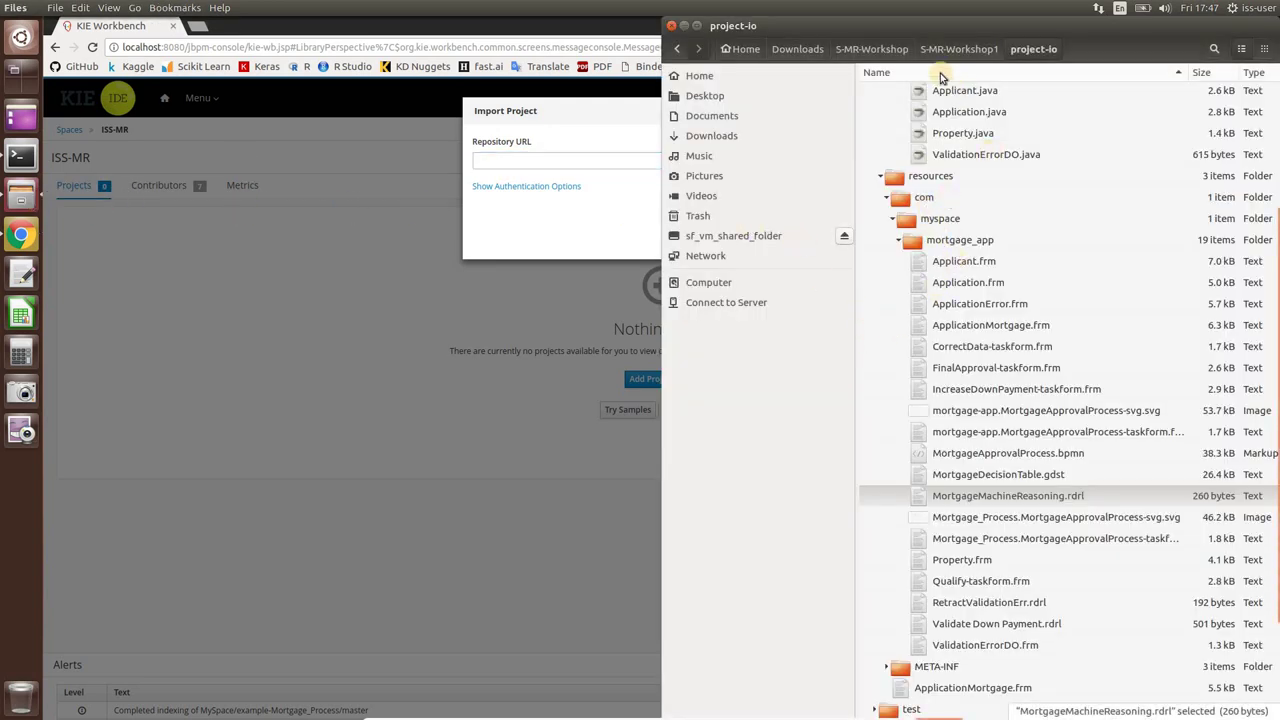
click(1040, 55)
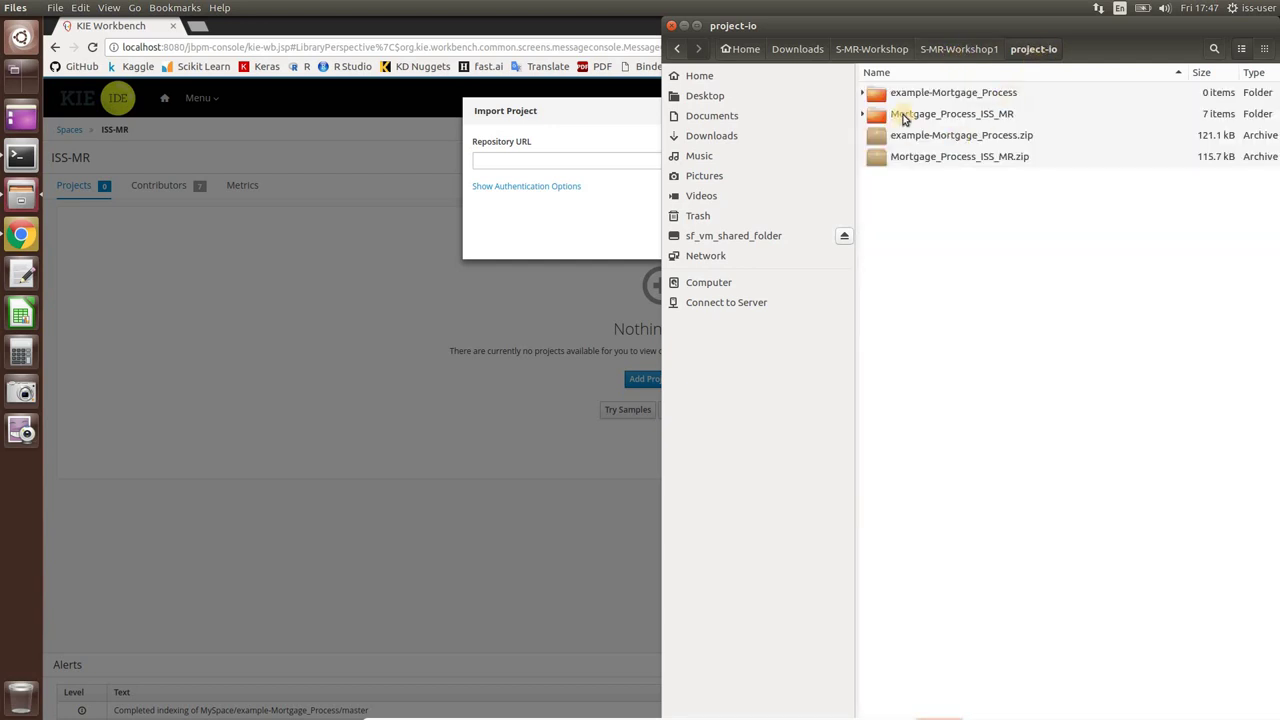
click(897, 117)
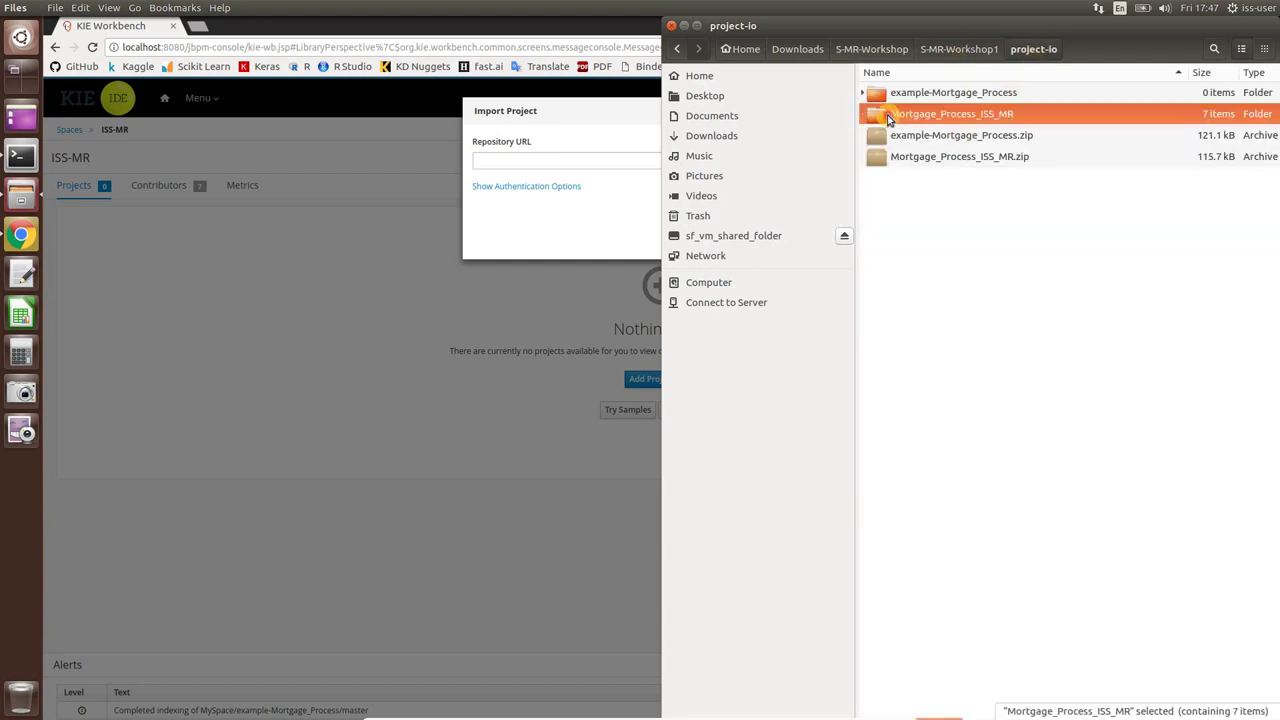
double_click(888, 118)
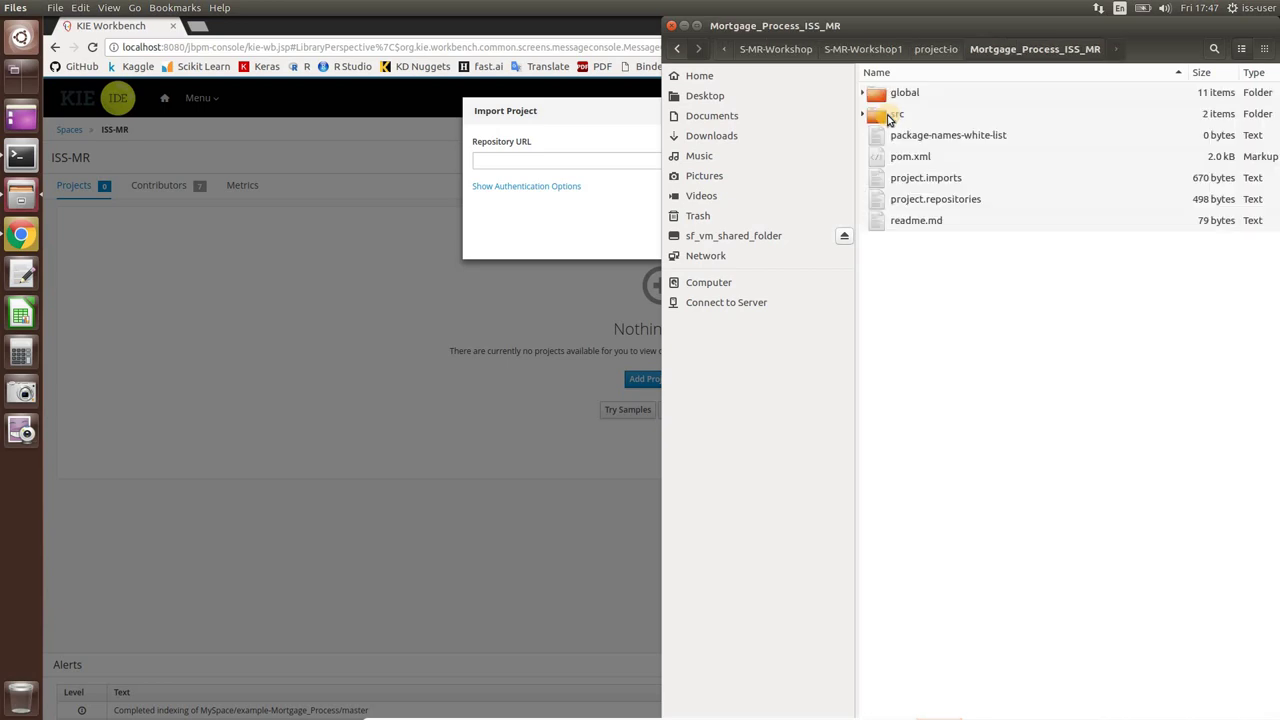
- Open a terminal in the folder, run pwd, and copy the printed path
right_click(960, 305)
click(993, 348)
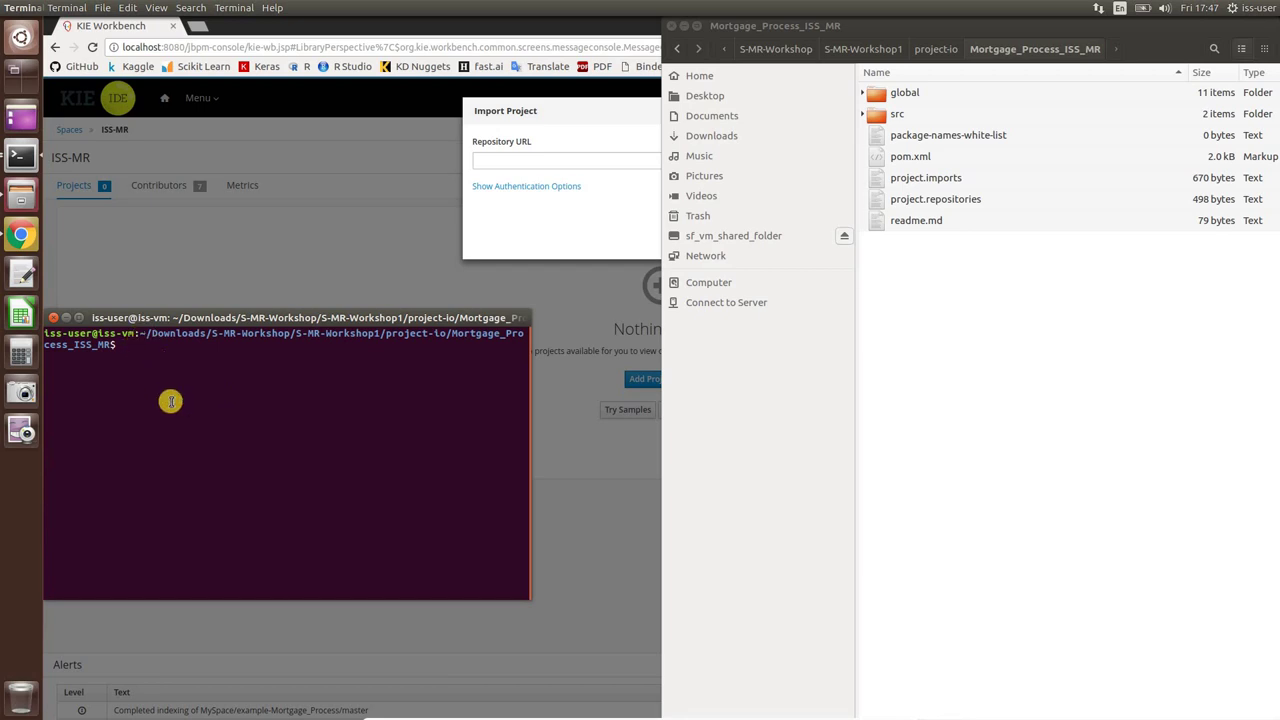
text(pwd)
key(Return)
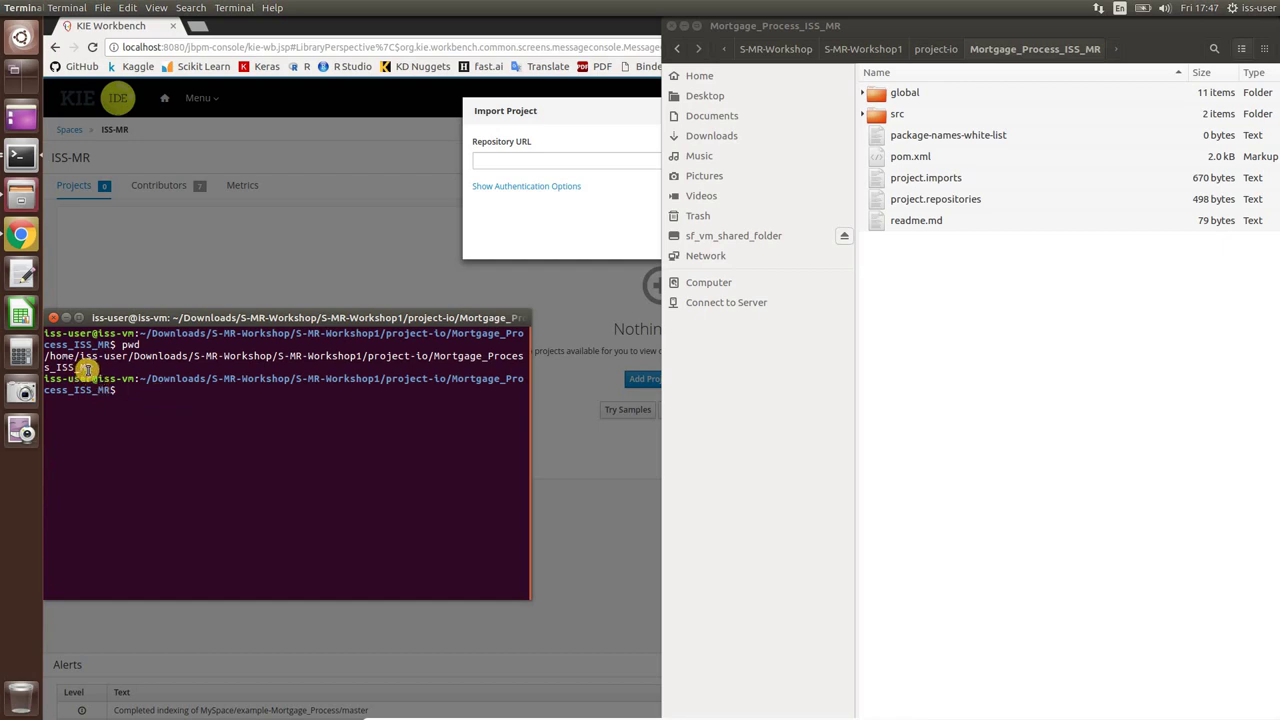
double_click(55, 358)
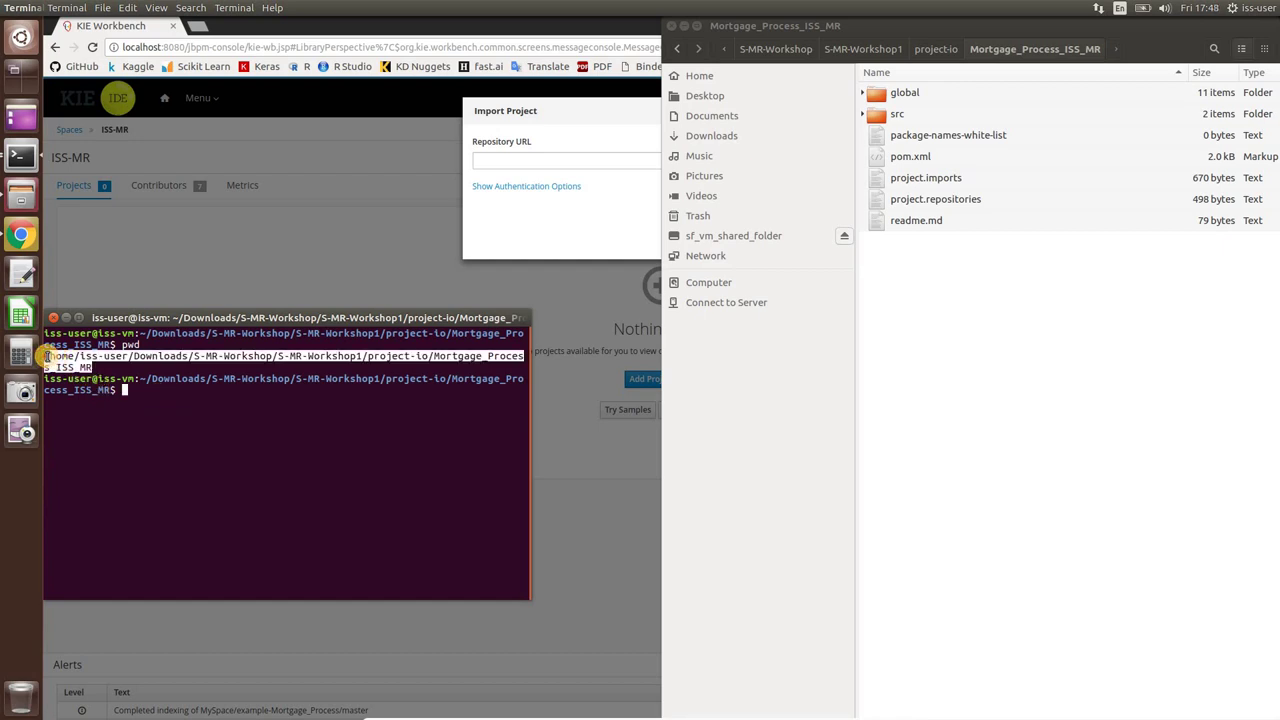
right_click(55, 357)
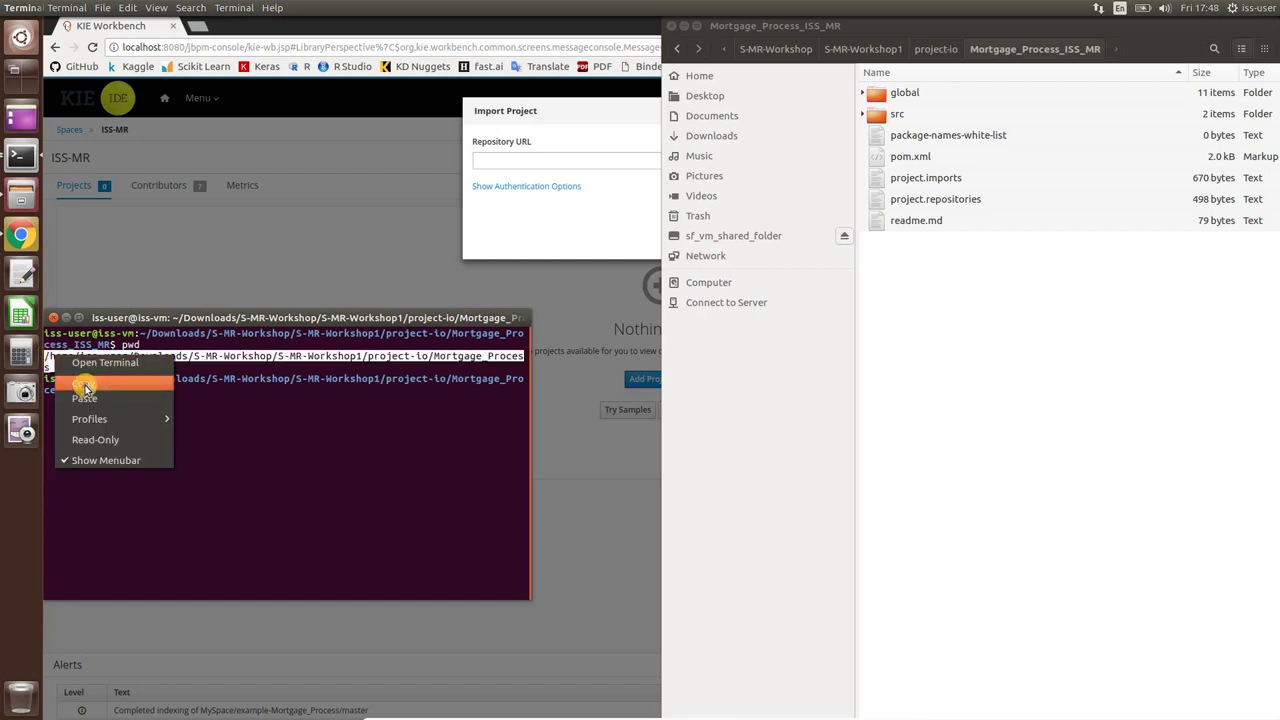
key(Return)
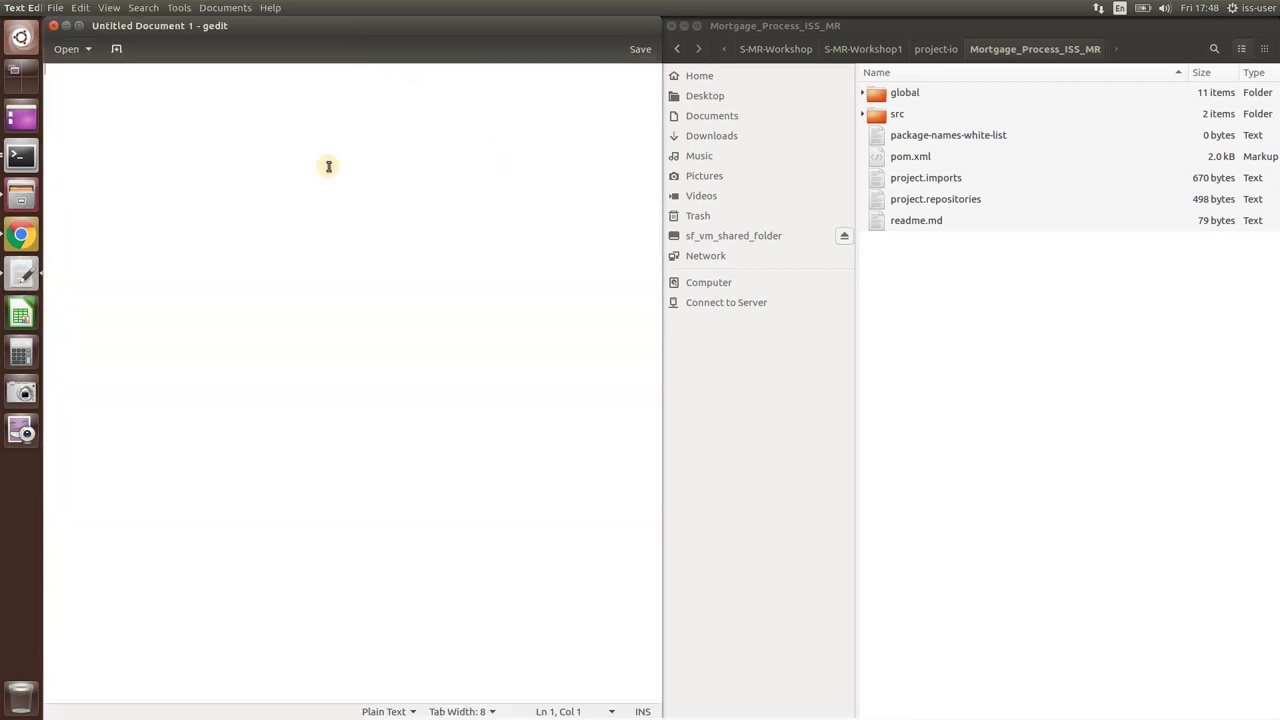
- In gedit, build a file:// URL from the Mortgage_Process_ISS_MR folder path and copy it
text(fil)
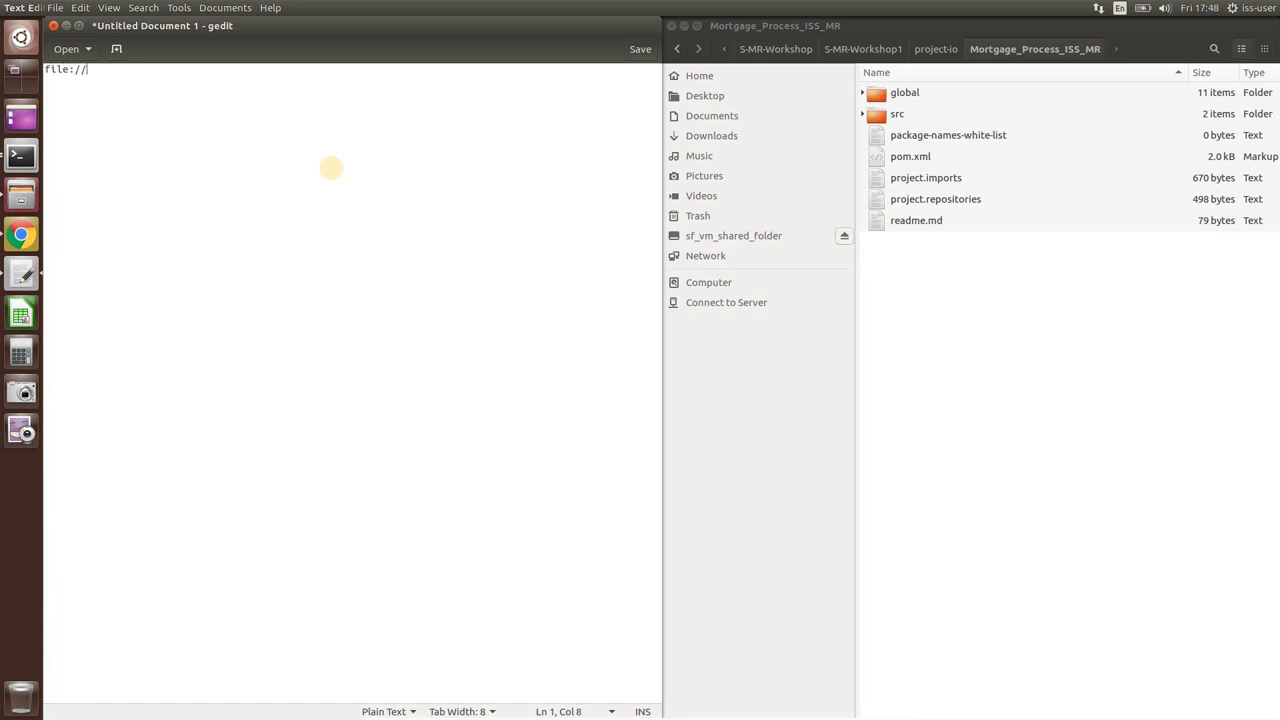
text(e://)
key(ctrl+v)
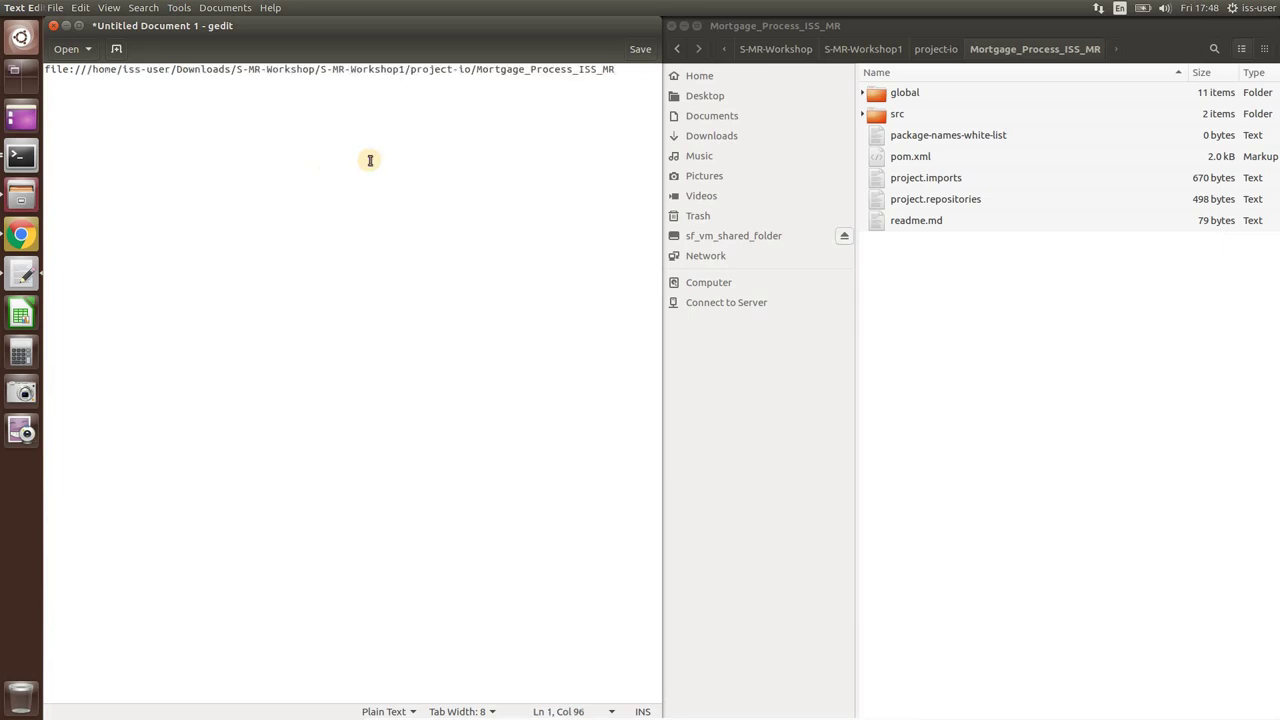
drag(629, 72, 86, 70)
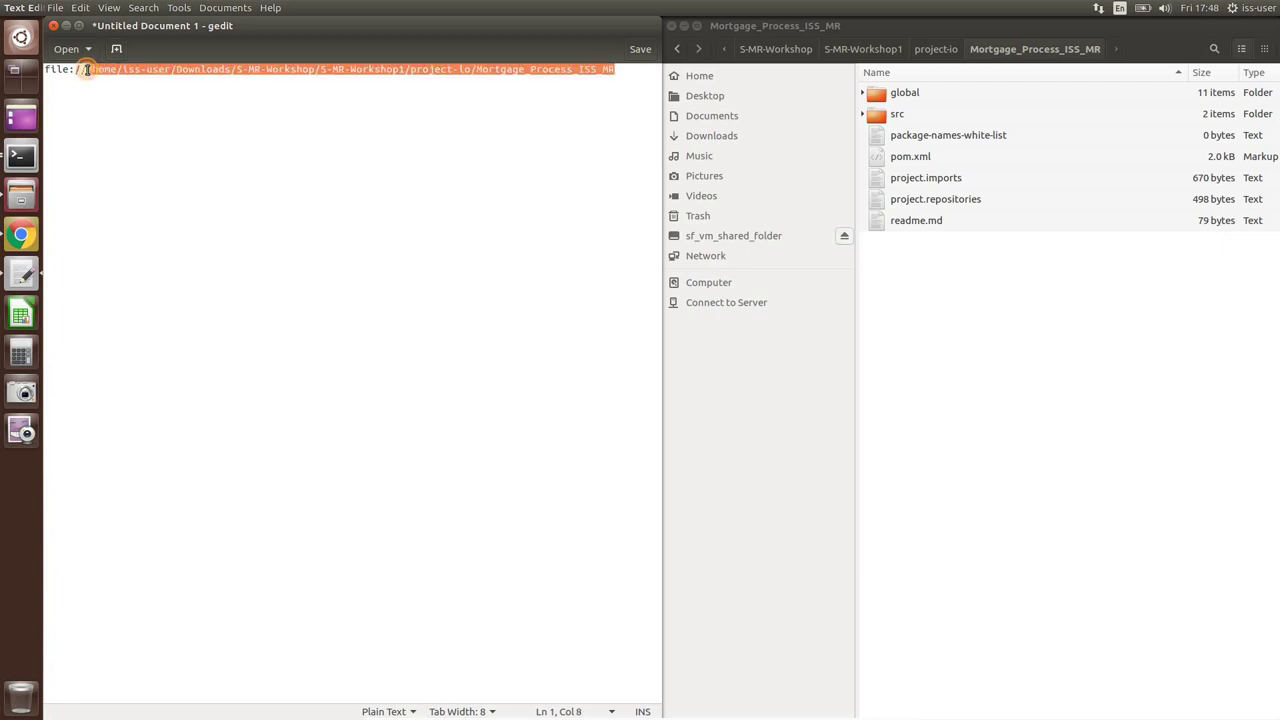
drag(340, 36, 825, 93)
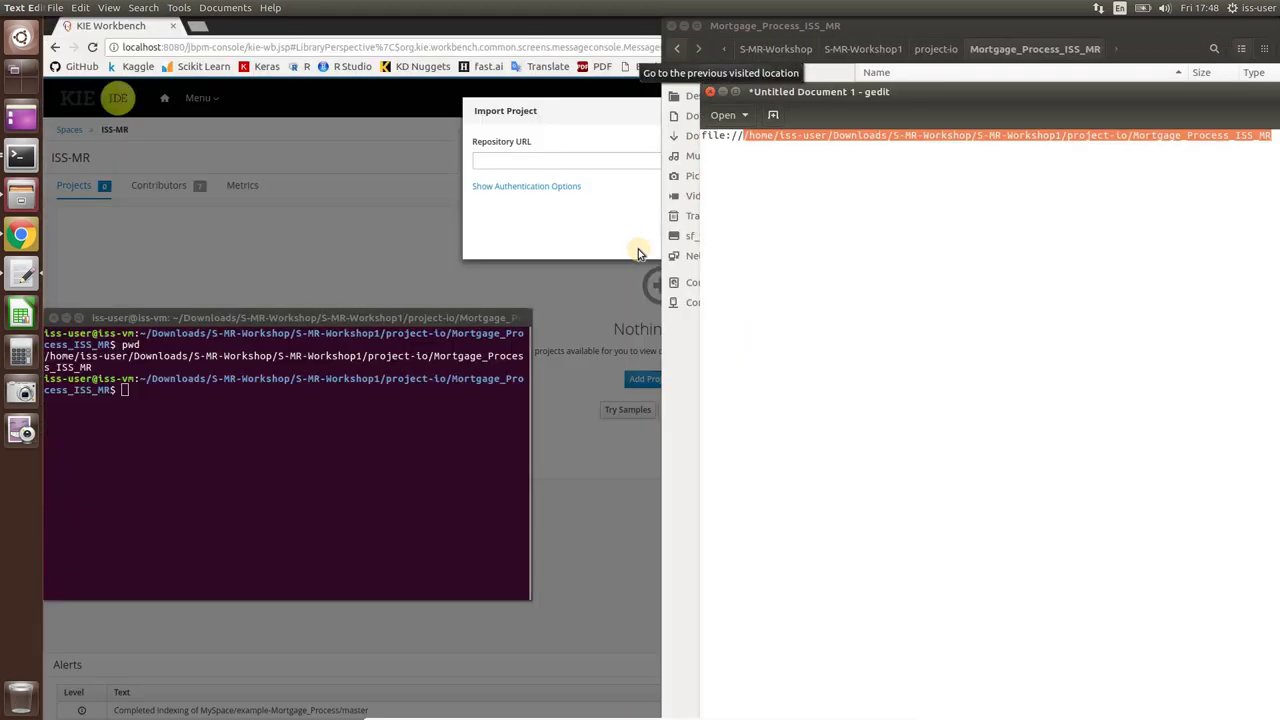
click(731, 136)
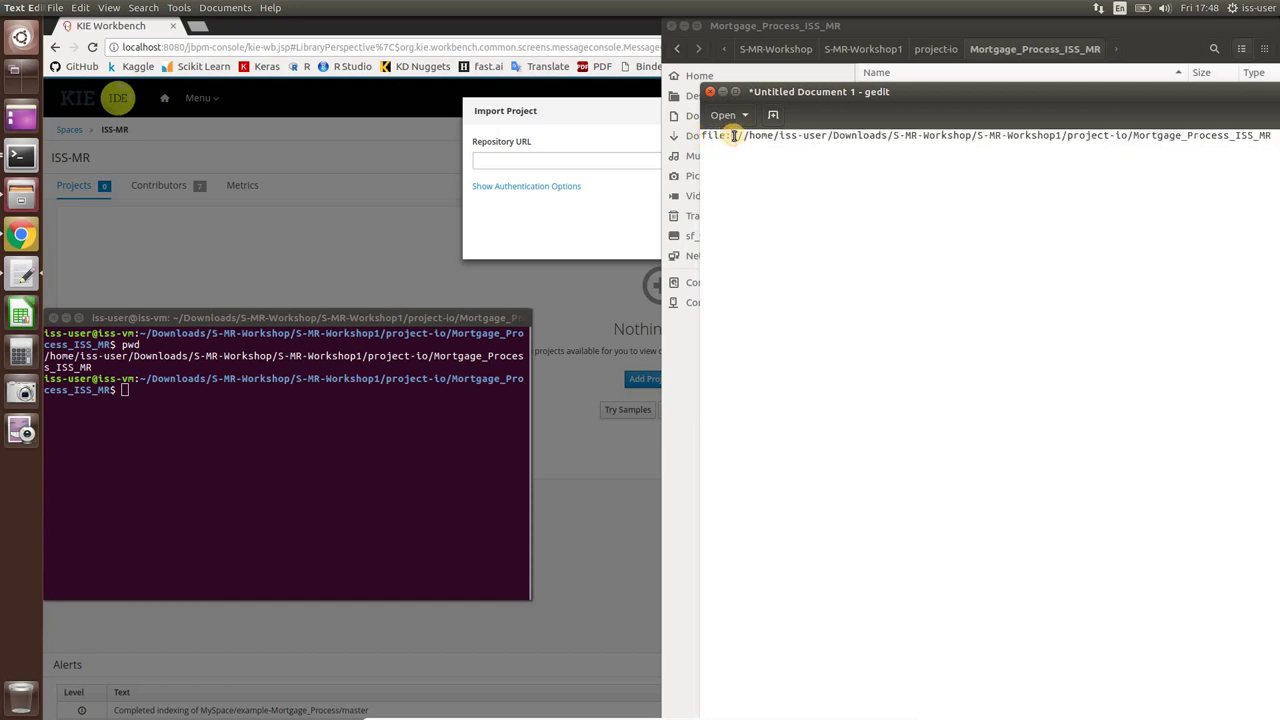
triple_click(733, 136)
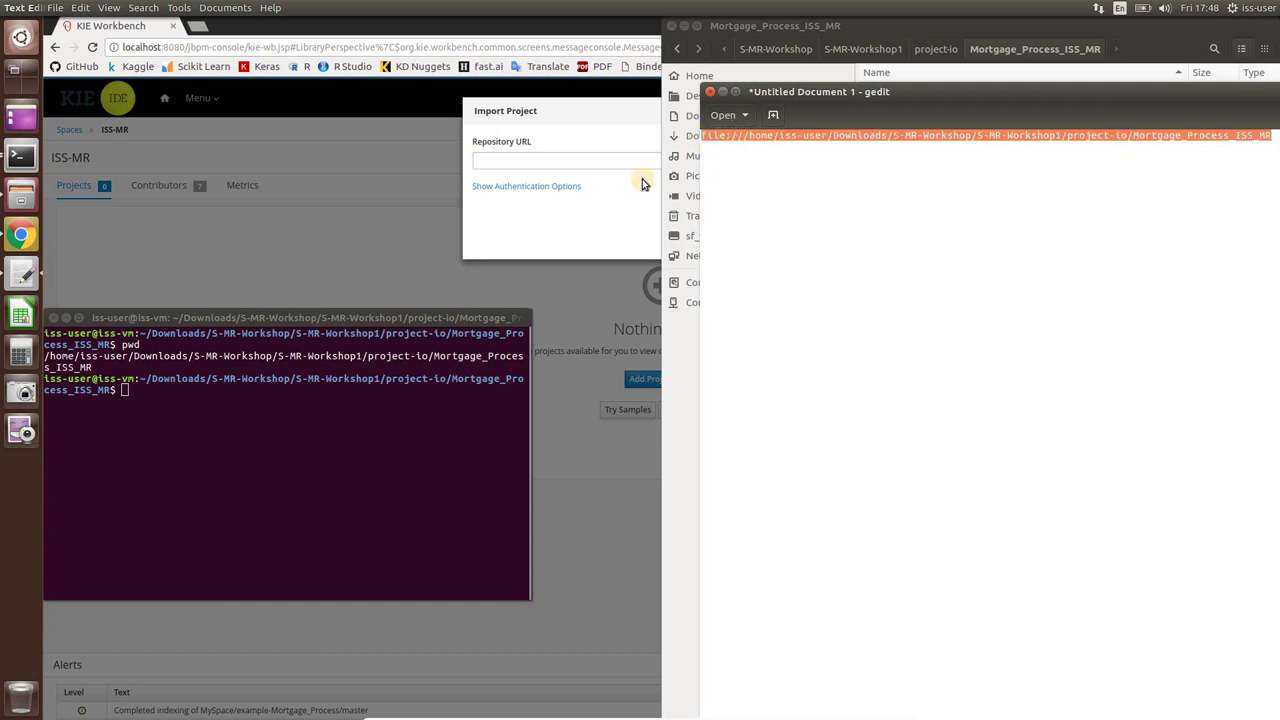
click(562, 162)
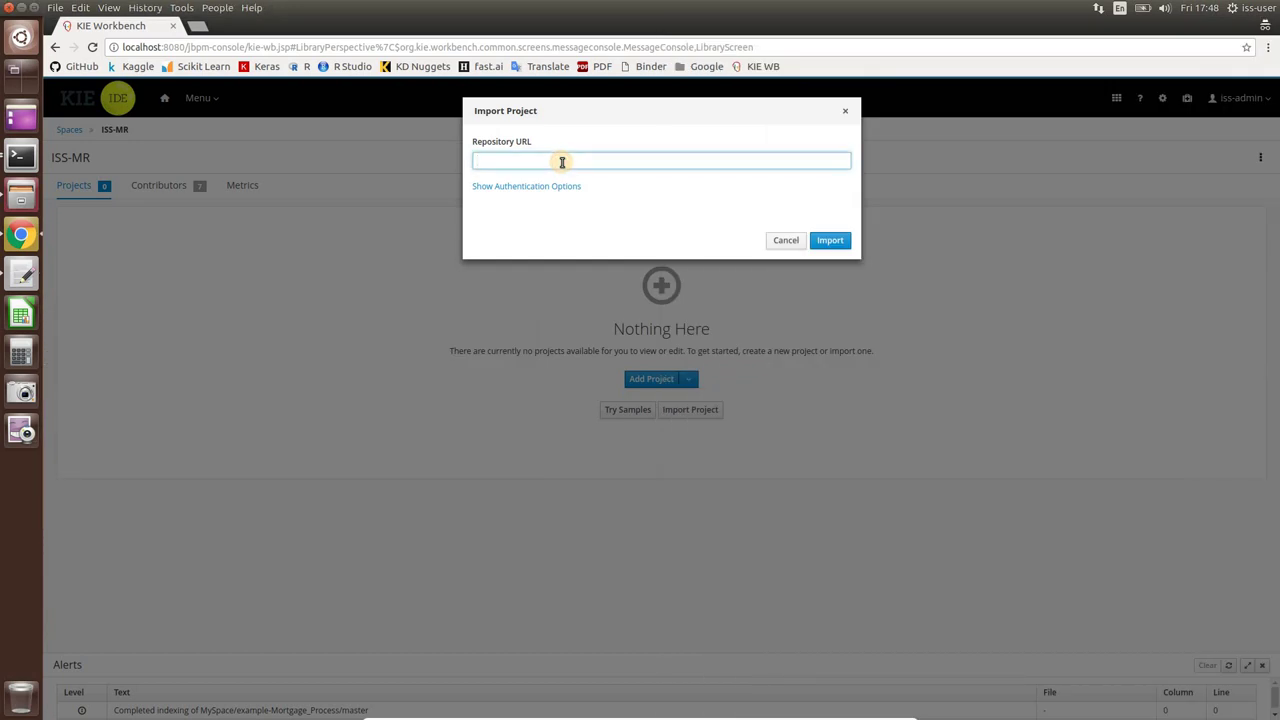
- Paste the file:// URL into Repository URL and import from that repository
key(ctrl+v)
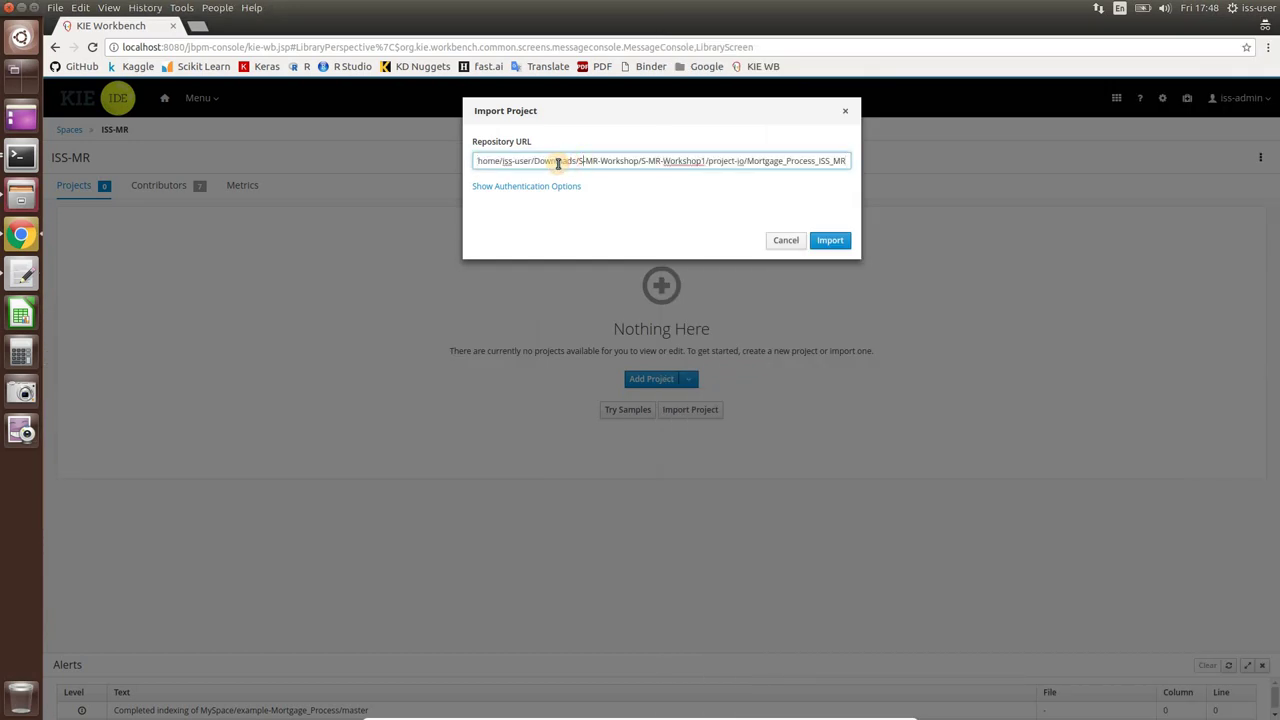
drag(557, 160, 410, 155)
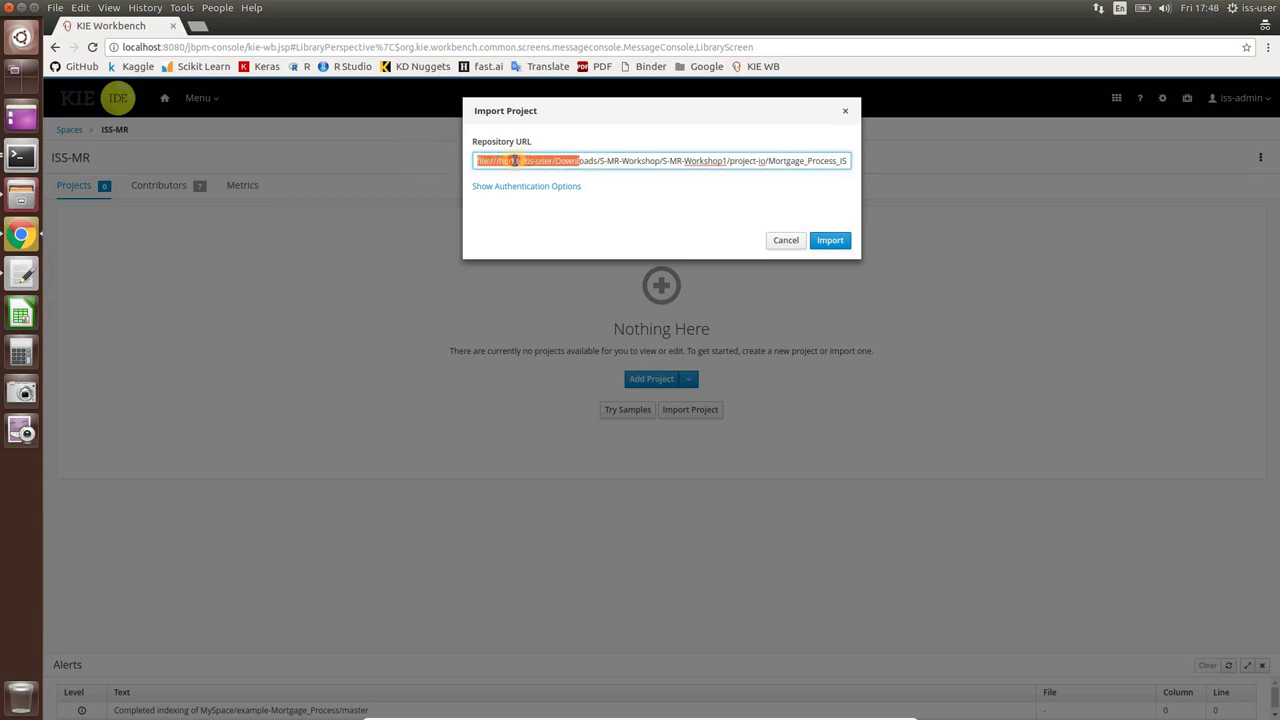
click(487, 160)
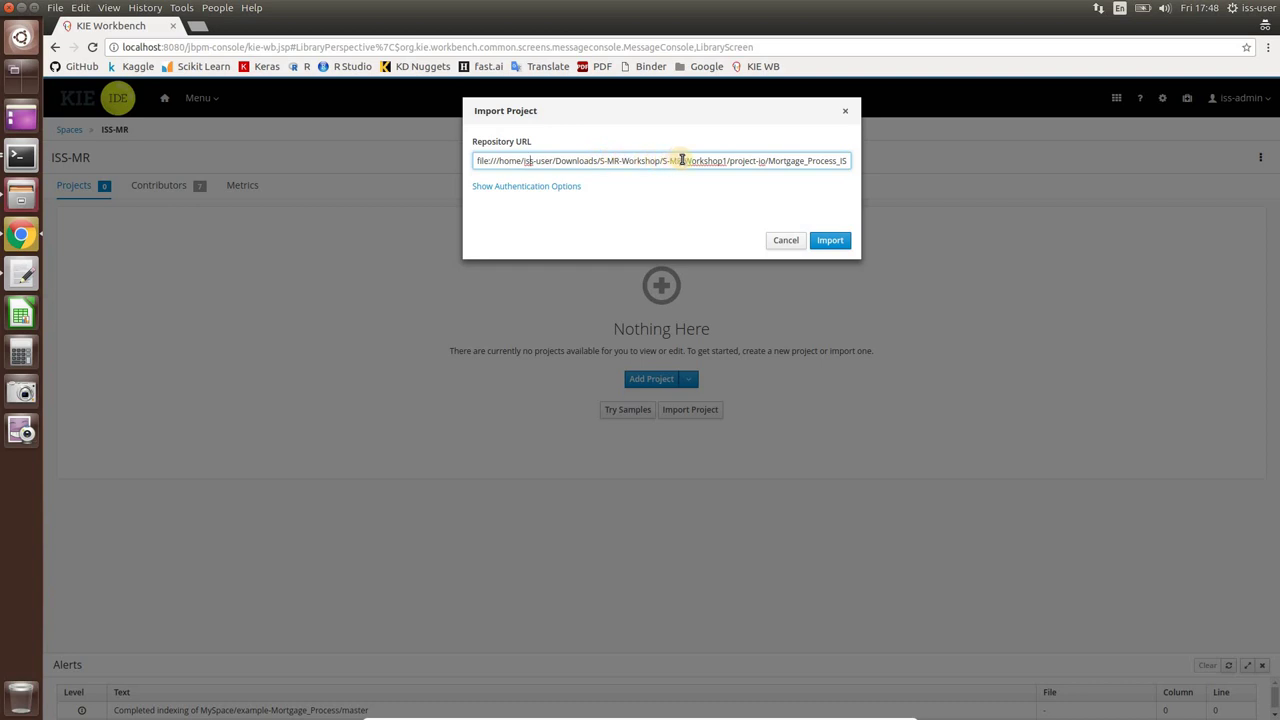
drag(684, 160, 840, 160)
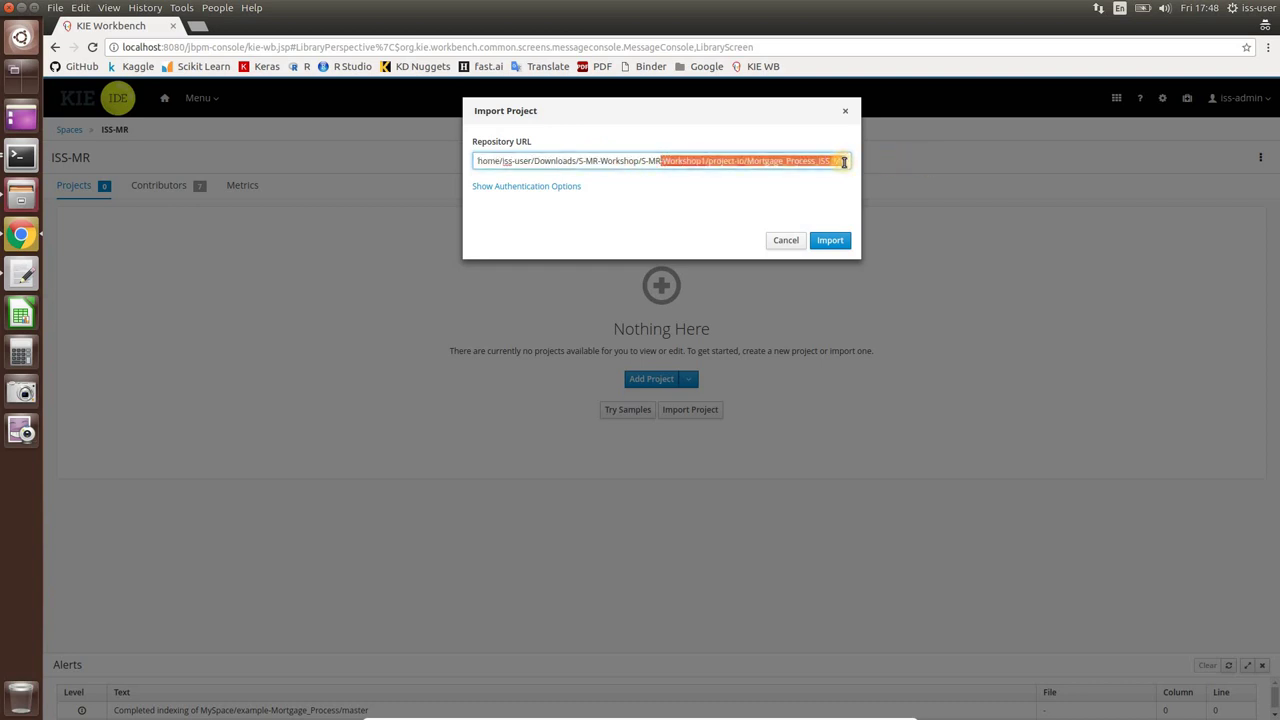
click(830, 160)
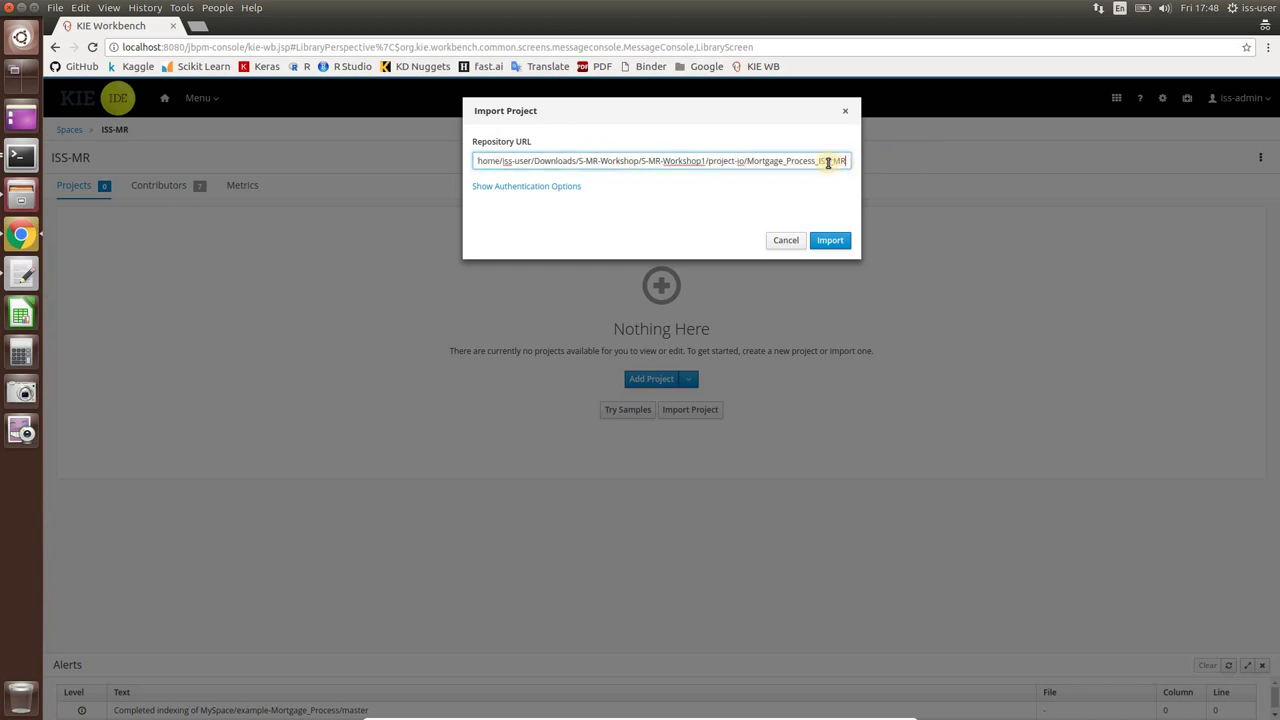
click(831, 242)
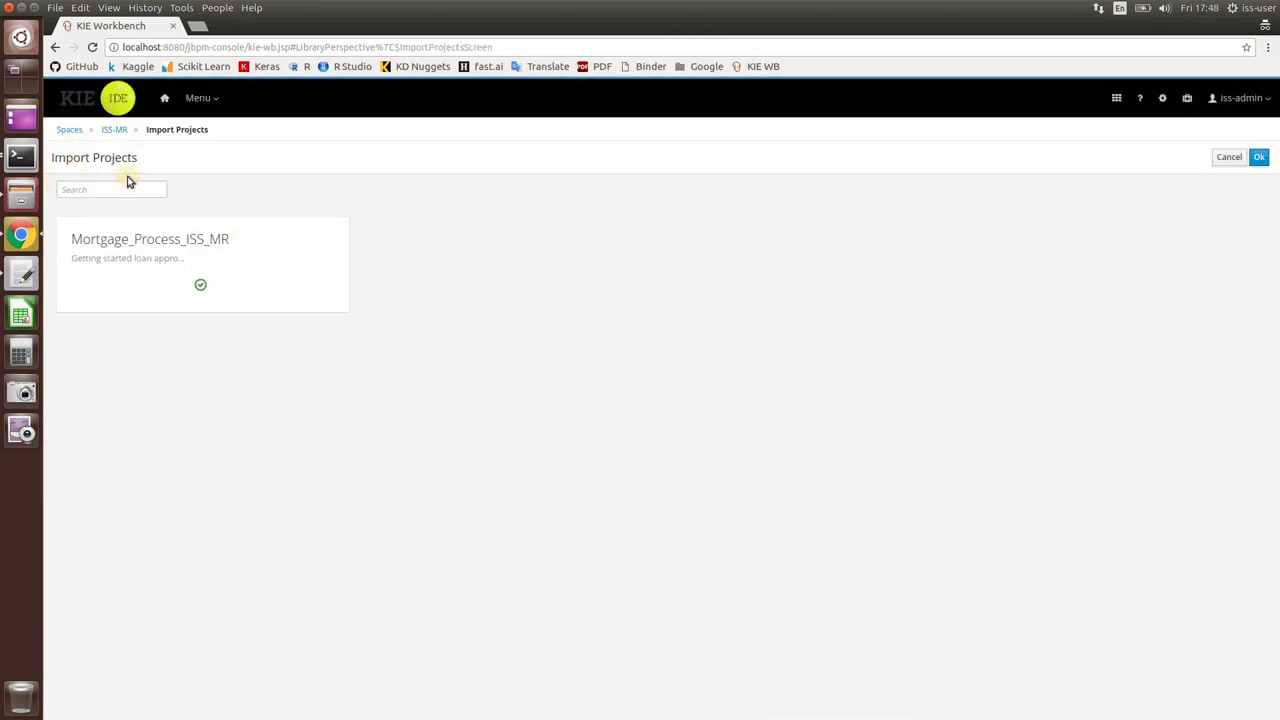
- Import the Mortgage_Process_ISS_MR project and open its MortgageApprovalProcess diagram
click(305, 279)
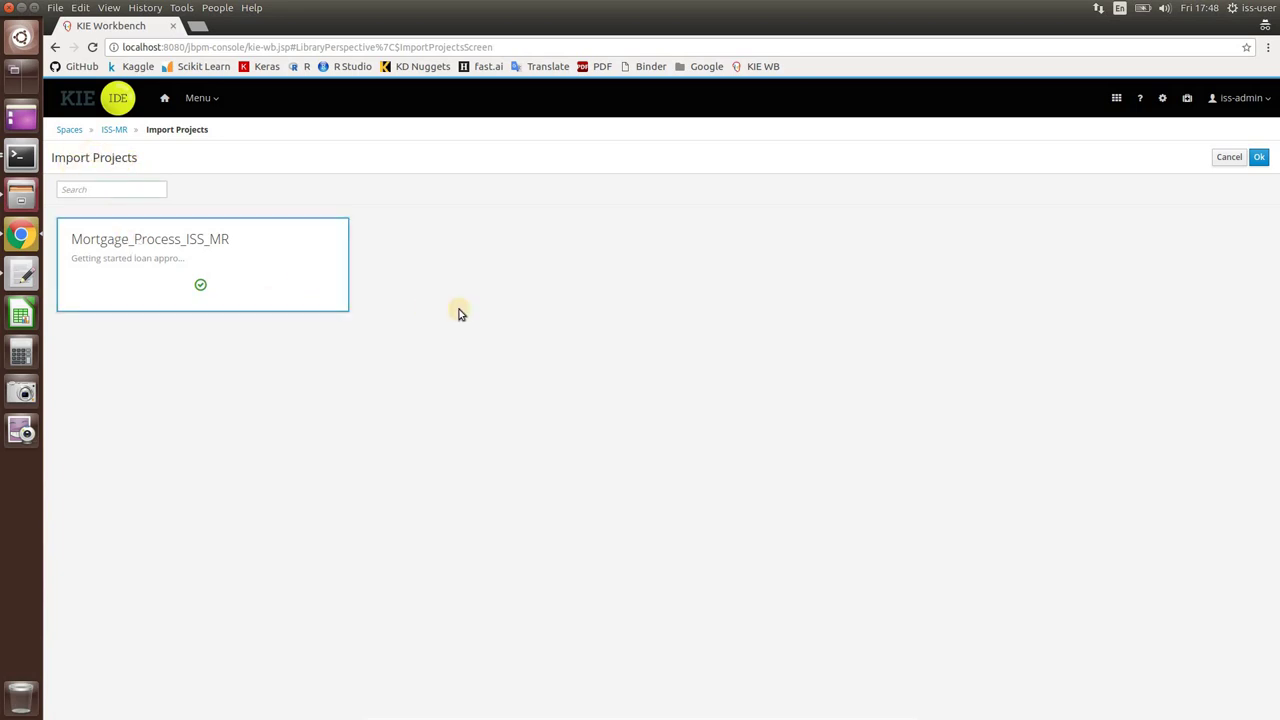
click(1259, 159)
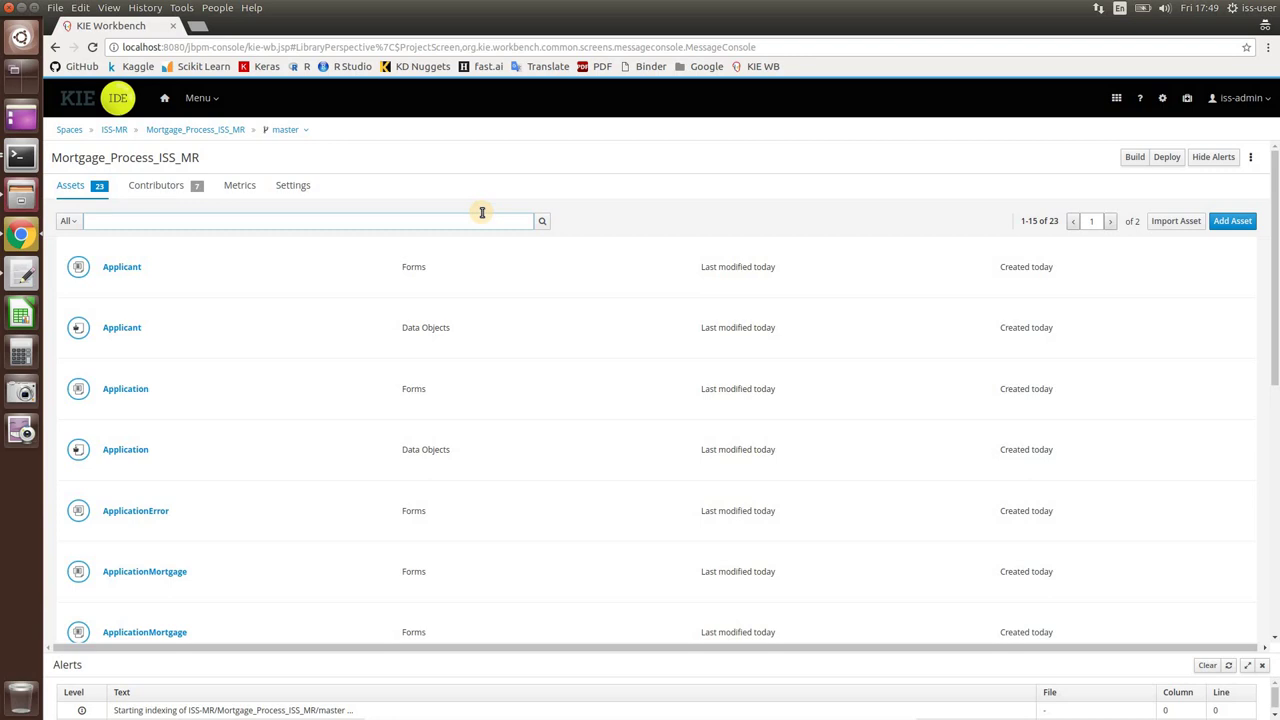
click(1275, 525)
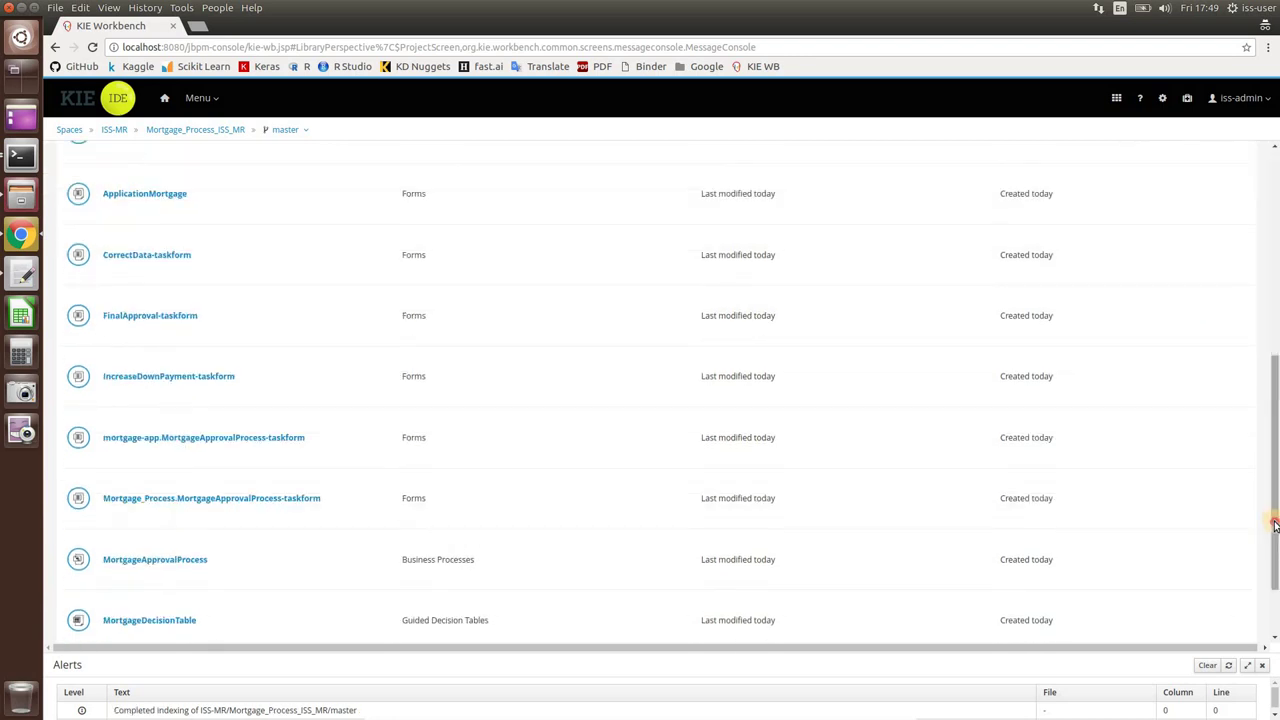
click(1272, 626)
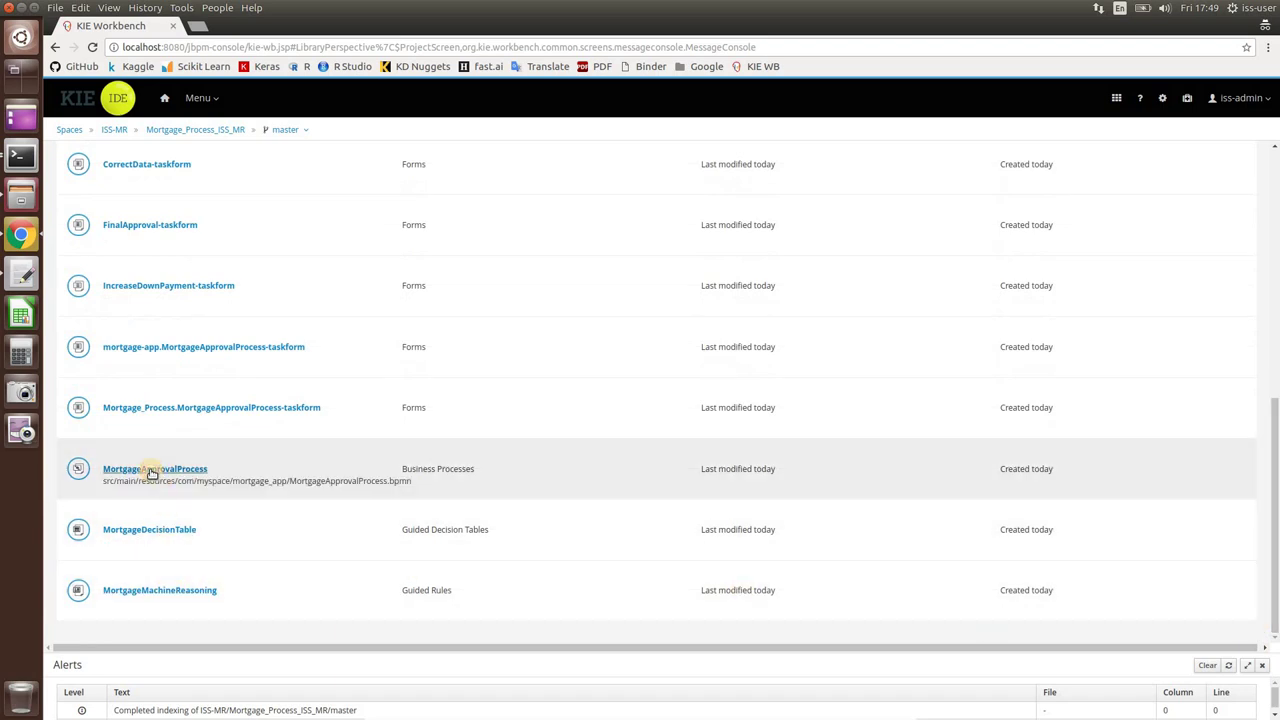
click(150, 470)
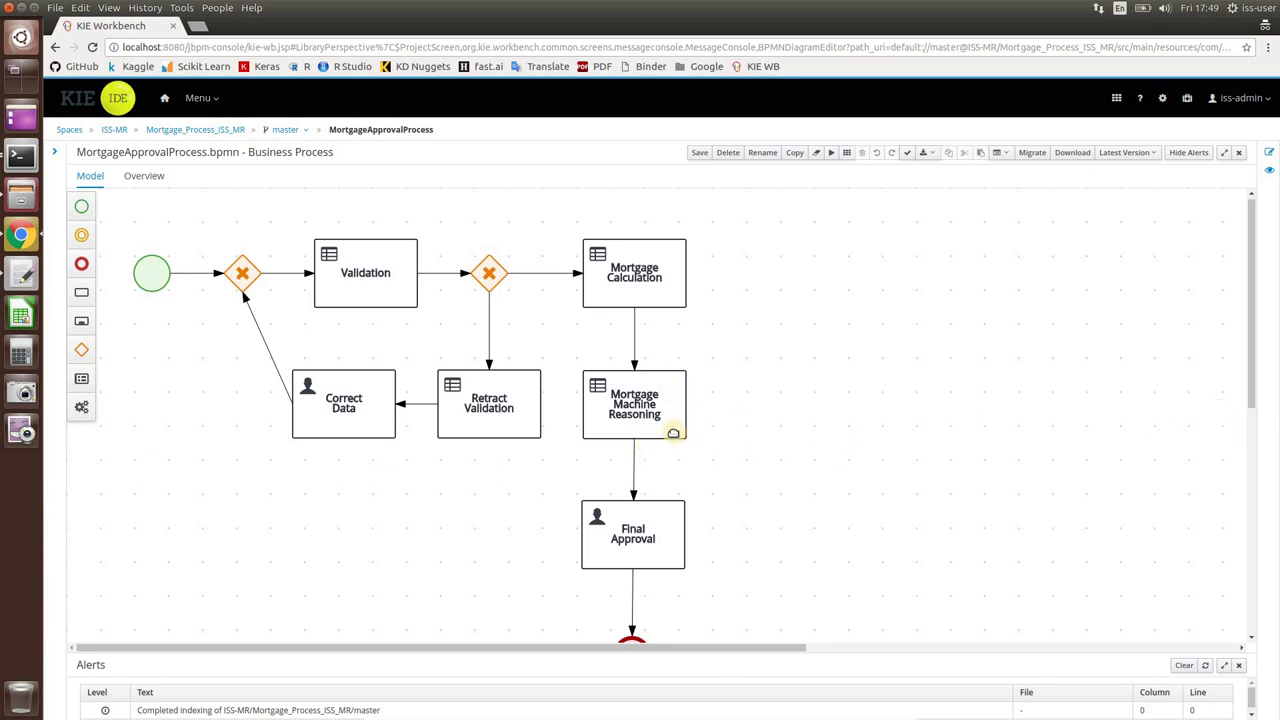
- Show the Final Approval task's properties with its execution settings expanded
click(663, 421)
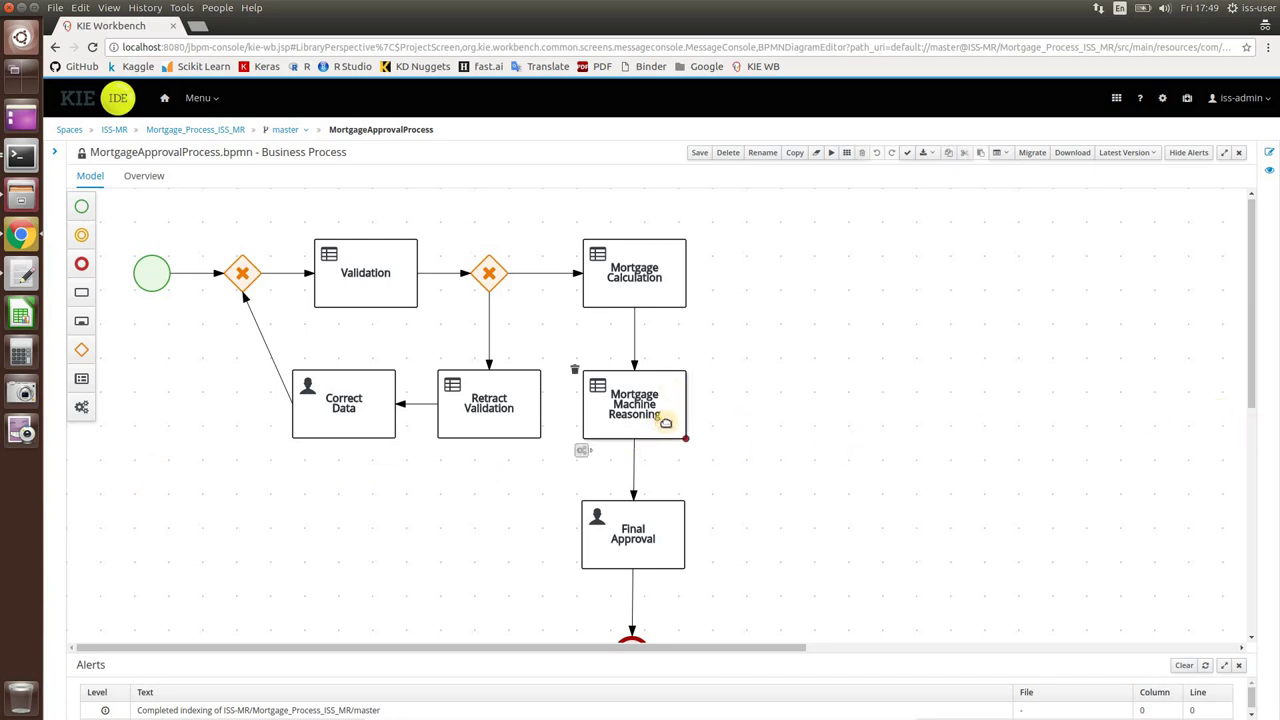
click(678, 527)
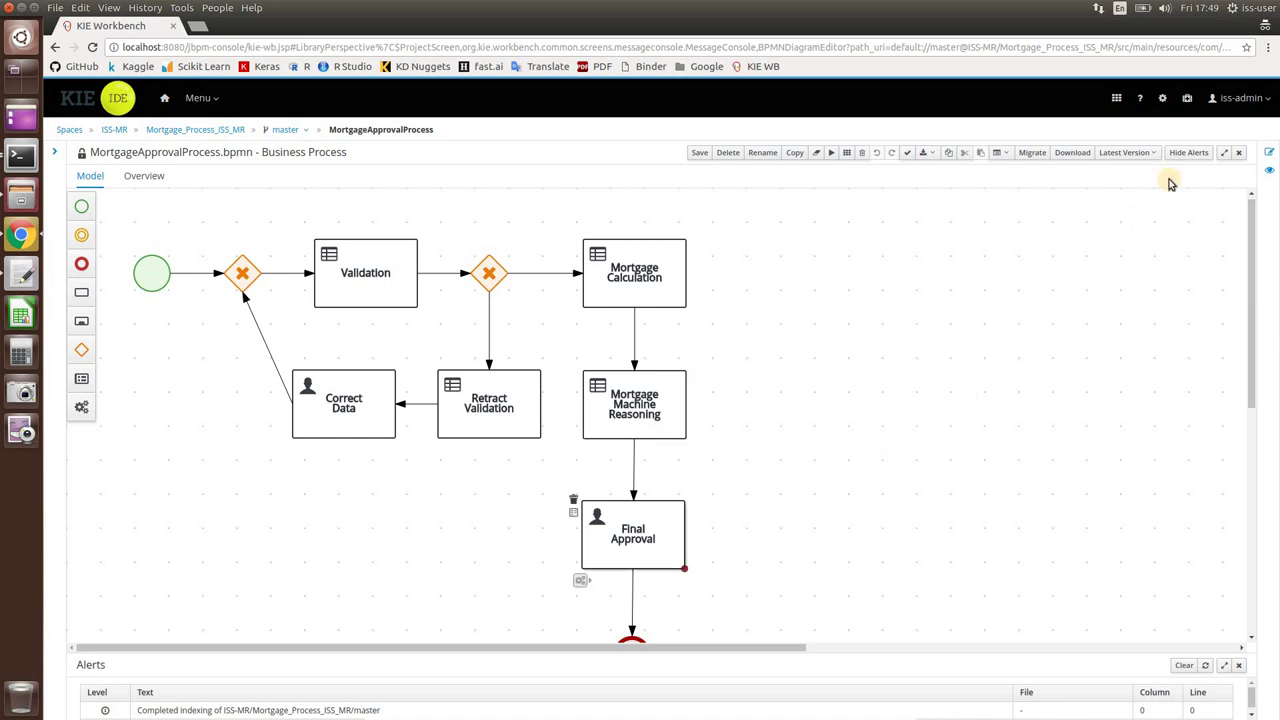
click(1269, 157)
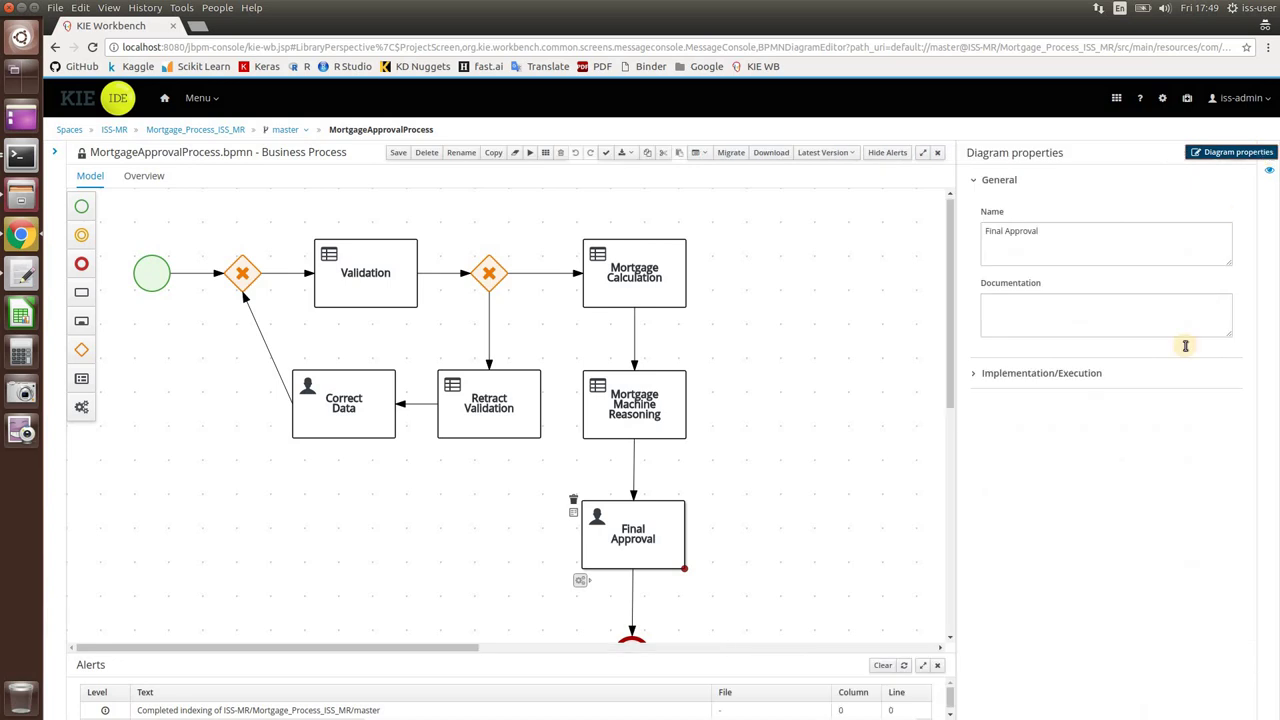
click(975, 376)
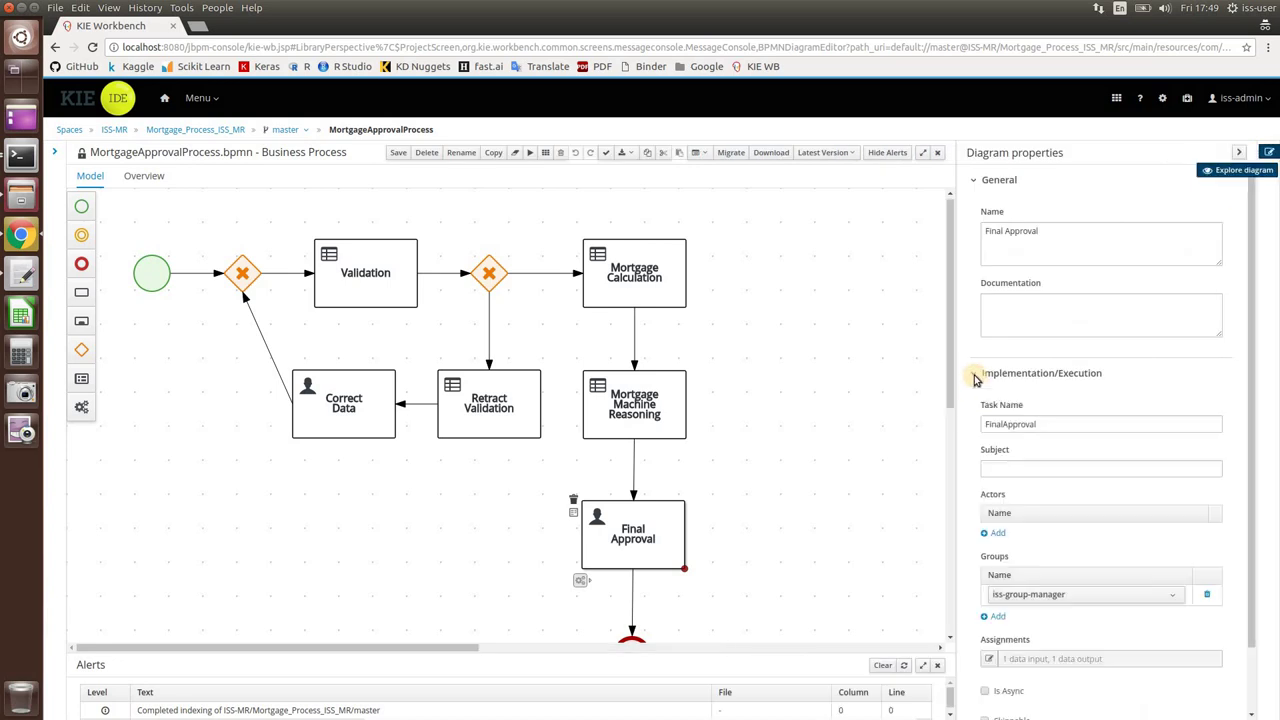
scroll(975, 472, down, 5)
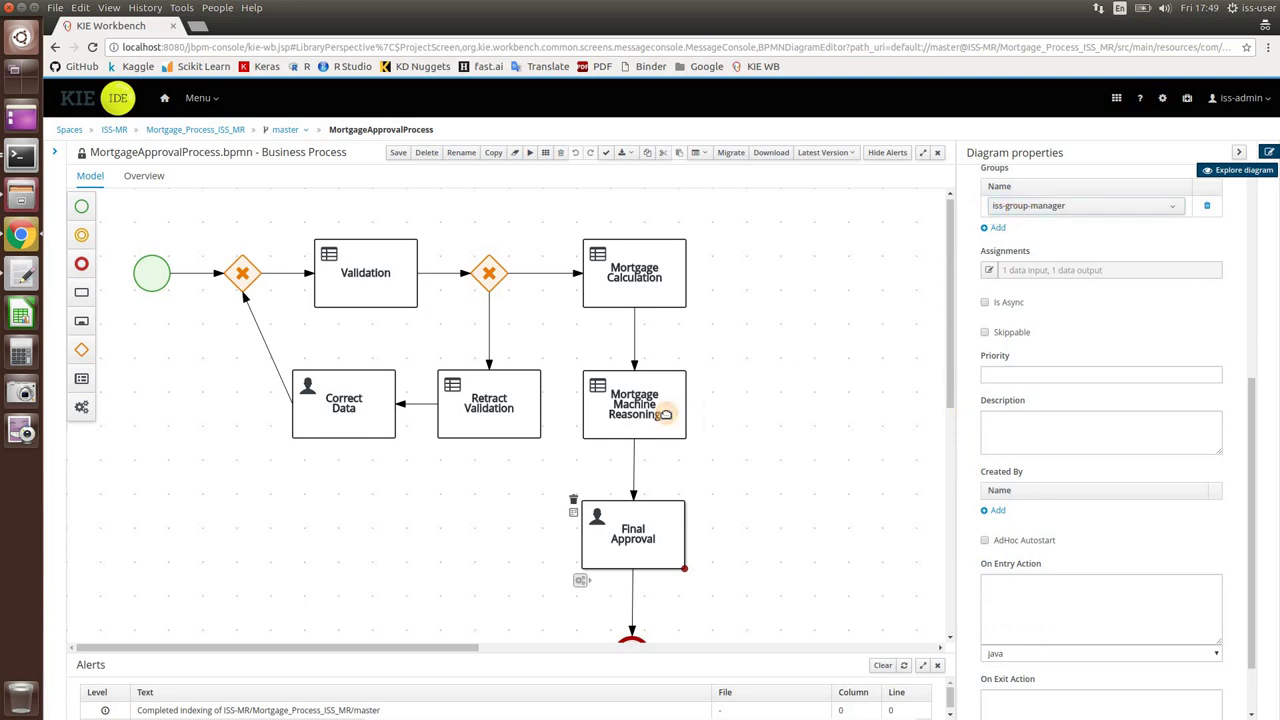
- Expand the Mortgage Machine Reasoning task's Data Assignments and Implementation/Execution settings
click(632, 432)
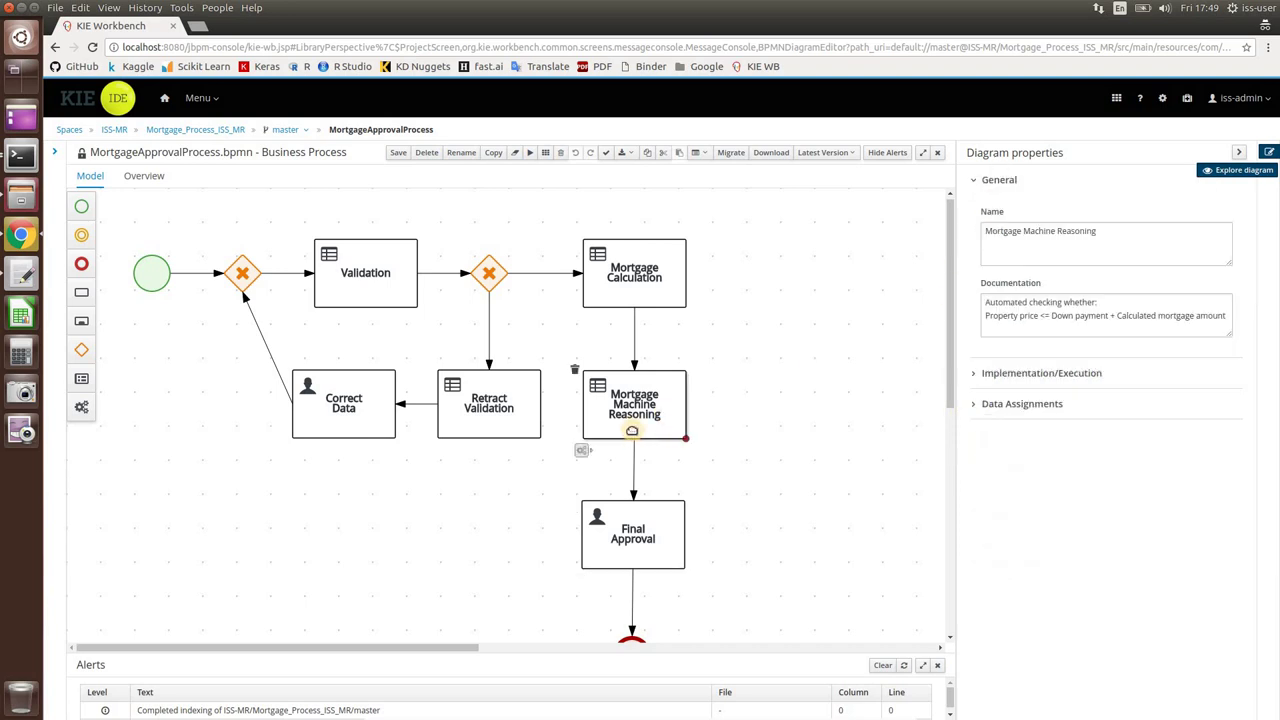
click(974, 403)
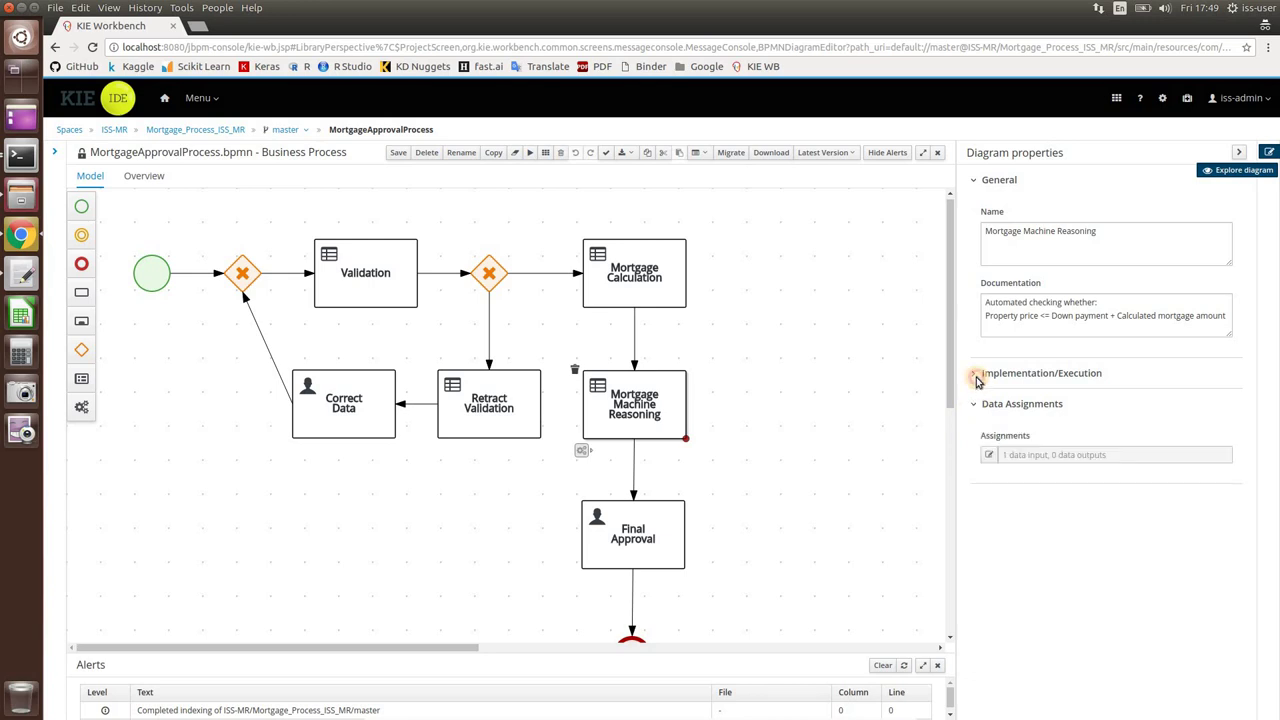
click(975, 377)
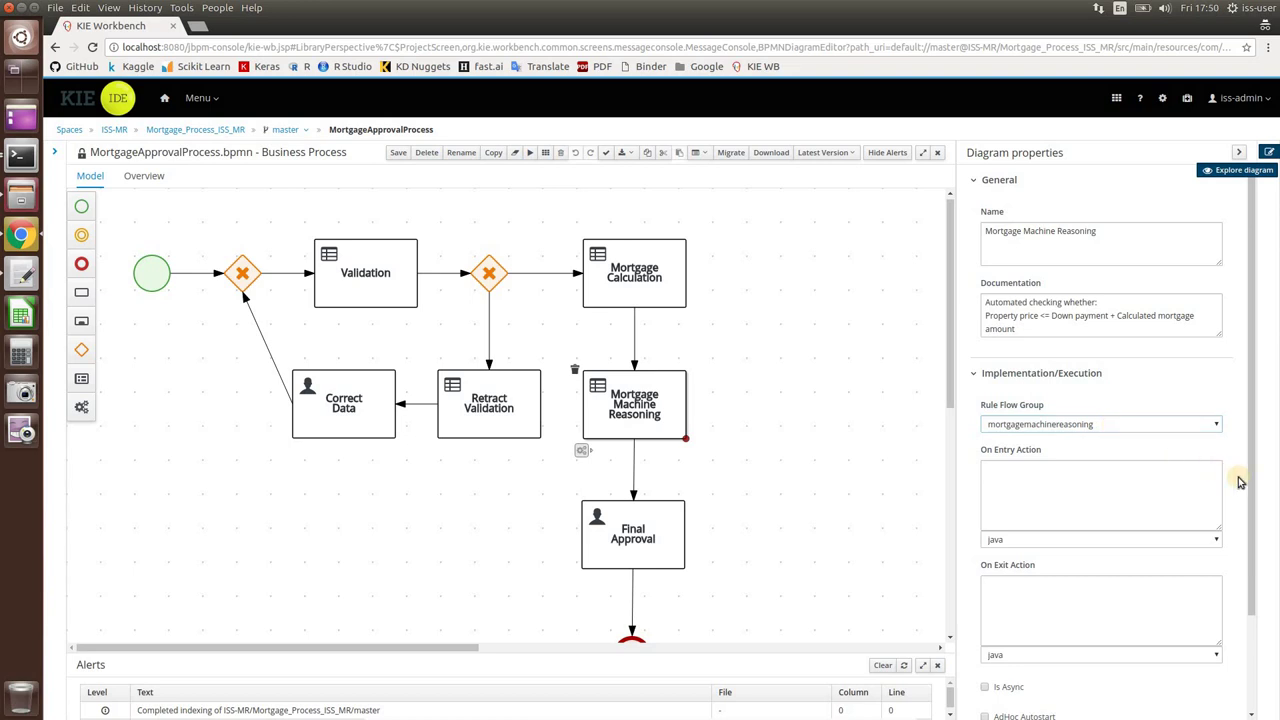
scroll(1240, 484, down, 2)
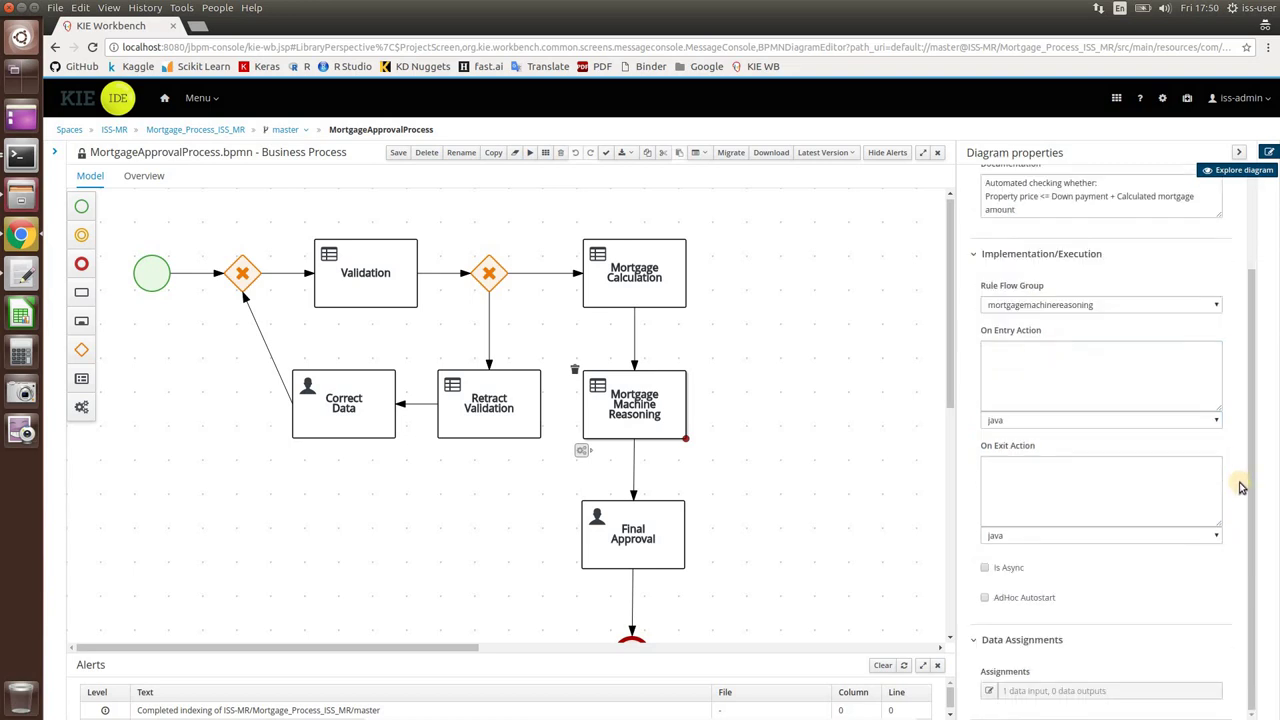
- Check the task's application input stays type Application, close Data I/O, and hide alerts
click(992, 692)
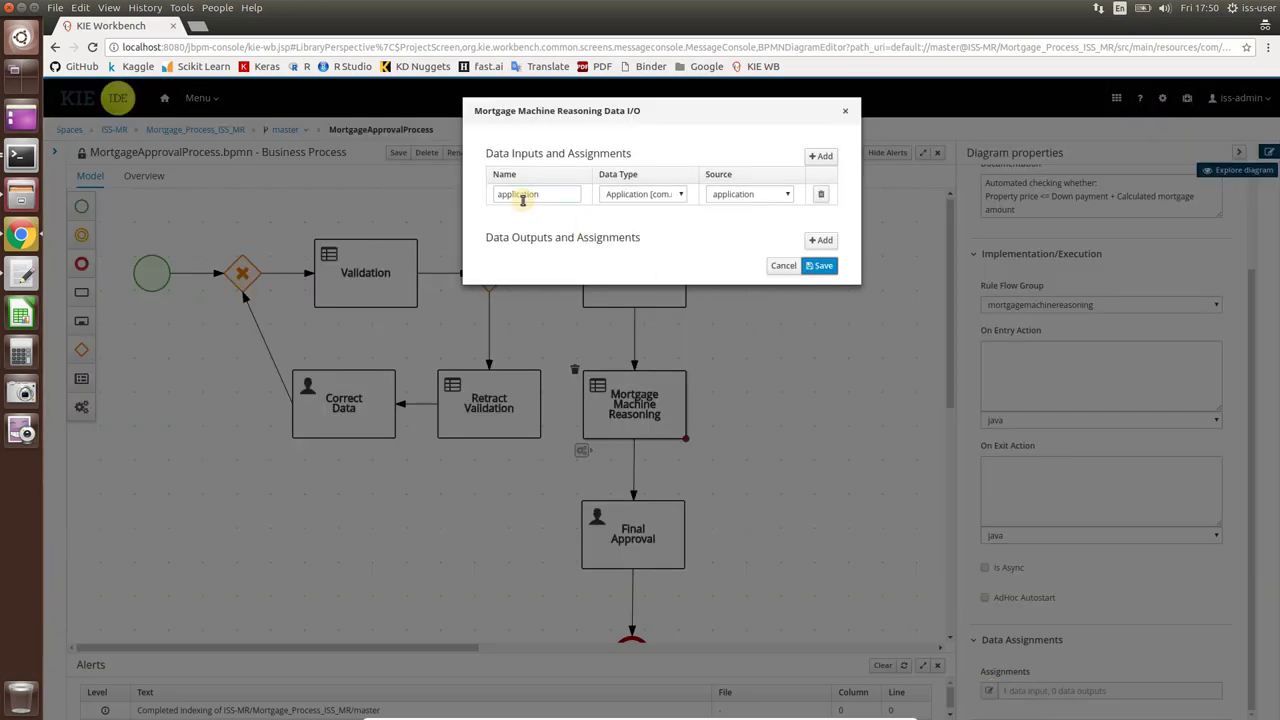
click(681, 195)
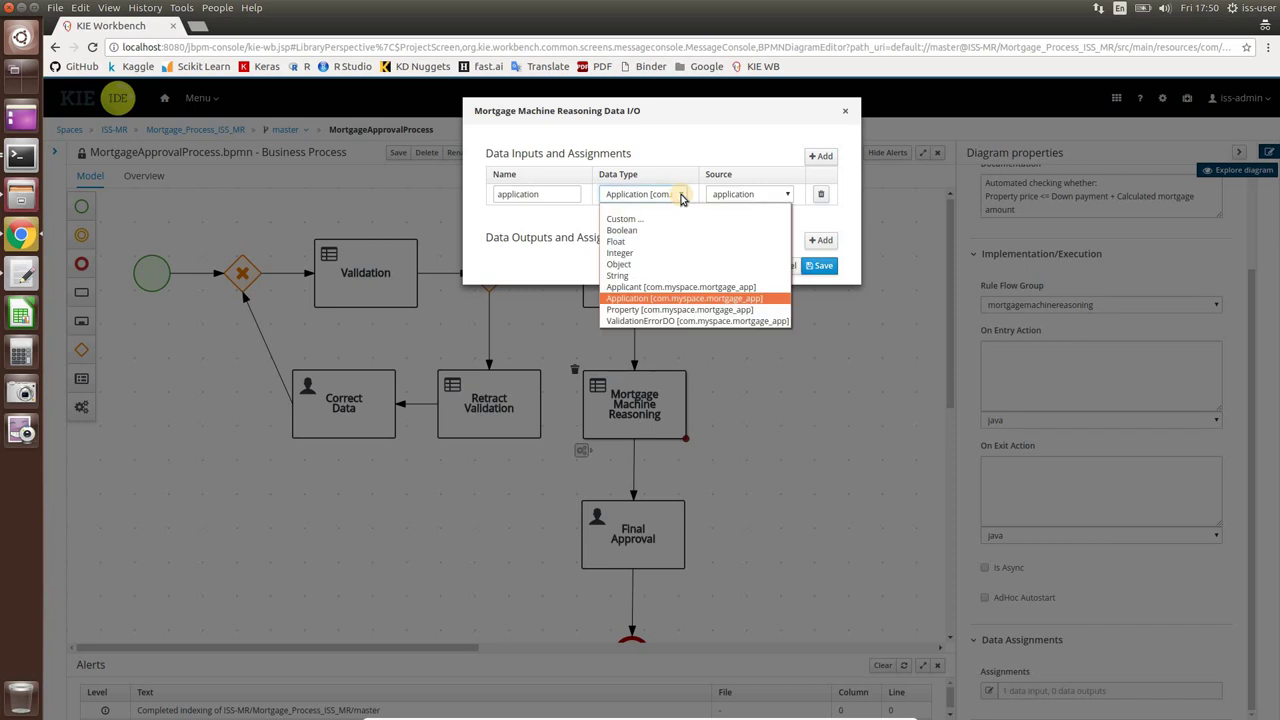
click(681, 197)
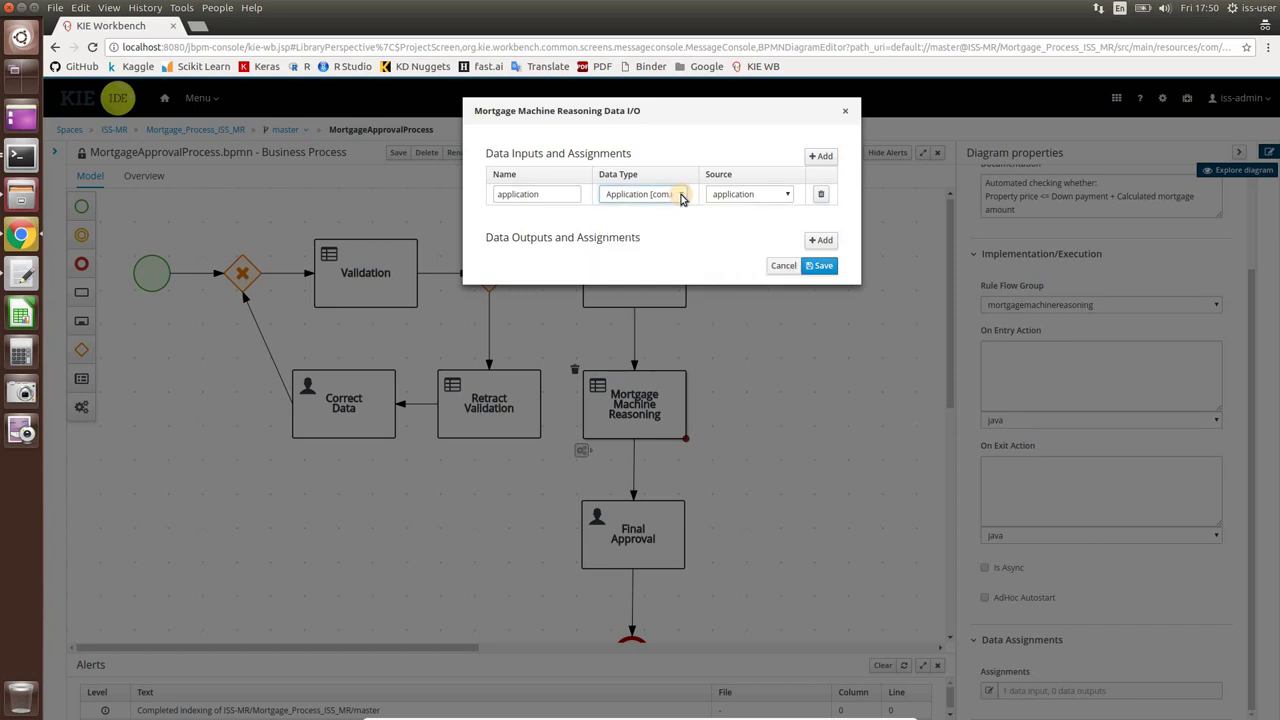
click(786, 265)
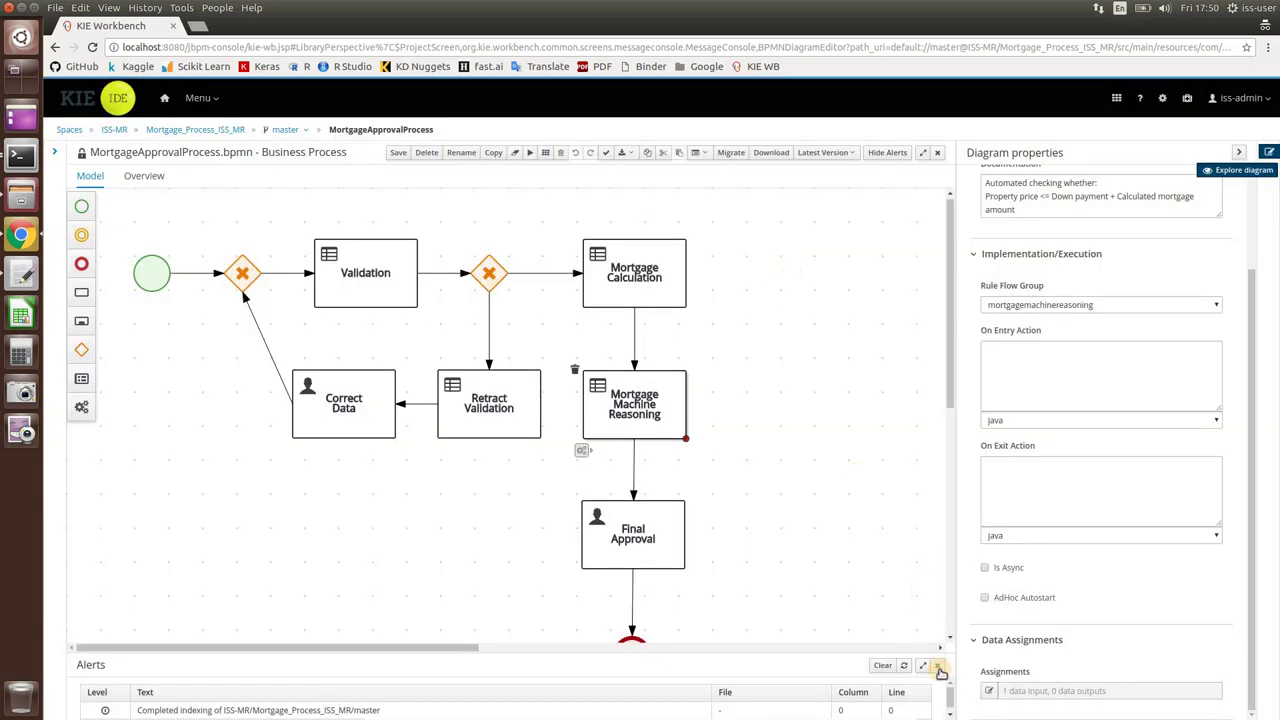
click(938, 666)
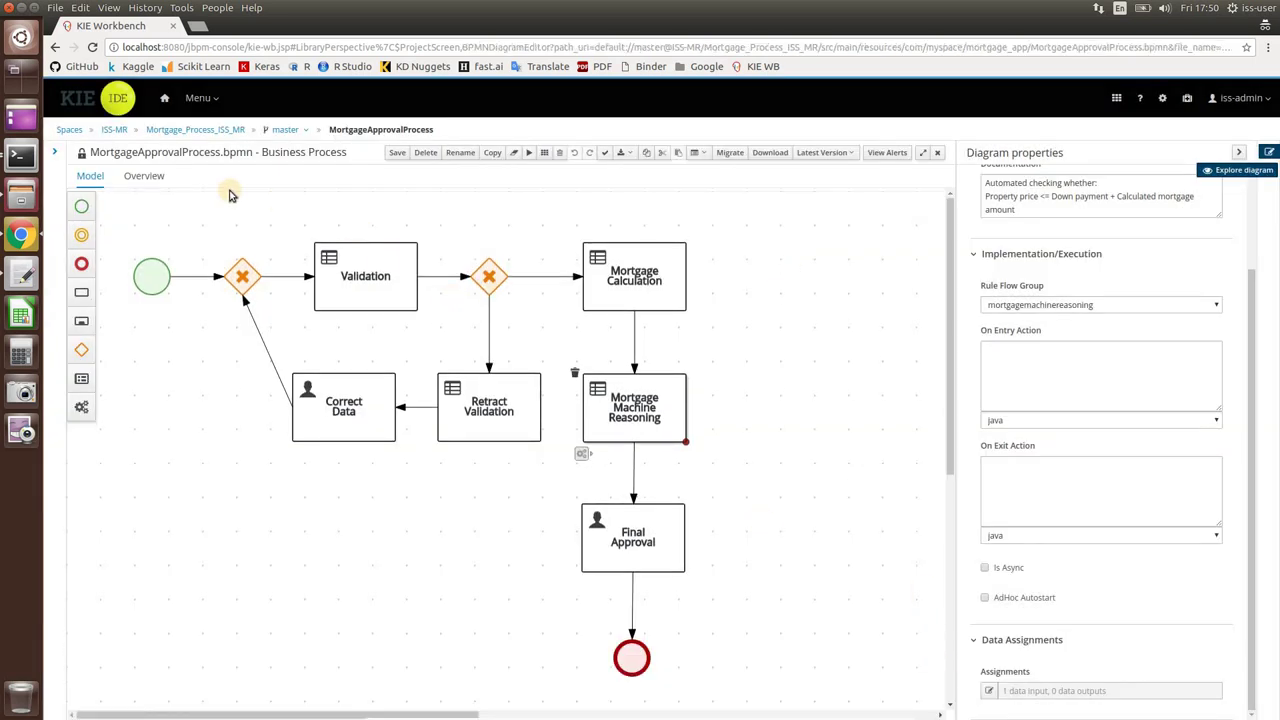
- Open the MortgageMachineReasoning guided rule from Guided Rules in the Project Explorer
click(58, 153)
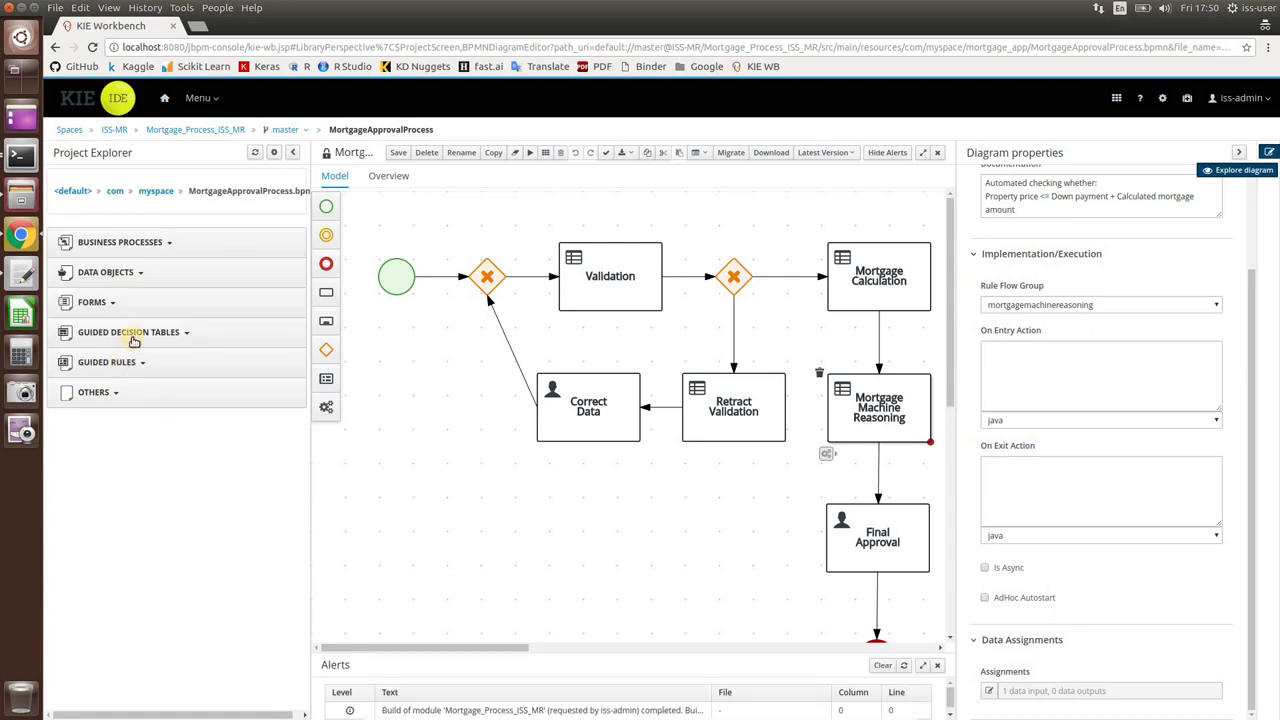
click(132, 334)
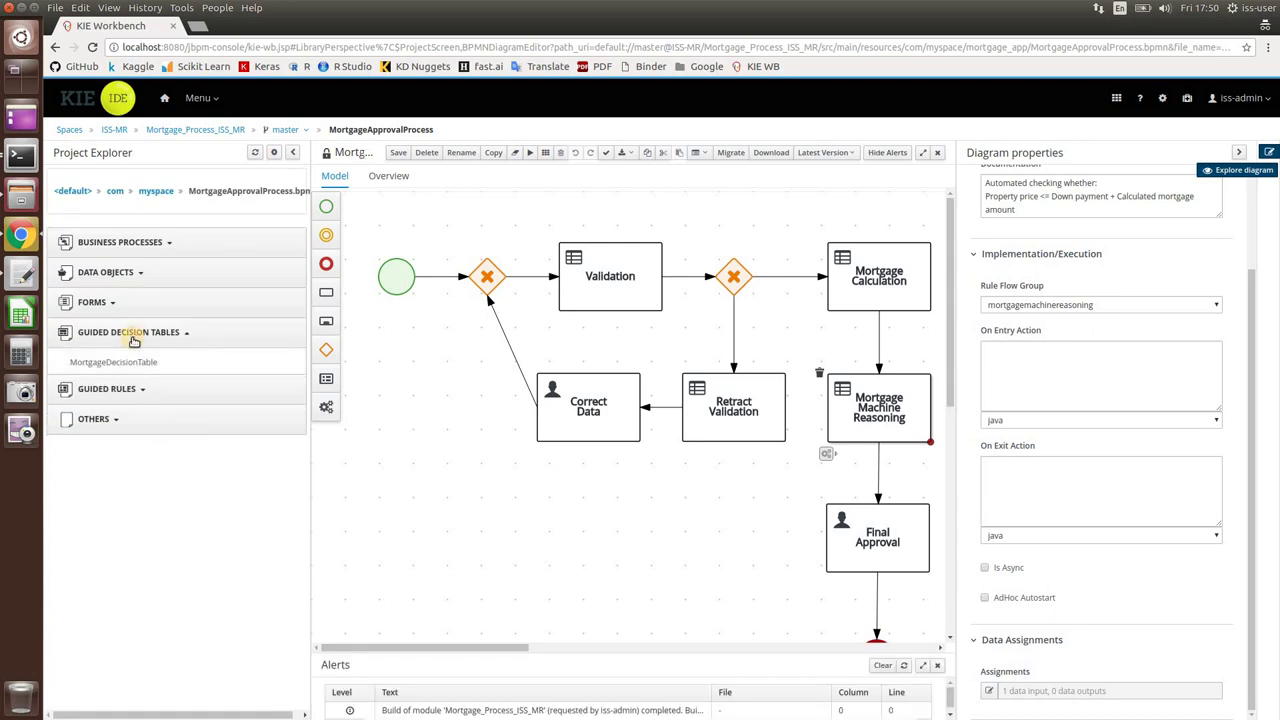
click(120, 391)
click(115, 423)
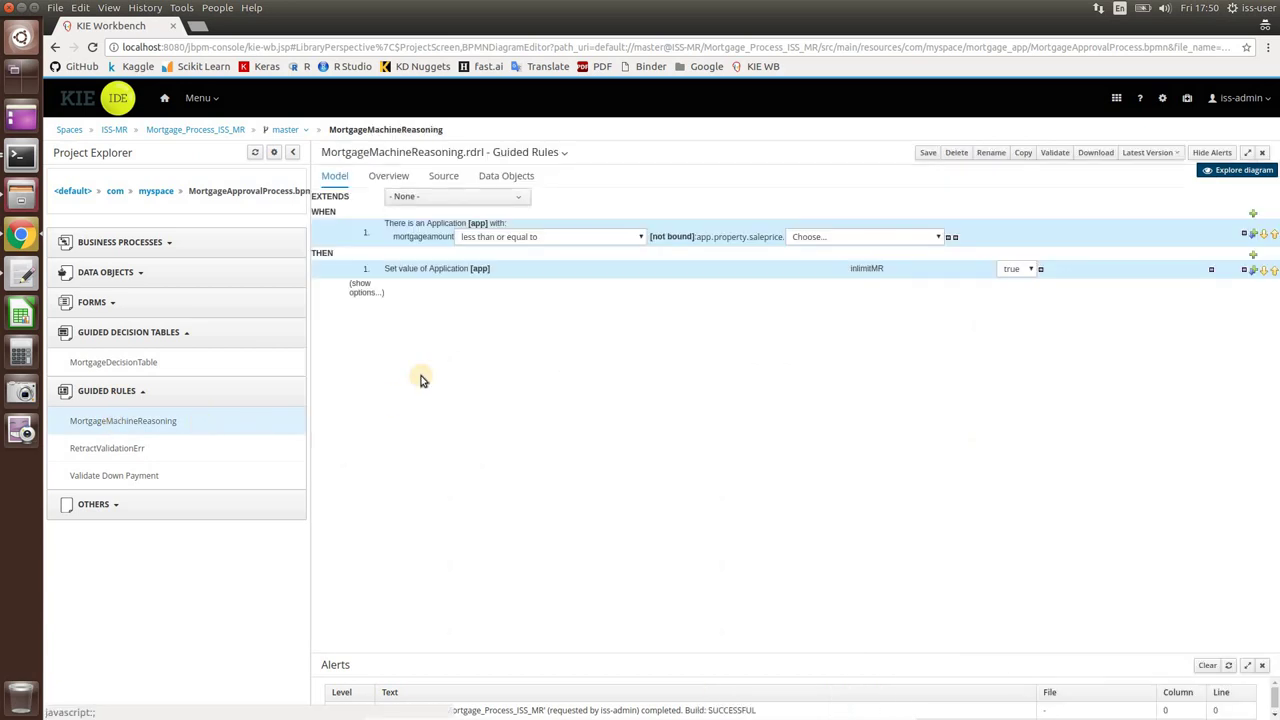
- Show the rule's attributes (dialect mvel, ruleflow-group mortgagemachinereasoning), check the Source, and return to Model
click(360, 292)
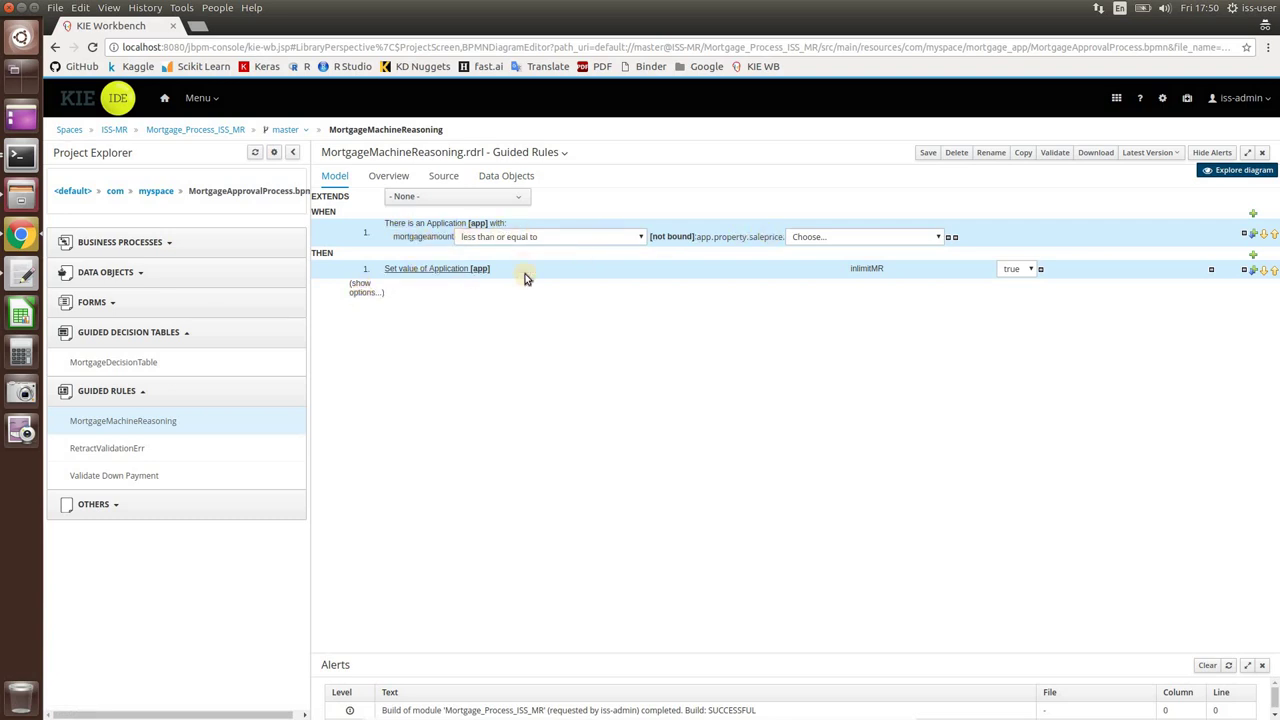
click(364, 292)
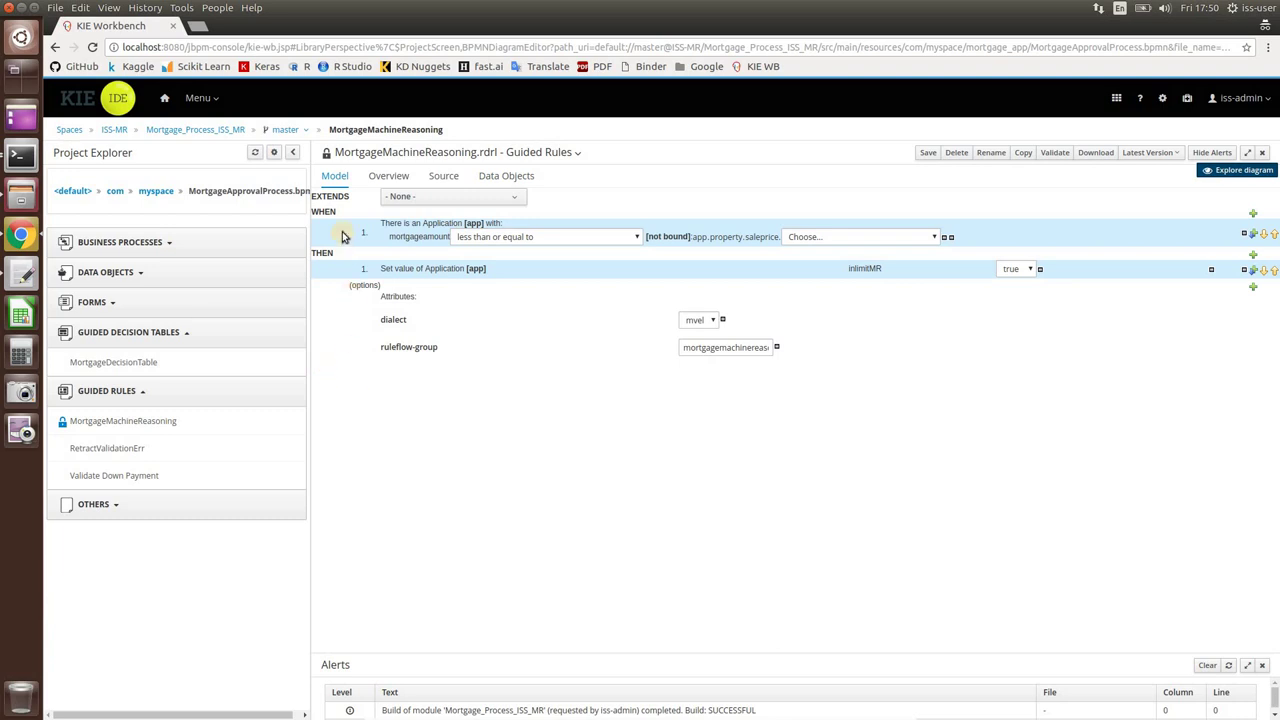
click(447, 176)
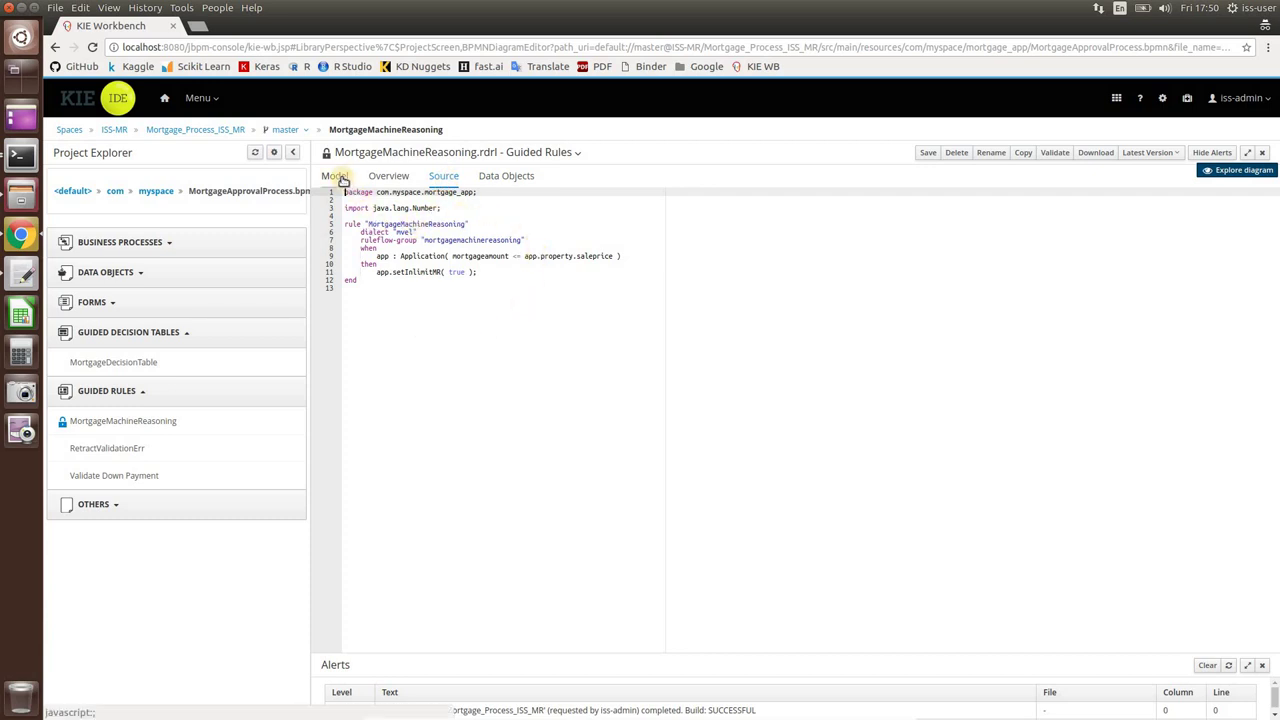
click(336, 177)
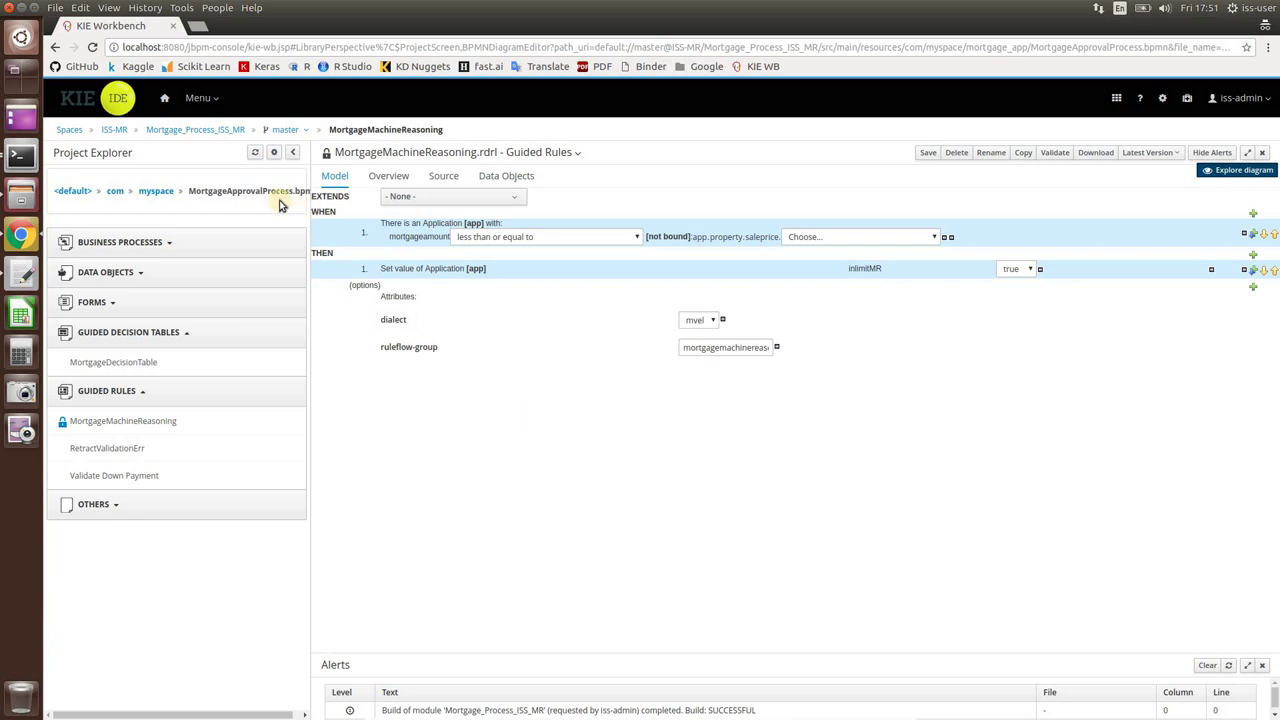
- Build and deploy Mortgage_Process_ISS_MR from its project asset list
click(212, 132)
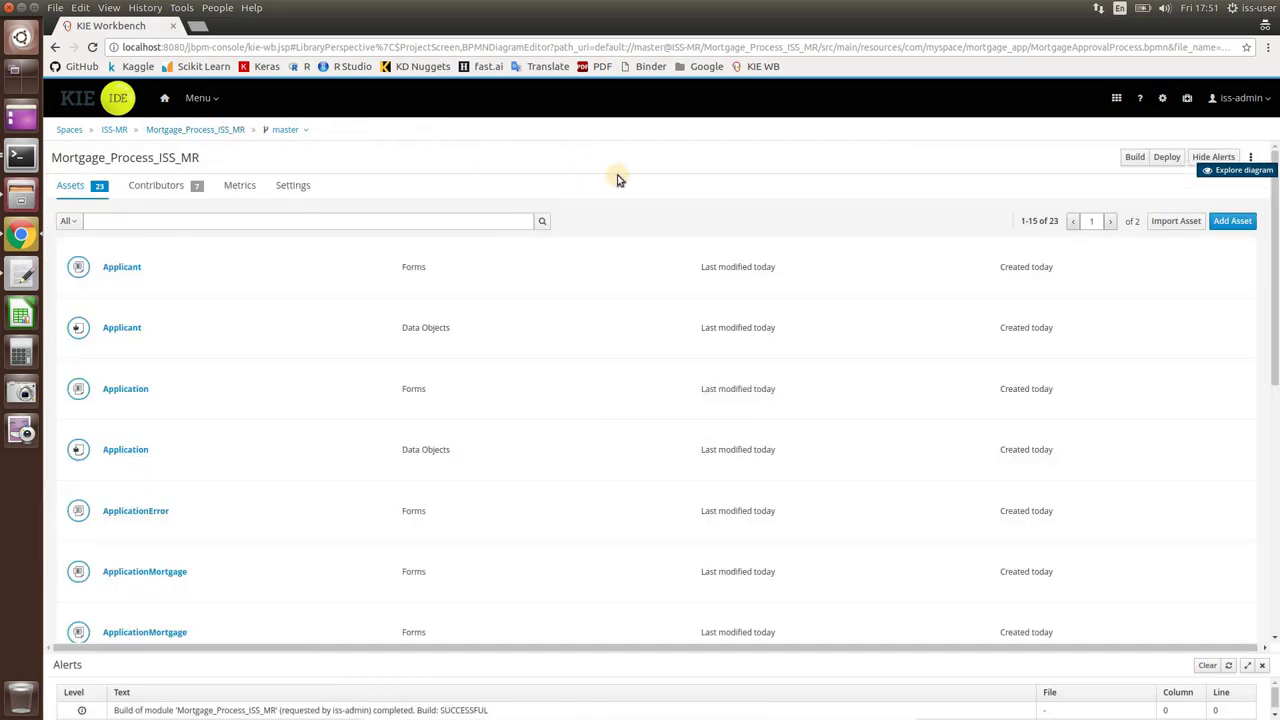
click(1166, 166)
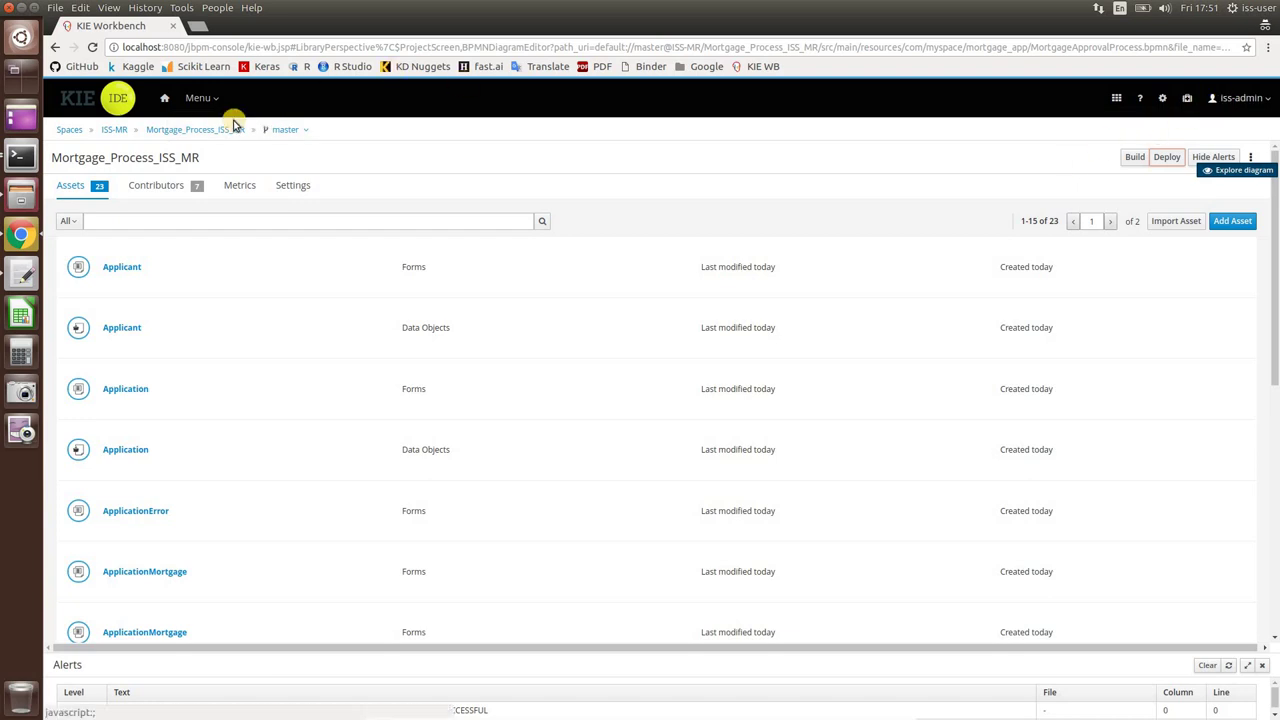
click(201, 97)
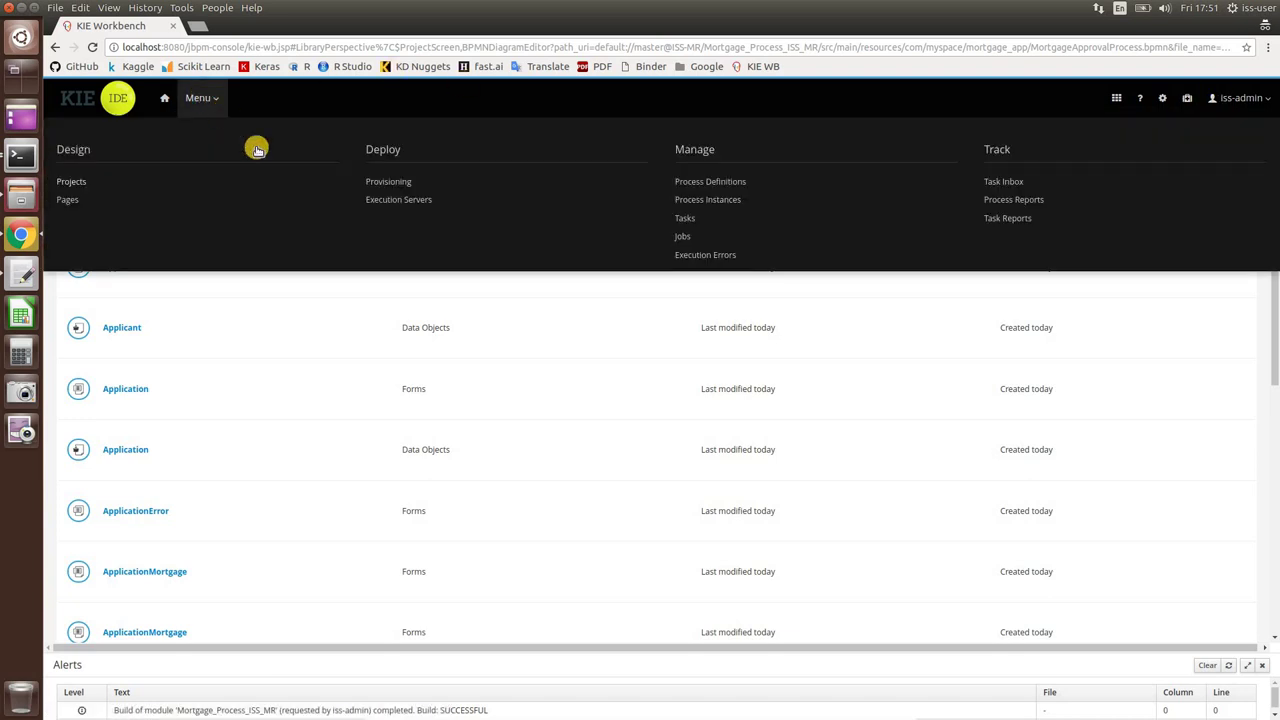
- Check on Execution Servers that the Mortgage_Process_ISS_MR_1.0.0-SNAPSHOT container runs on sample-server
click(388, 204)
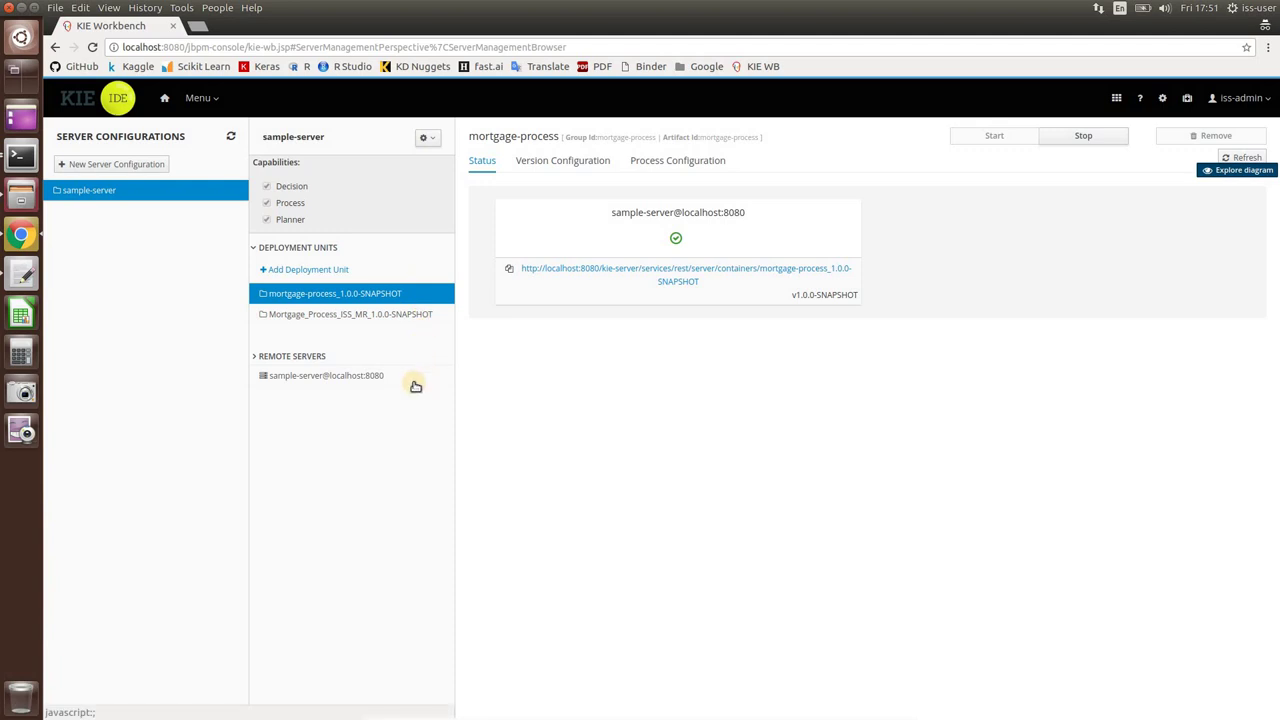
click(343, 316)
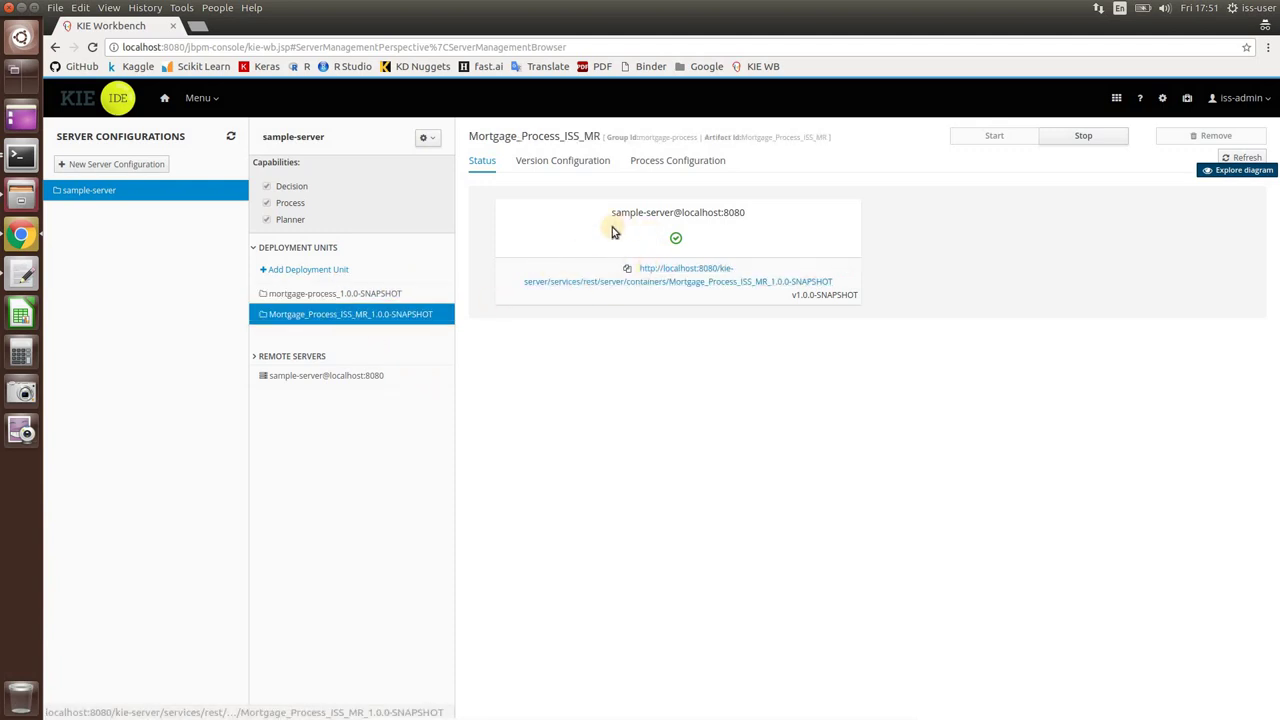
click(285, 295)
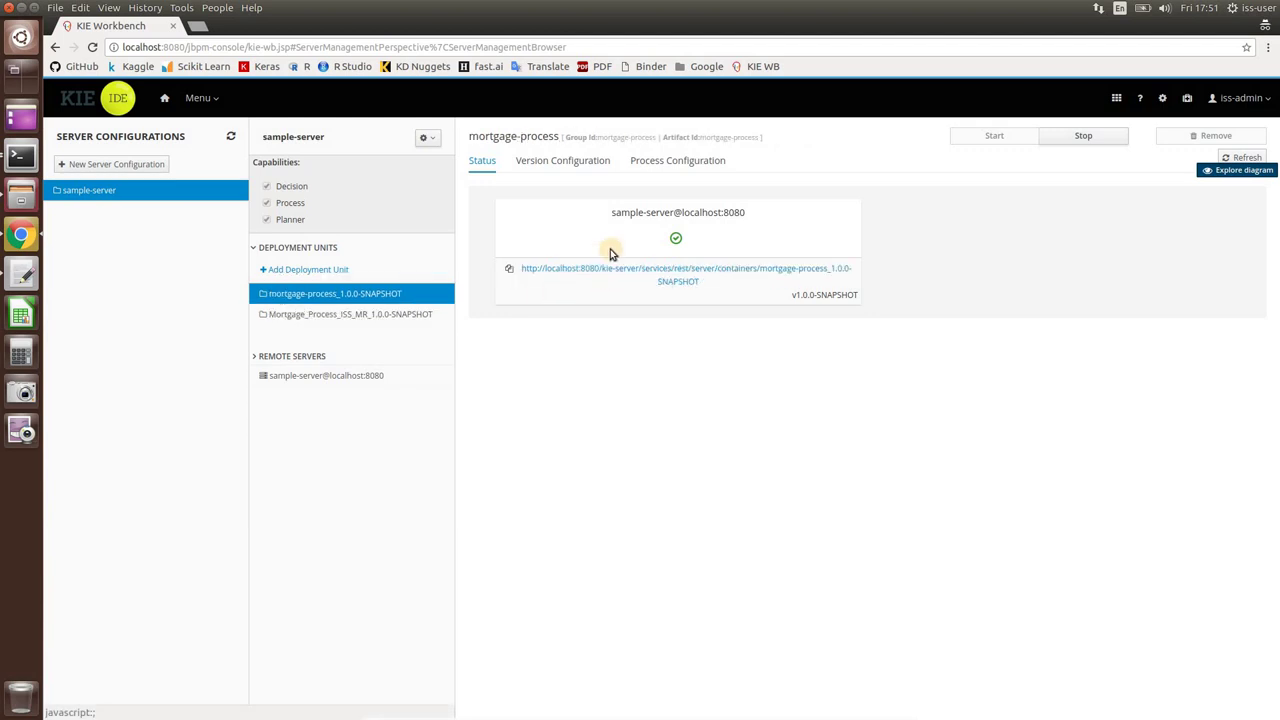
click(366, 316)
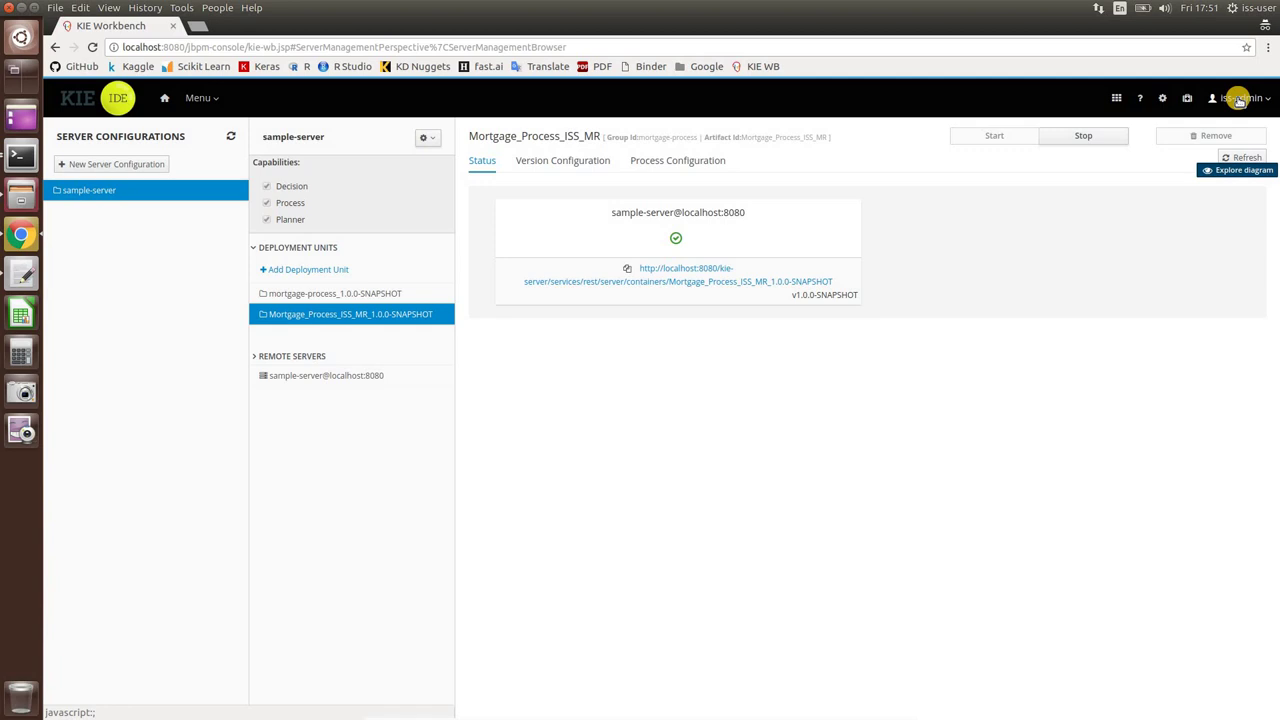
- Log out of the administrator account and sign back in as iss-sam
click(1238, 100)
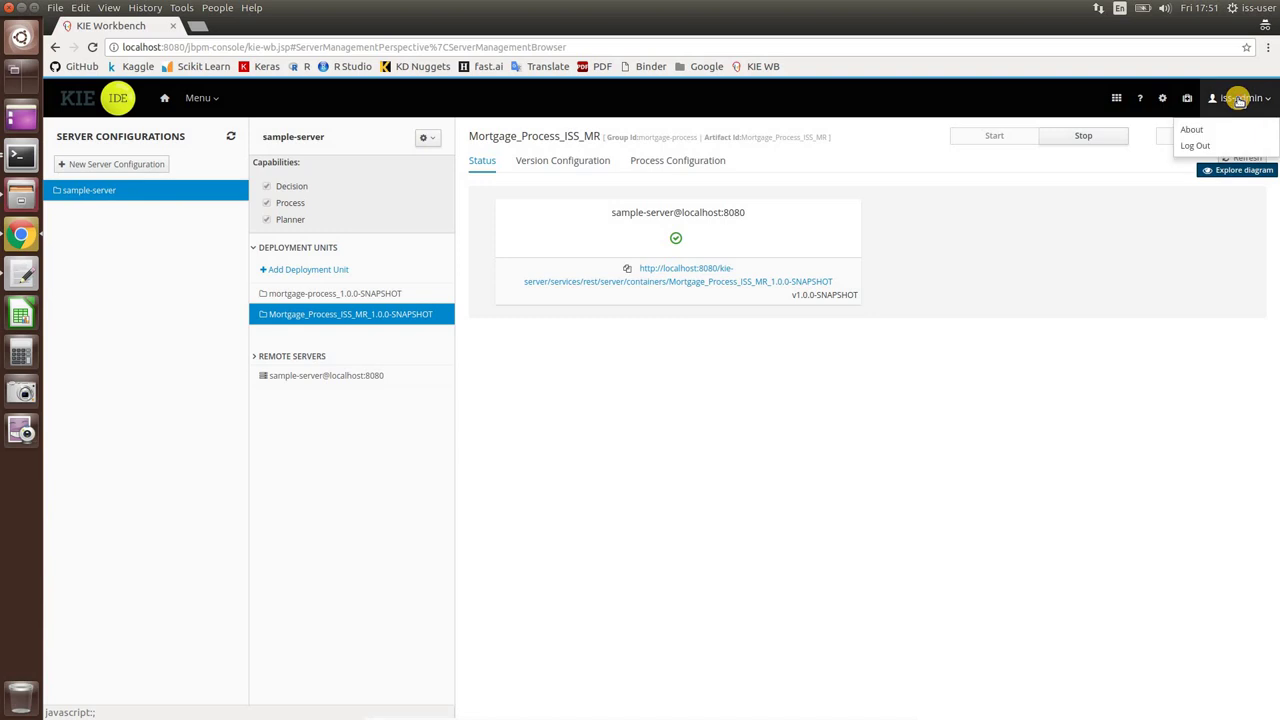
click(1190, 146)
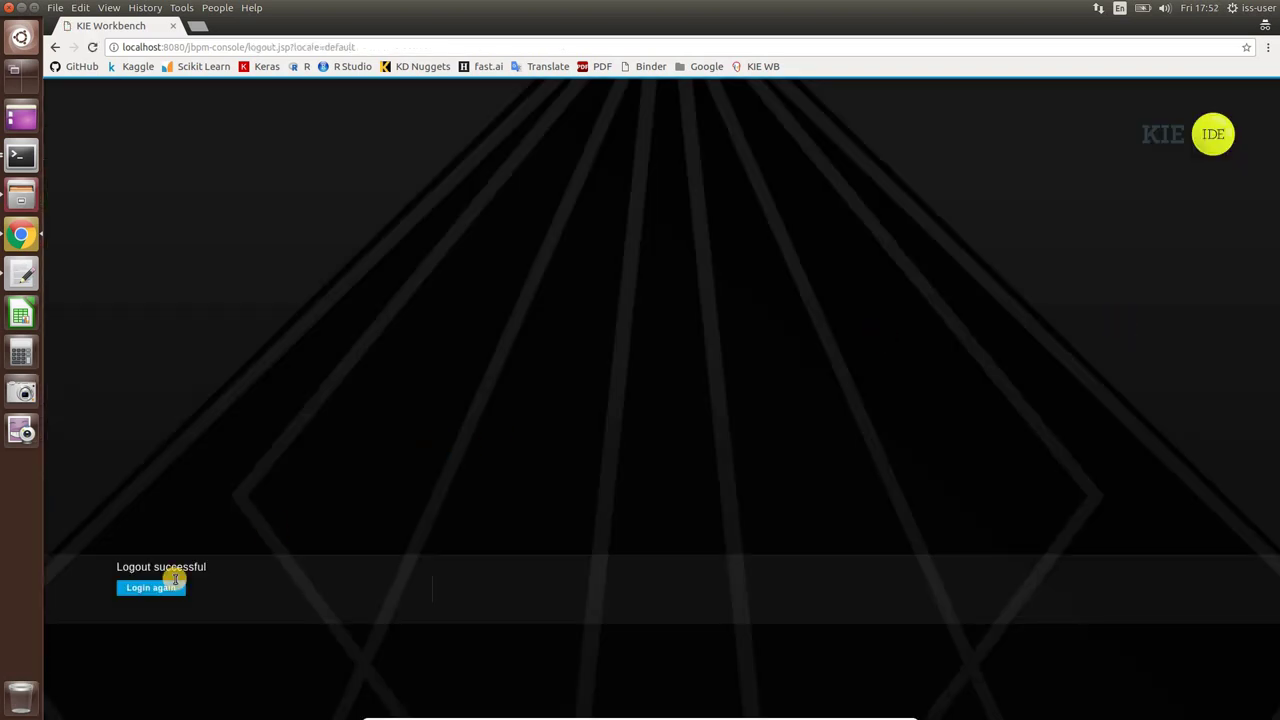
click(134, 588)
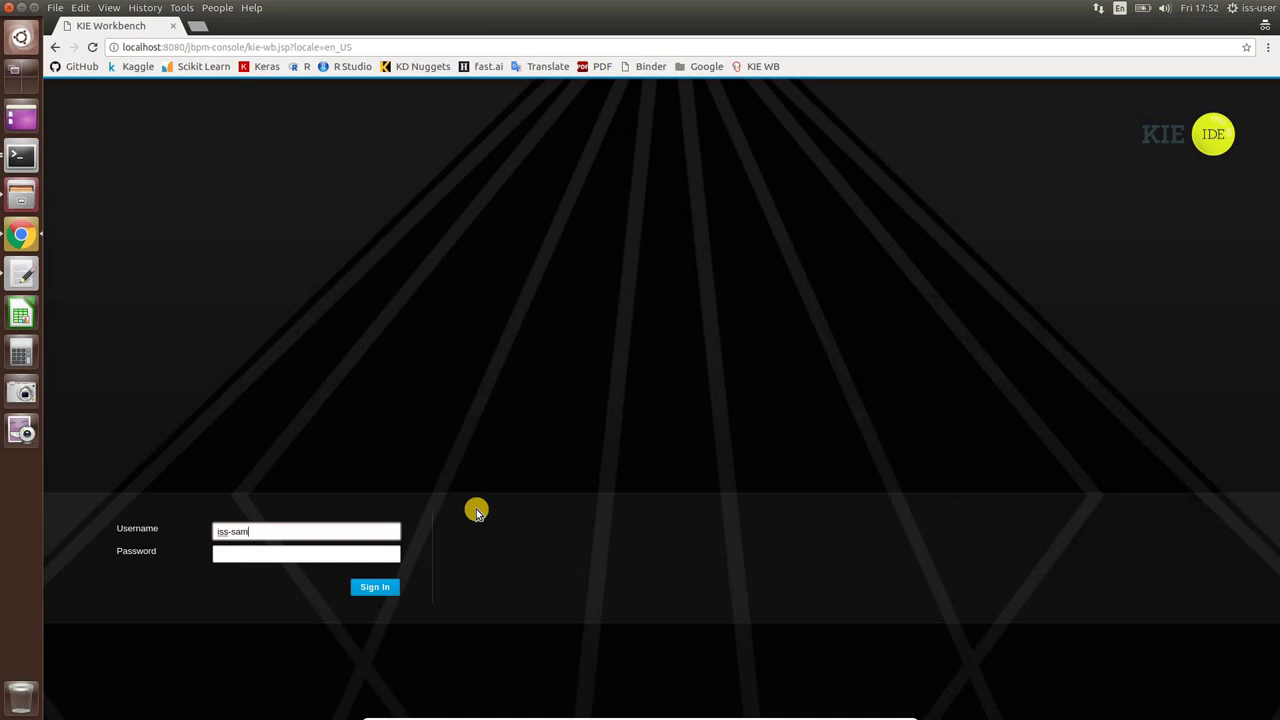
text(iss-sam)
key(Tab)
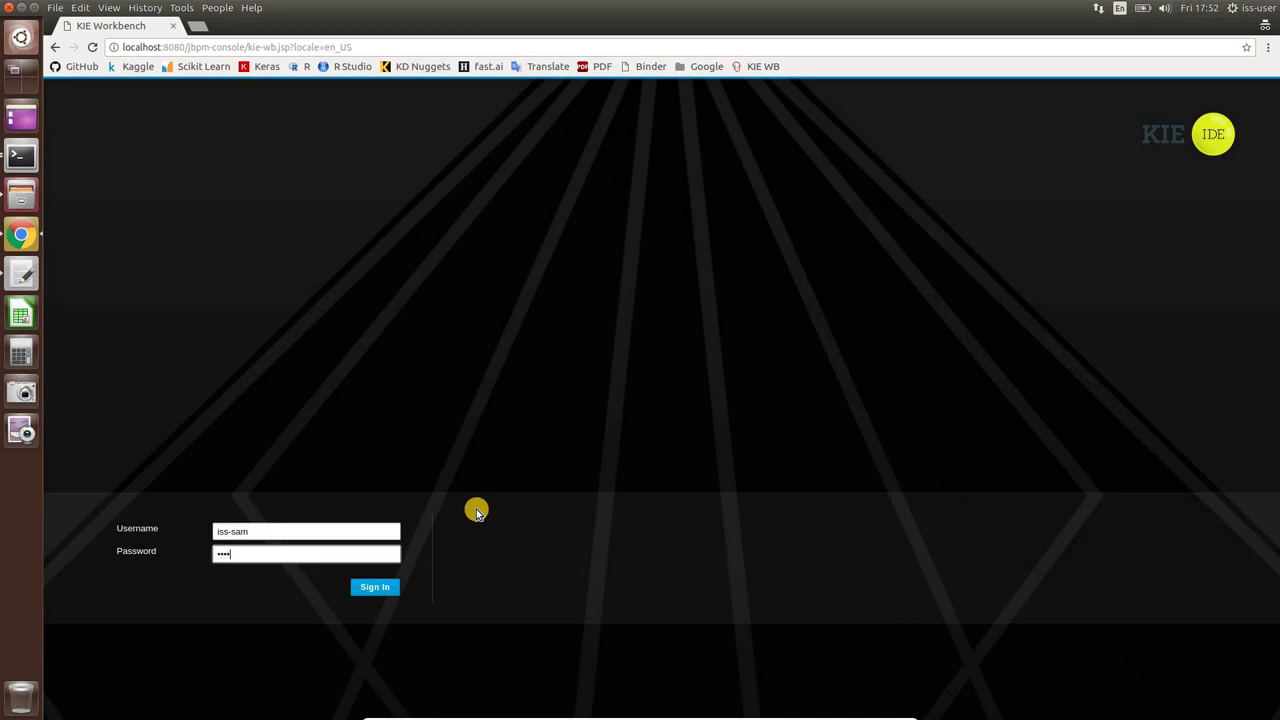
key(Return)
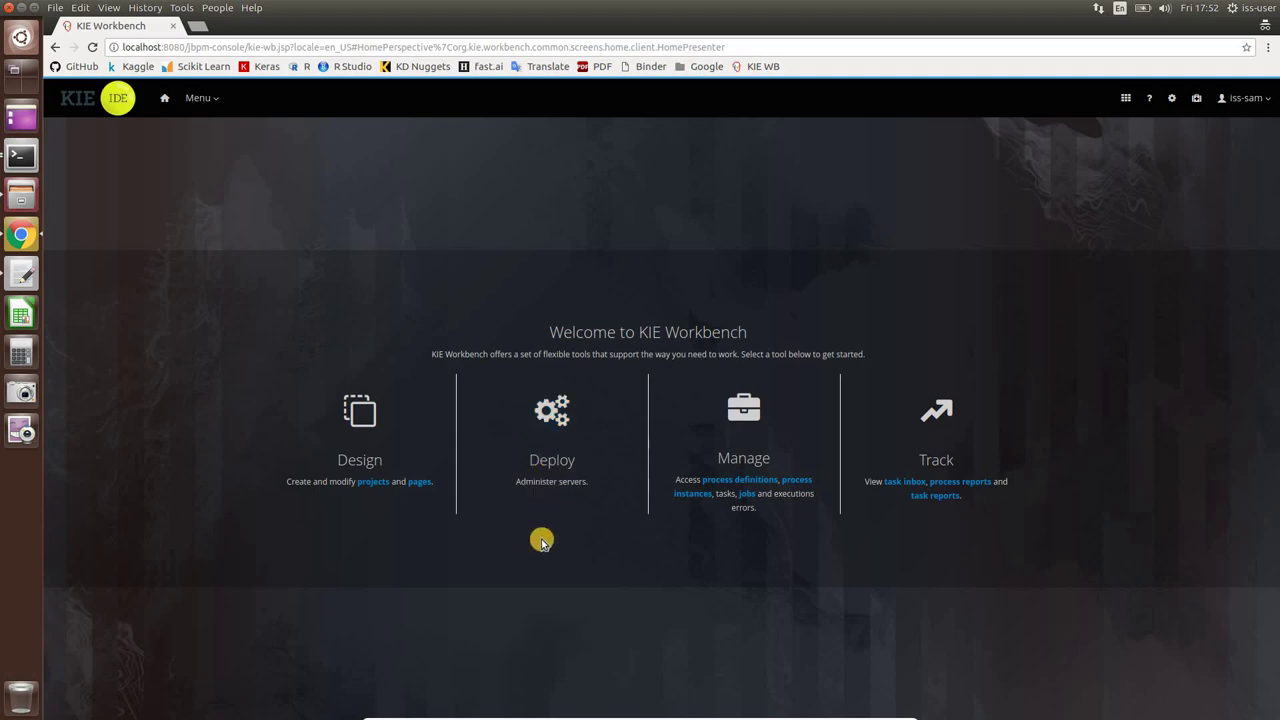
- Start a new MortgageApprovalProcess instance from the ISS_MR deployment and view its form full screen
click(684, 500)
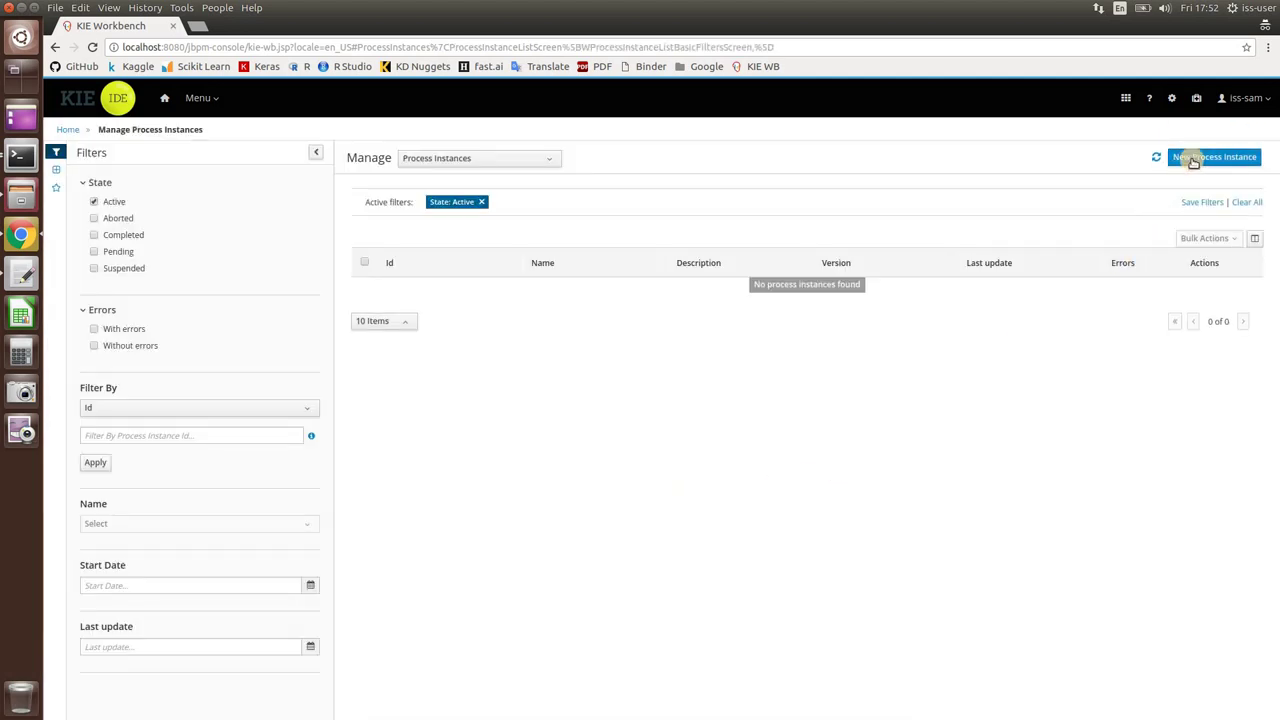
click(1193, 161)
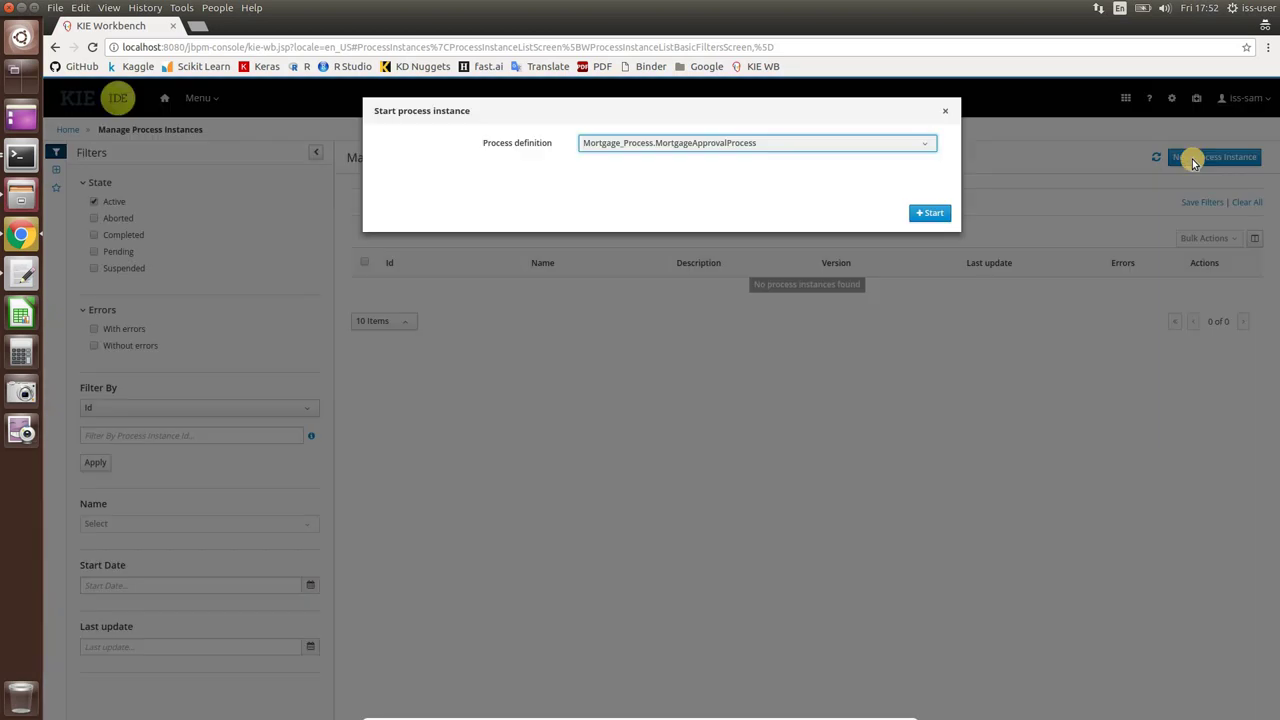
click(930, 146)
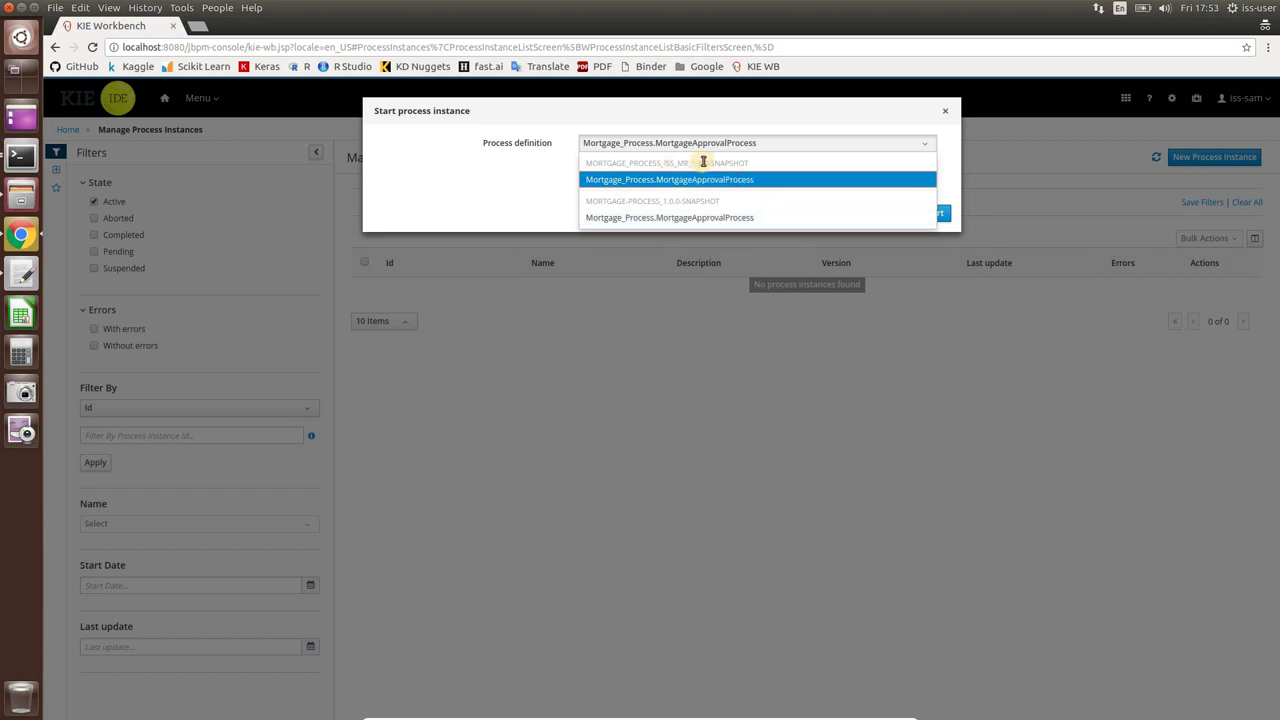
click(766, 181)
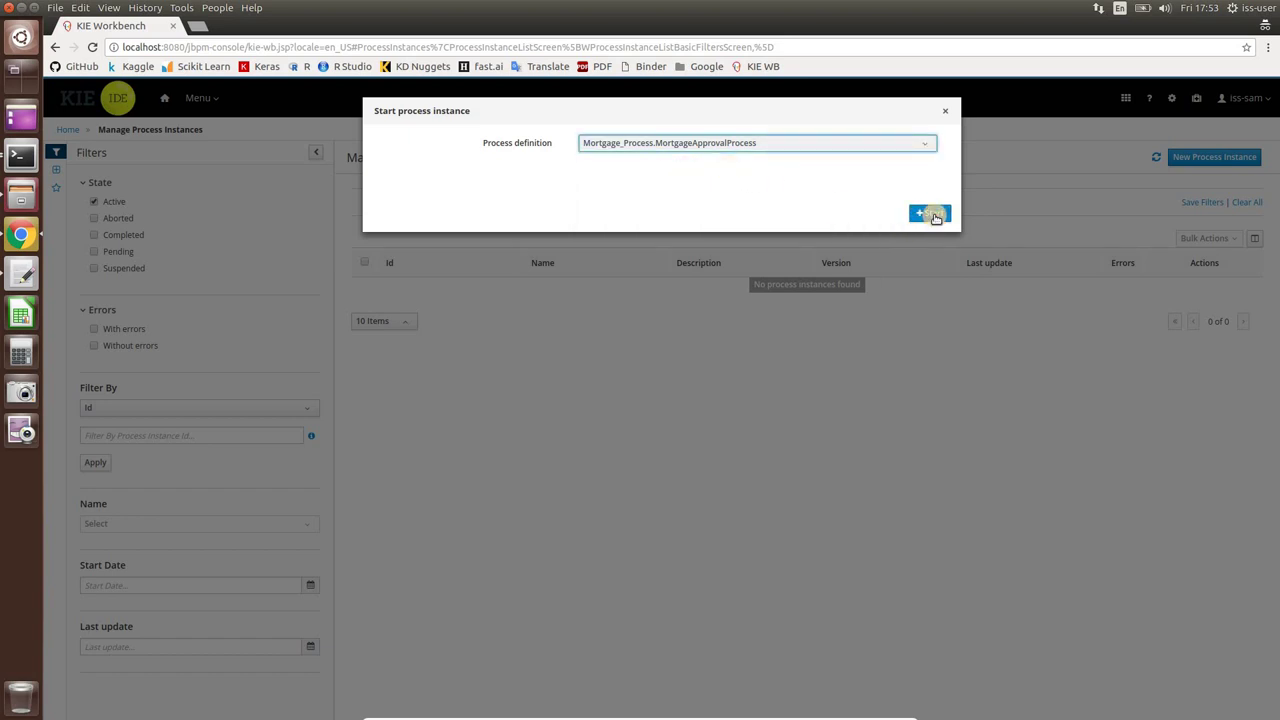
click(935, 213)
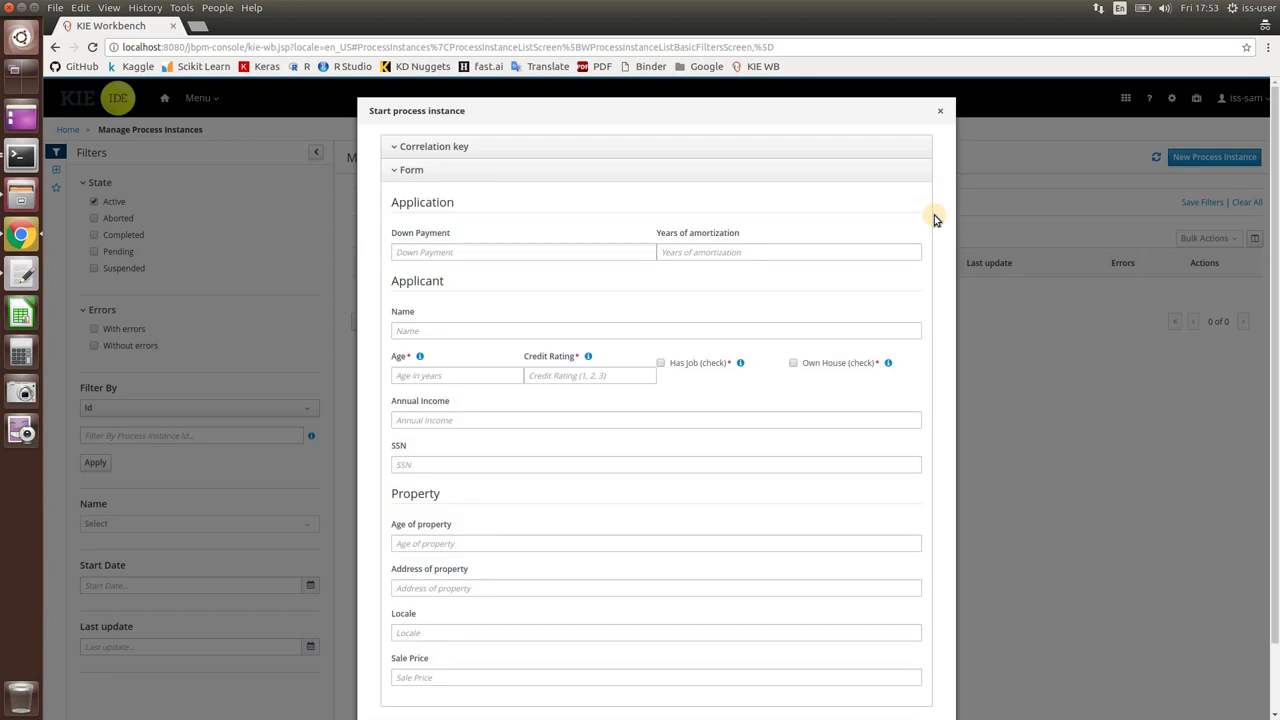
scroll(923, 237, down, 2)
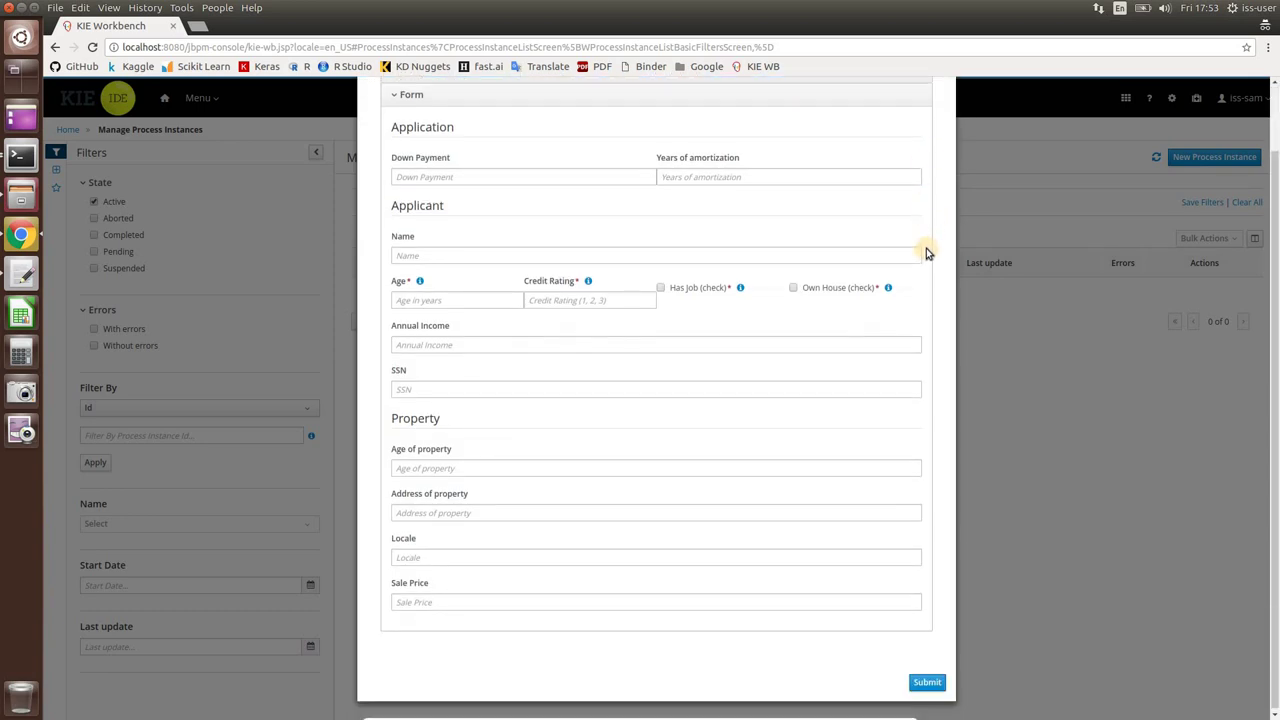
scroll(926, 253, up, 2)
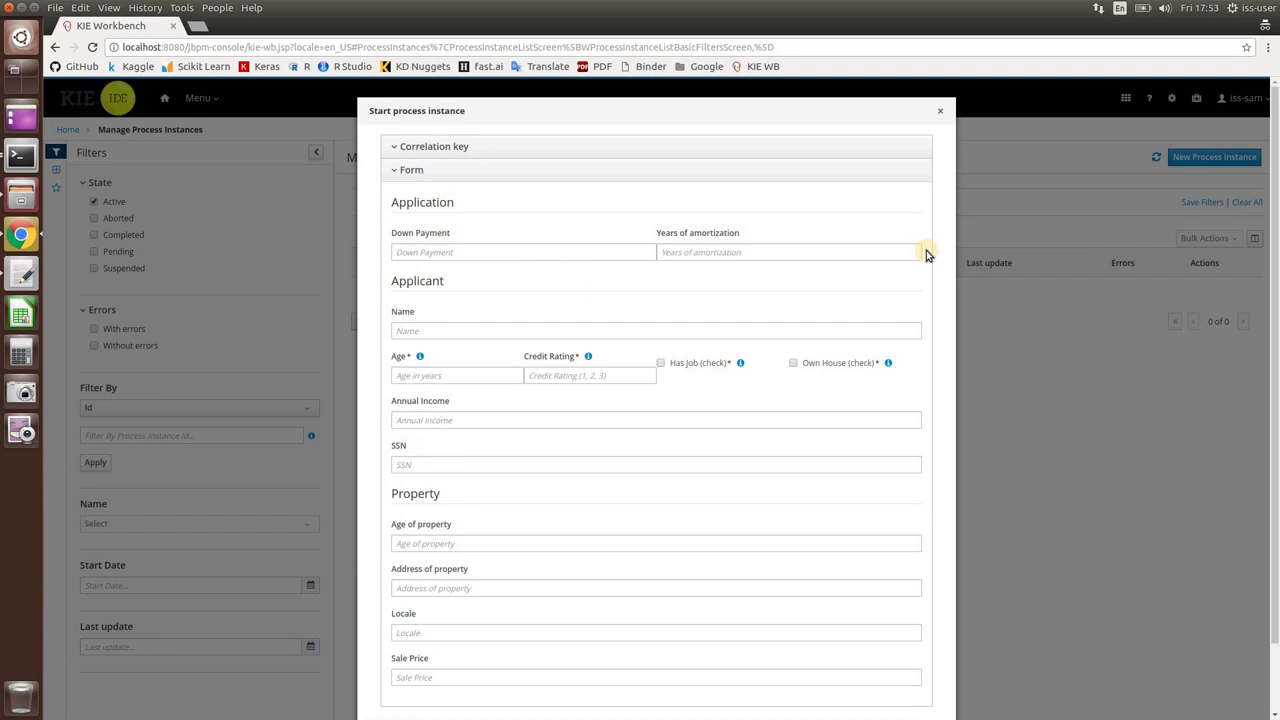
key(F11)
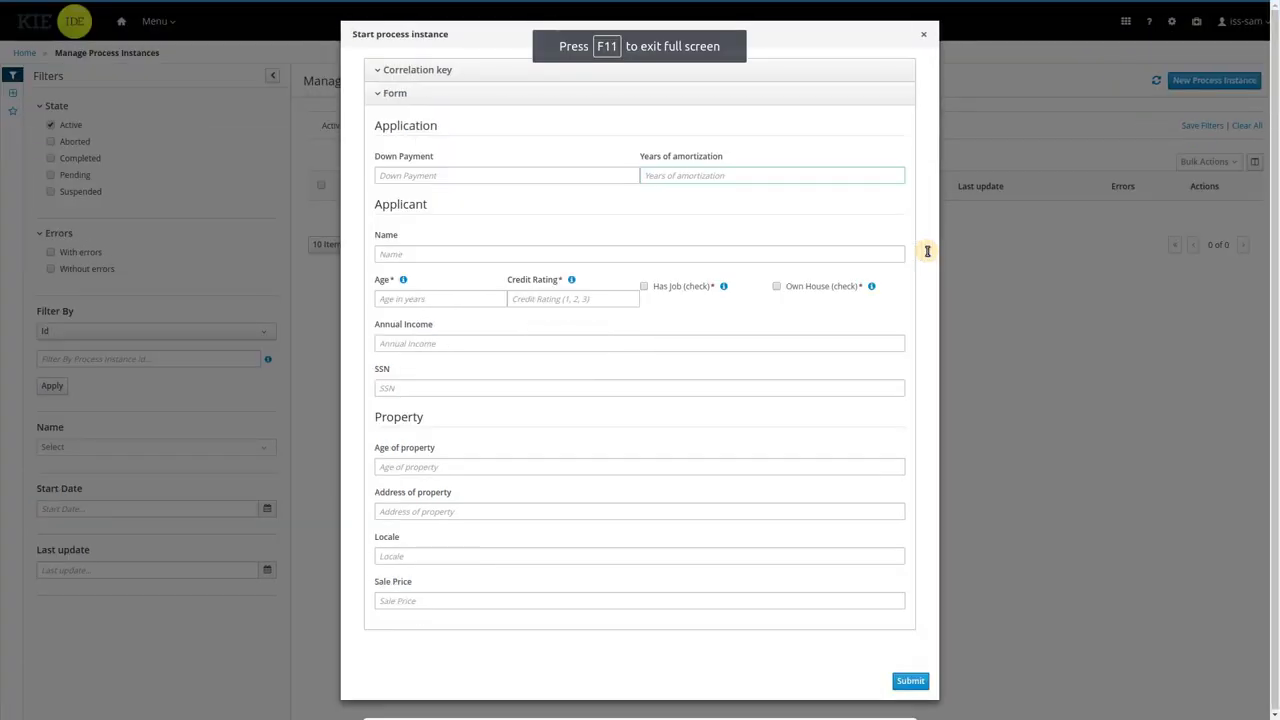
- Enter a down payment of 50000, 20 years of amortization, and the applicant's name
click(531, 172)
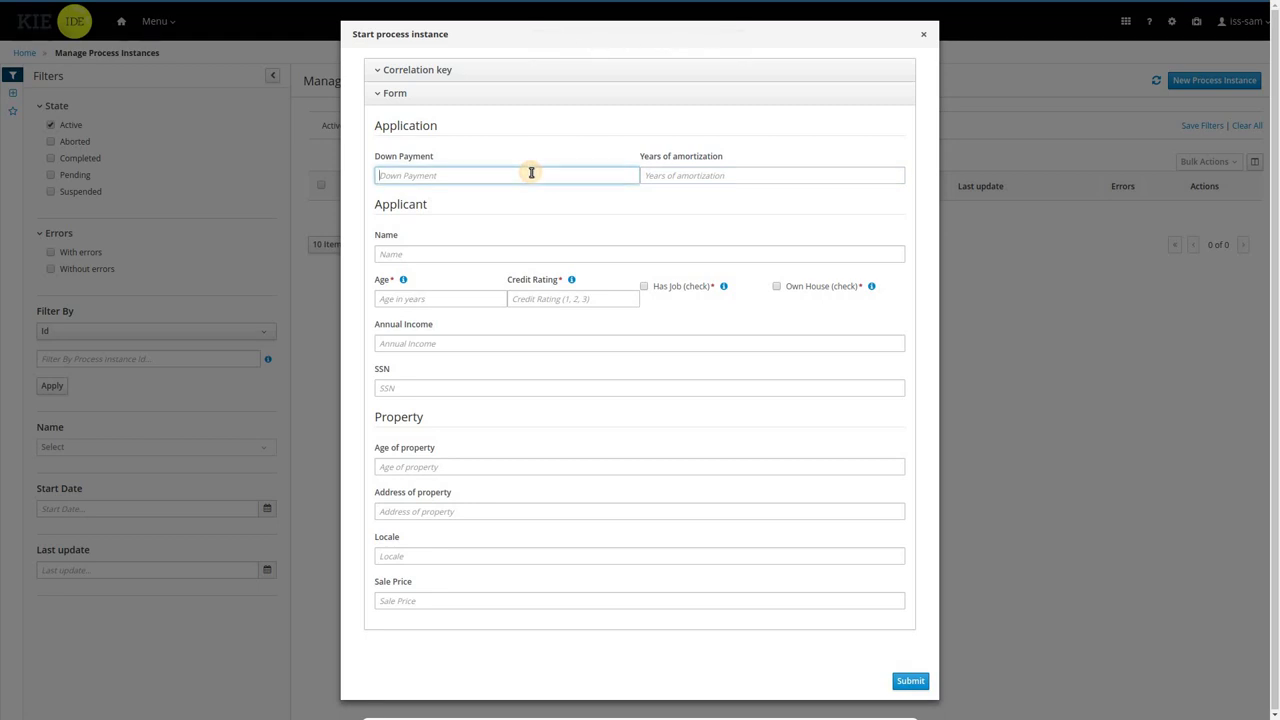
text(50000)
key(Tab)
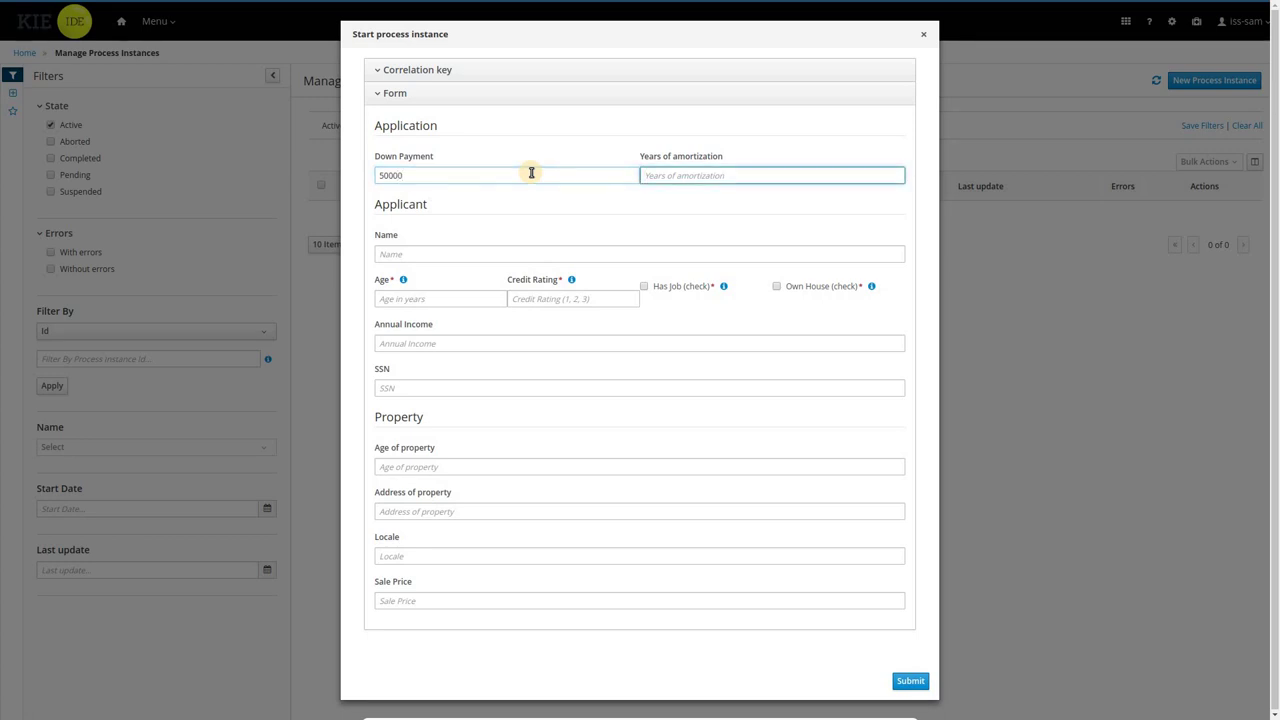
text(20)
key(Tab)
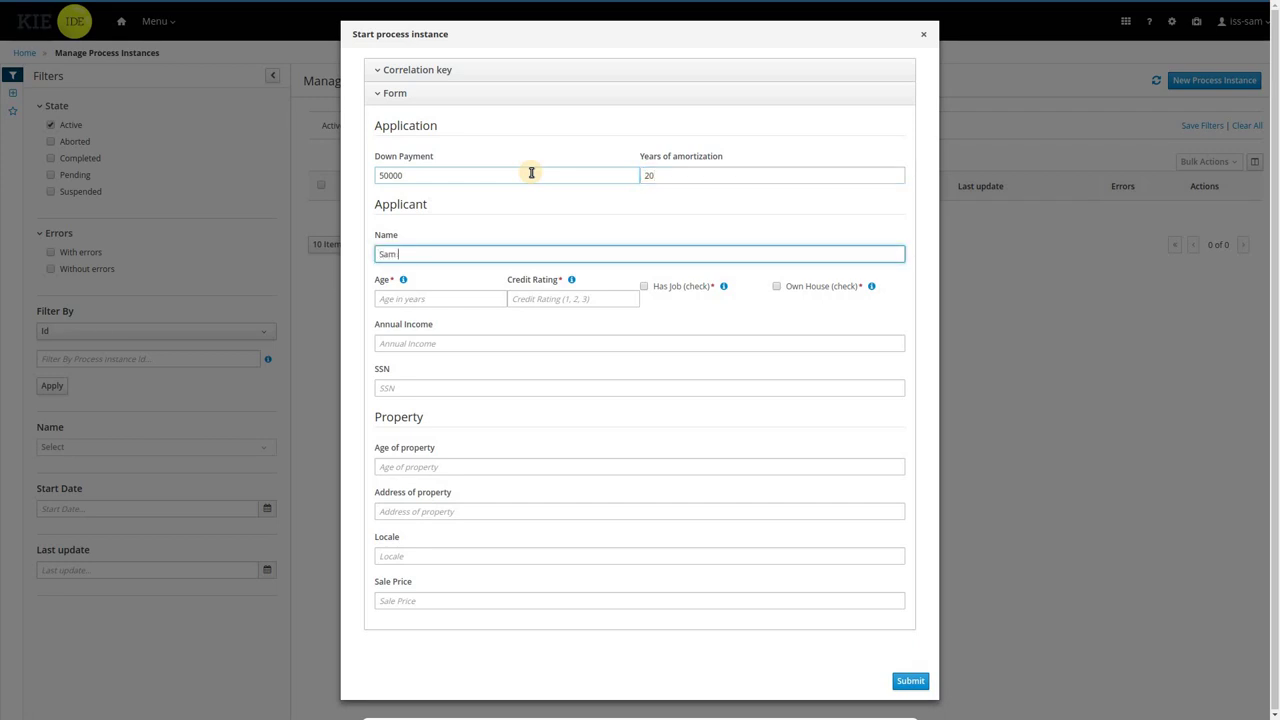
- Set applicant age 21 and credit rating 3, and mark the applicant as employed
key(Tab)
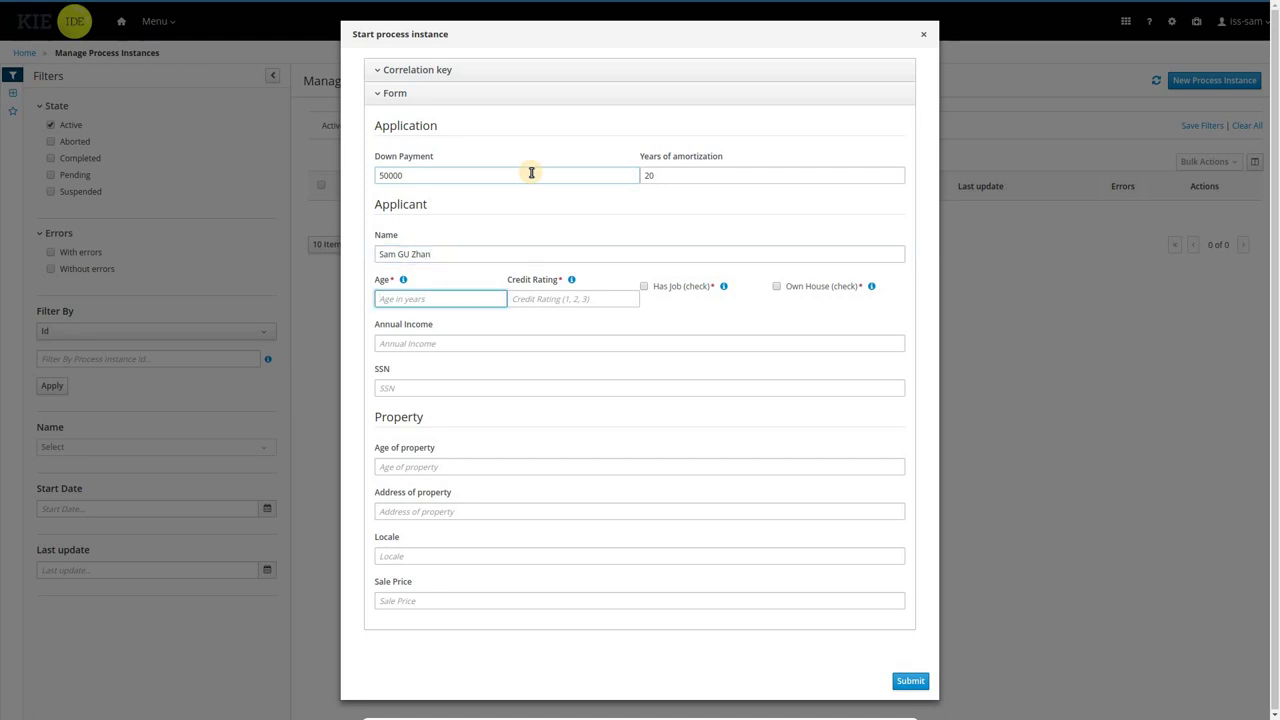
text(21)
key(Tab)
text(3)
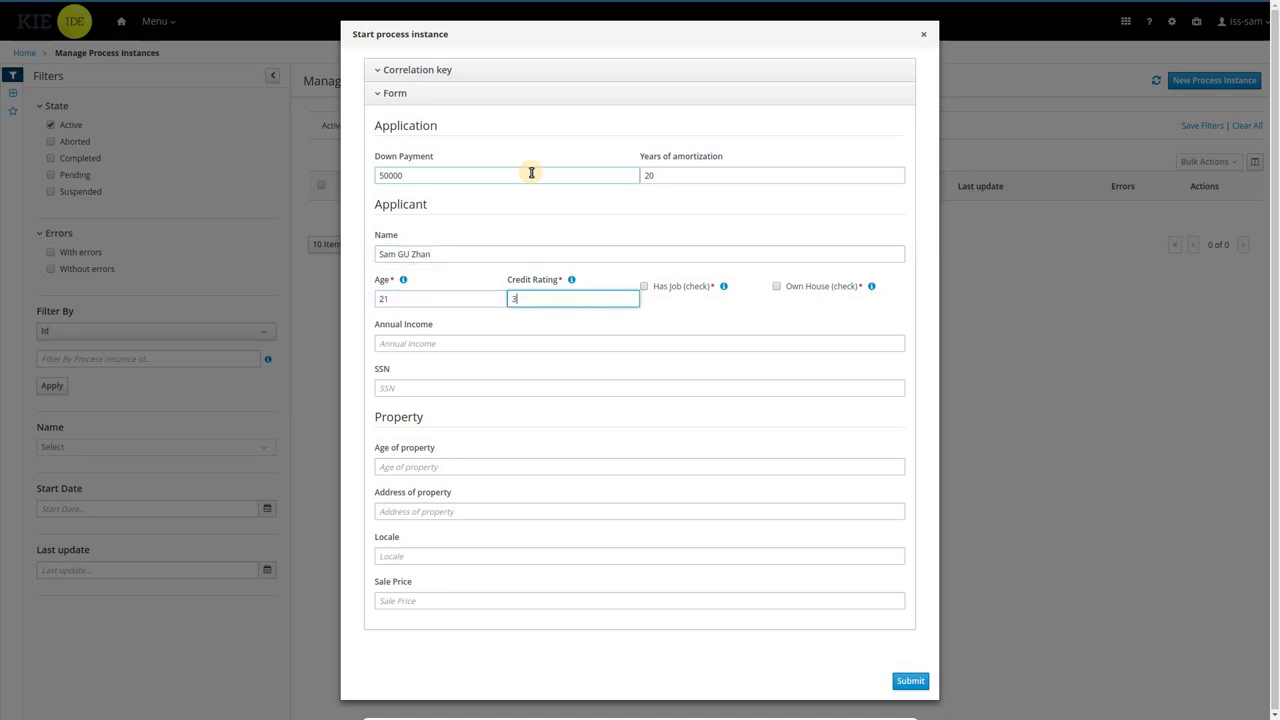
key(Tab)
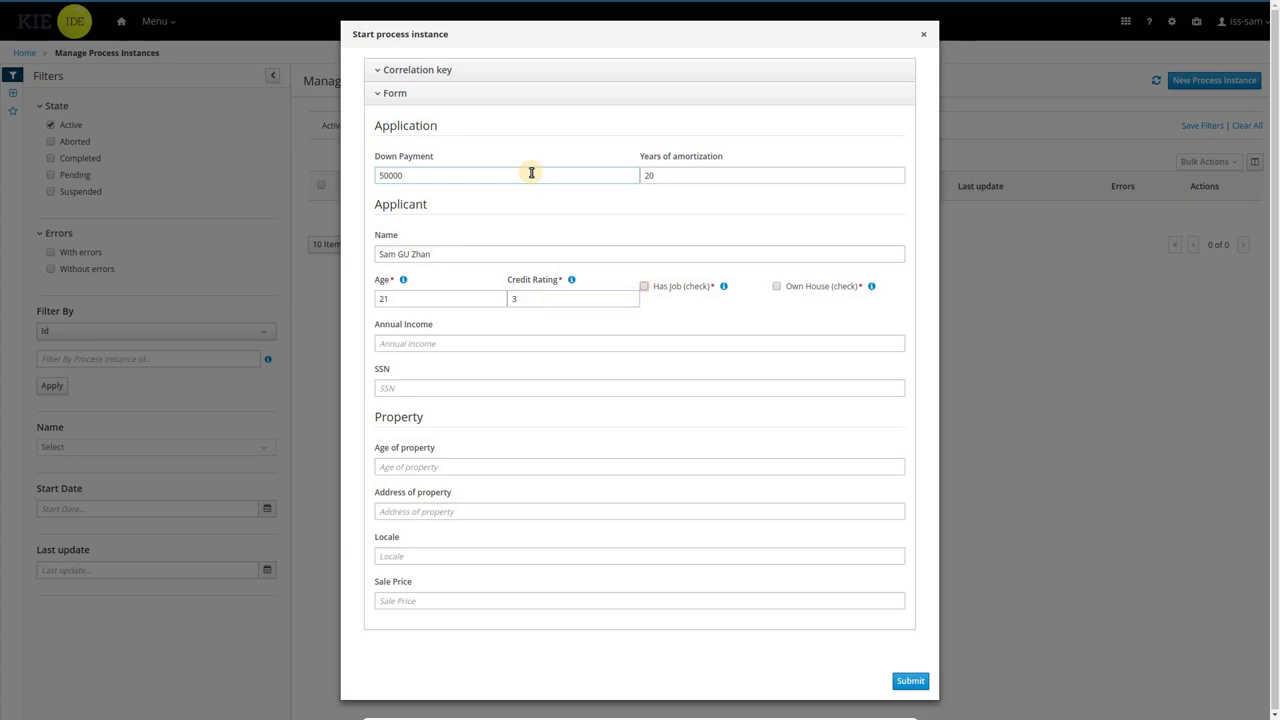
key(space)
- Fill in annual income 123456 and the SSN field
key(Tab)
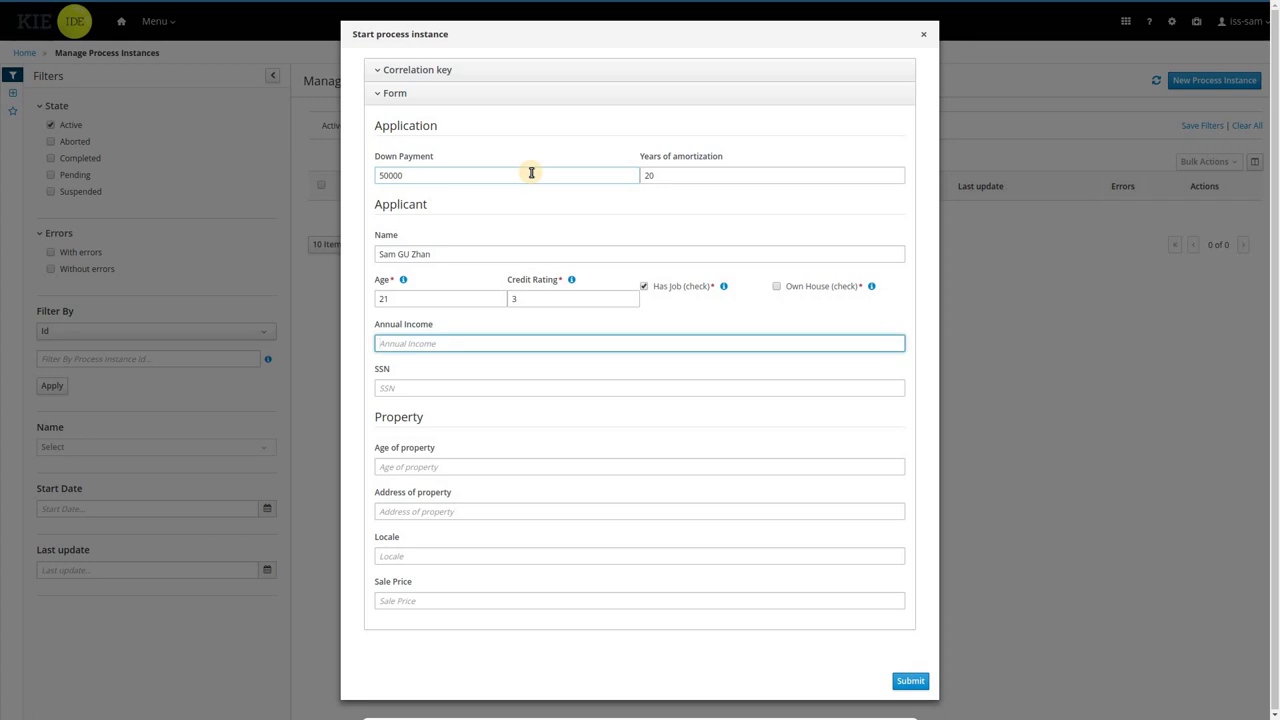
text(123456)
key(Tab)
key(Tab)
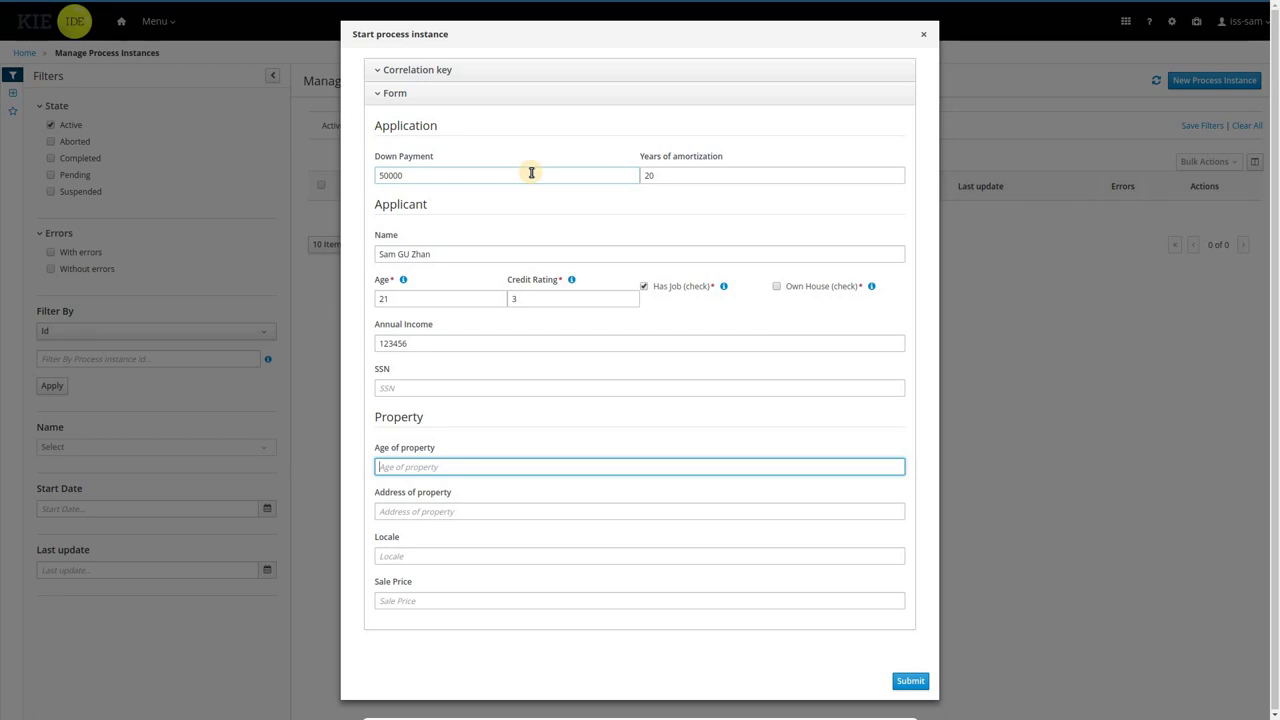
text(3)
- Enter the property address, locale Urban and sale price 250000, then select the 50000 down payment
key(Tab)
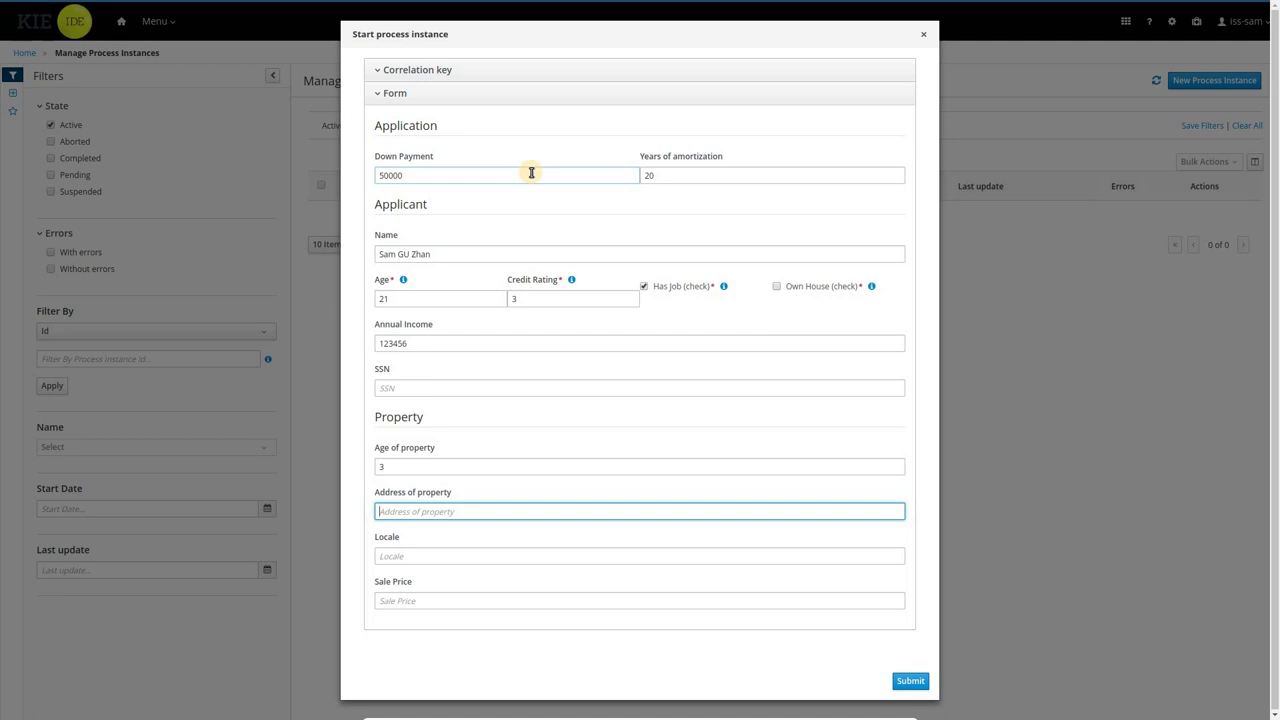
text(25 ABC Road, Singapore.)
text( 110110)
key(Tab)
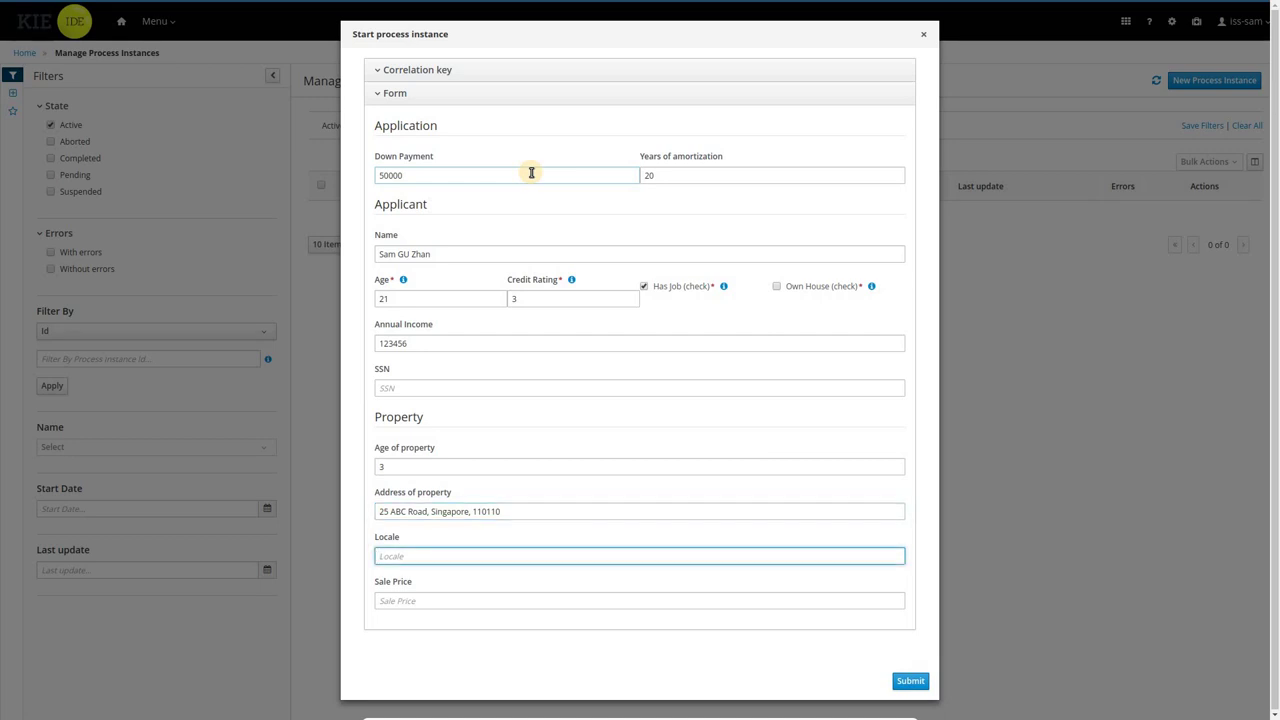
text(Urban)
key(Tab)
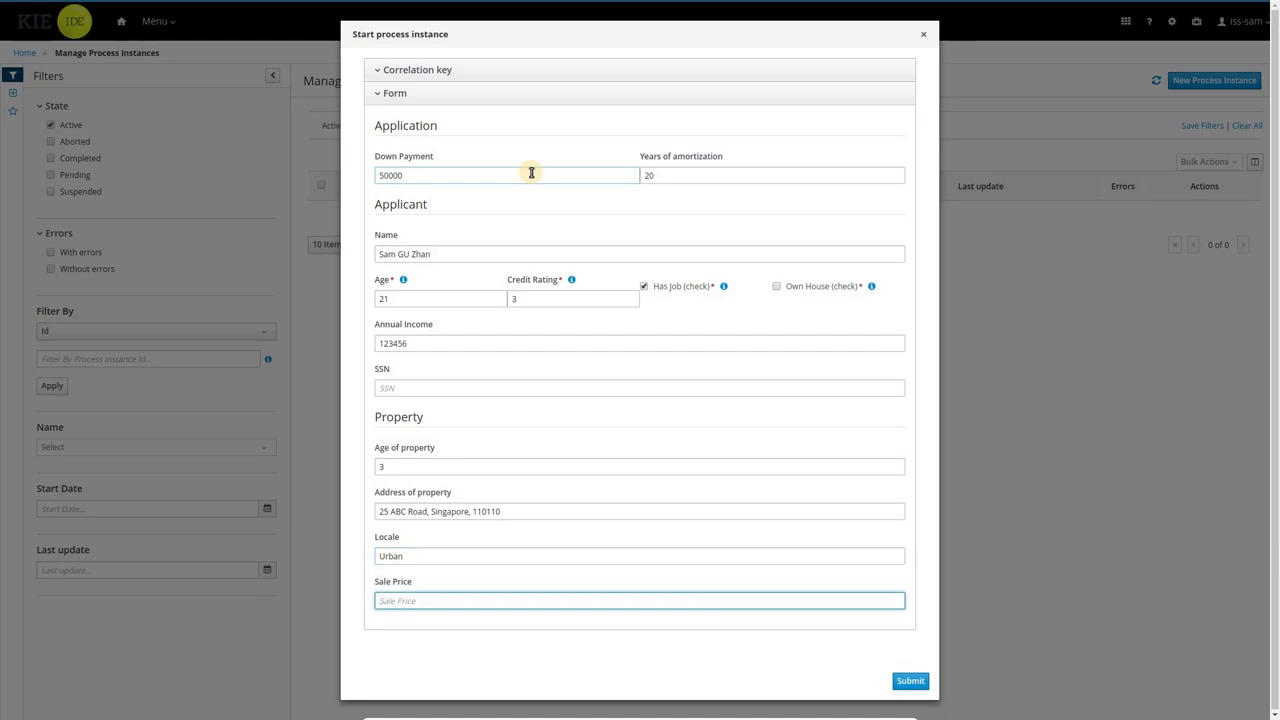
text(250000)
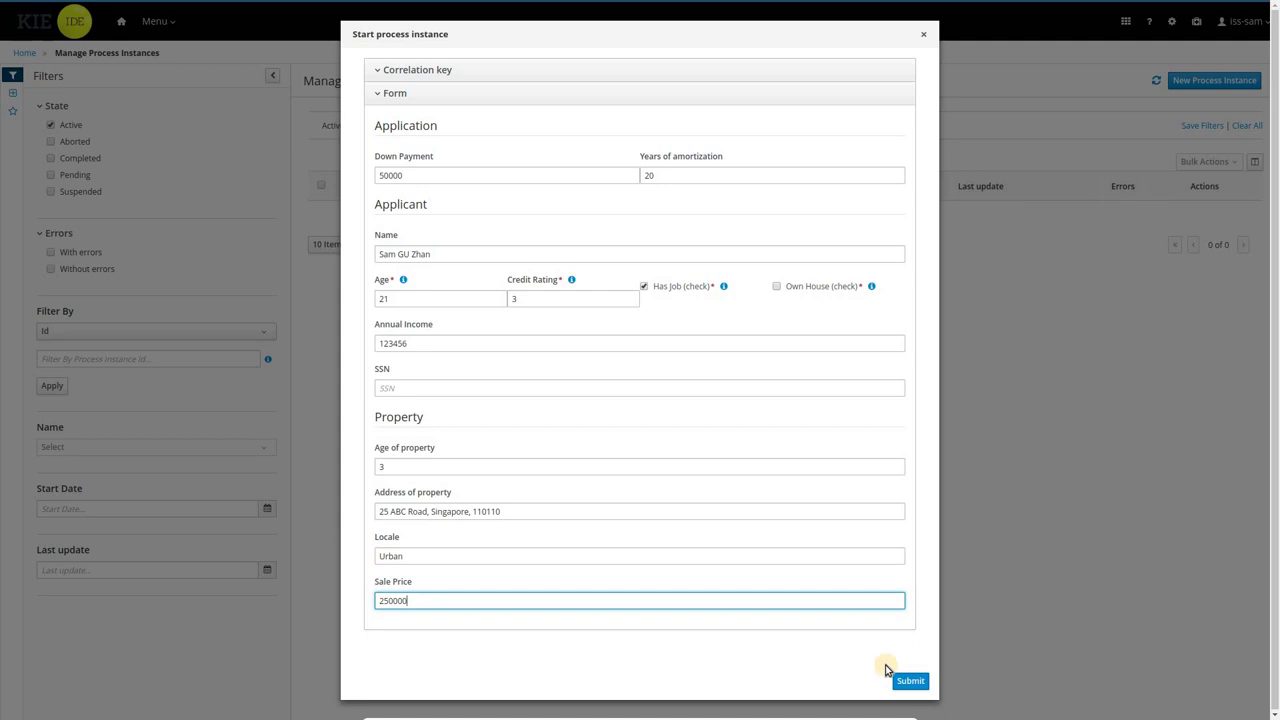
double_click(403, 175)
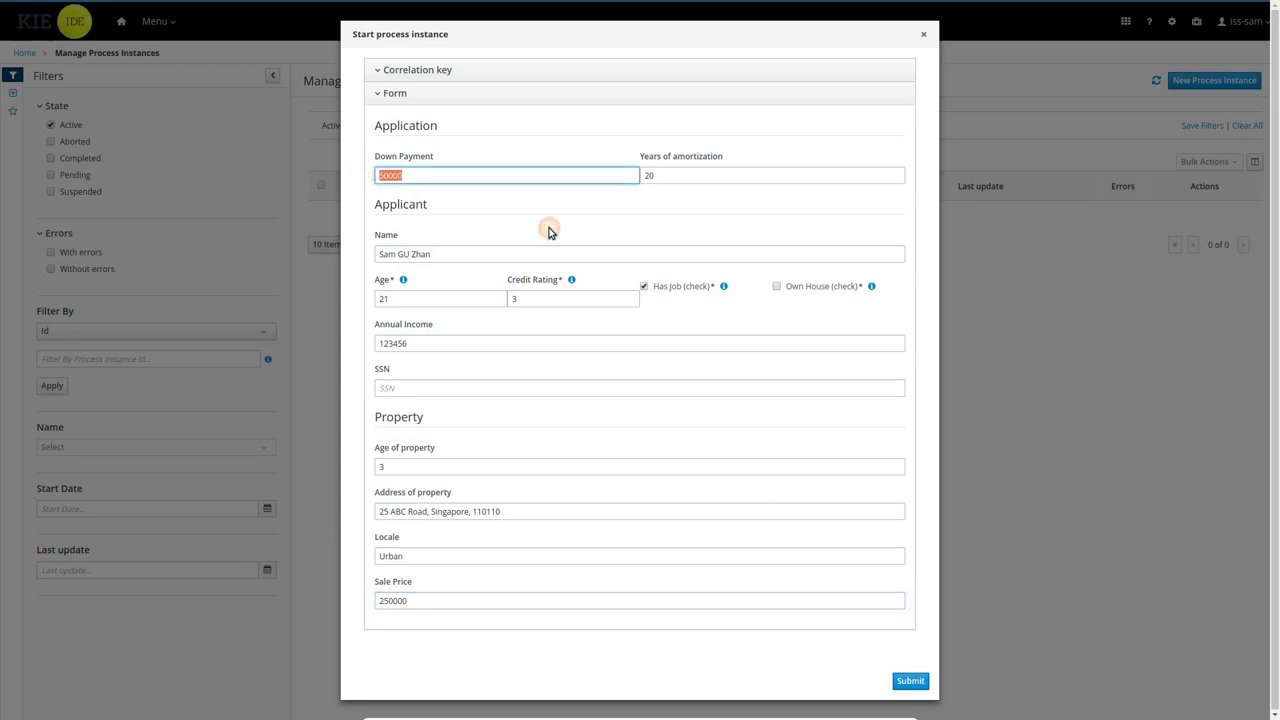
- Change the down payment to 0, submit the form, and view instance 1's diagram at Correct Data
text(0)
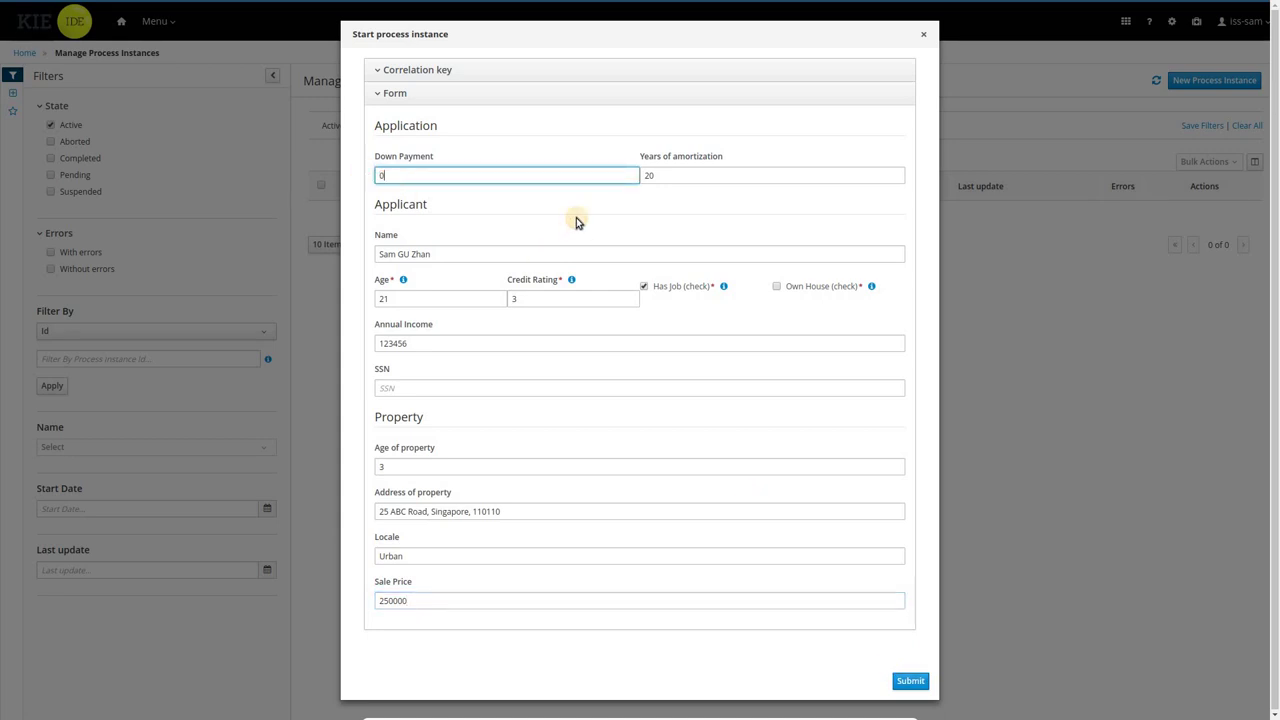
click(909, 686)
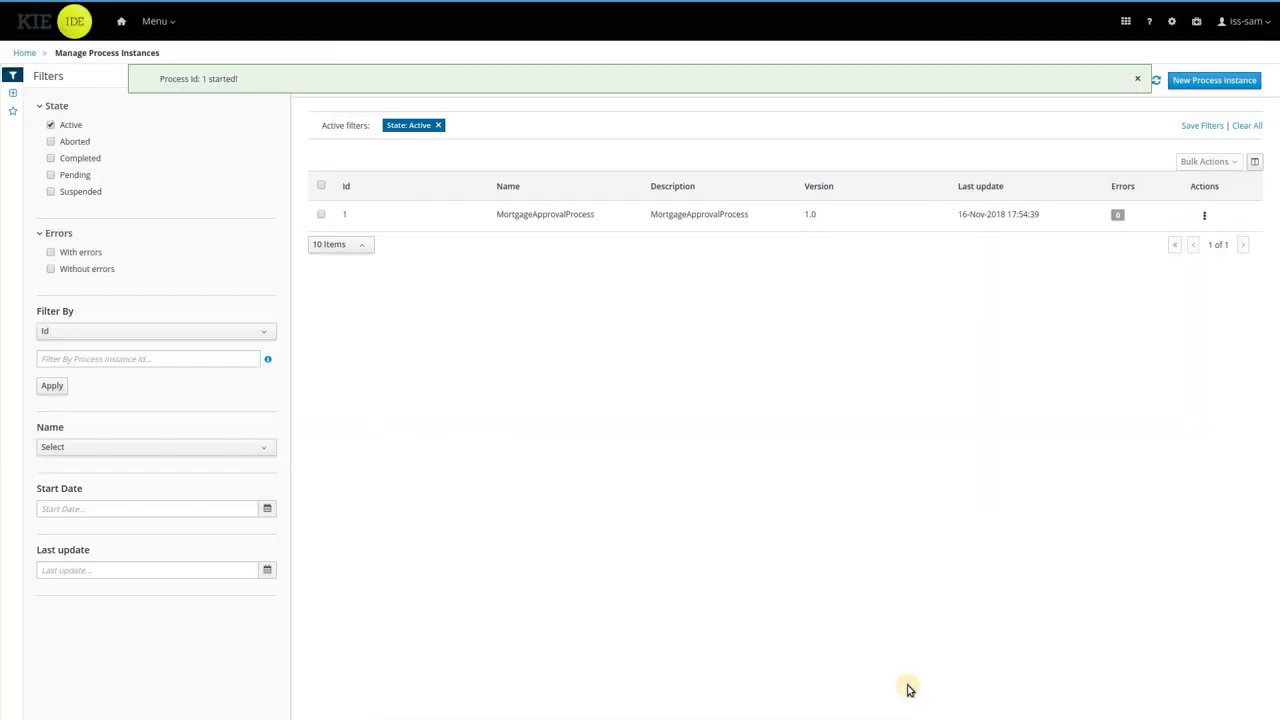
click(684, 217)
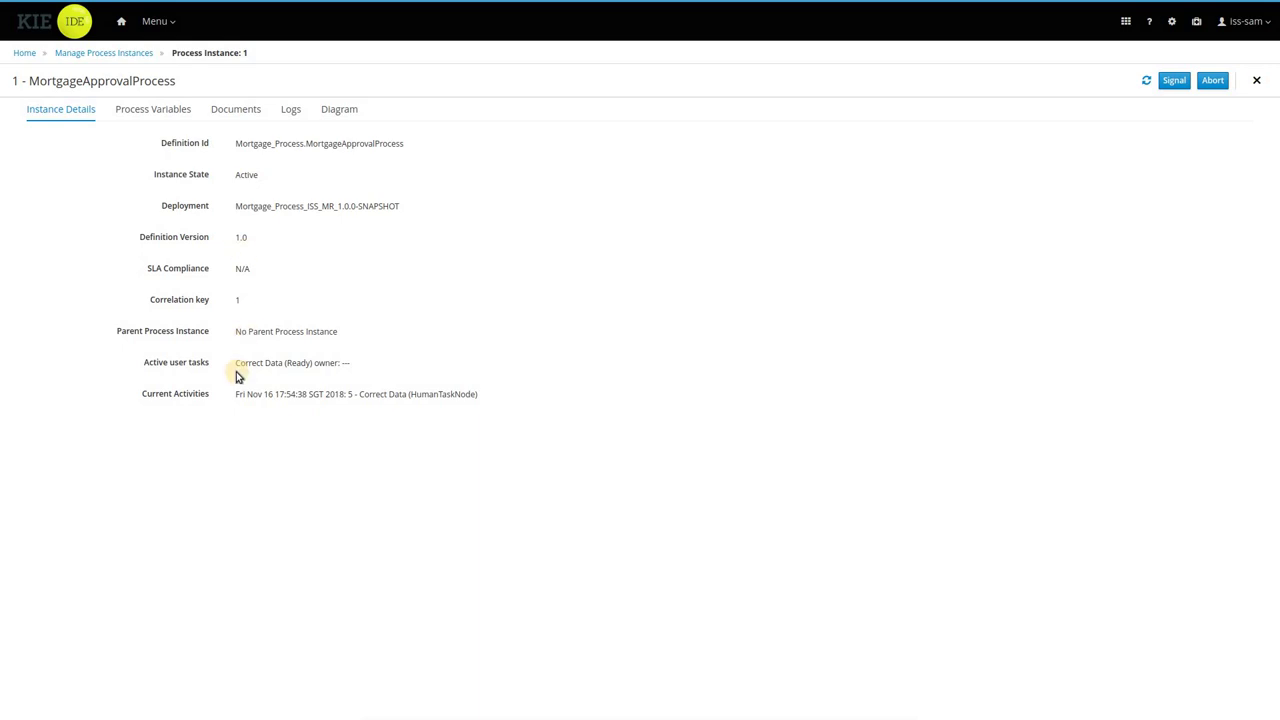
drag(243, 364, 343, 365)
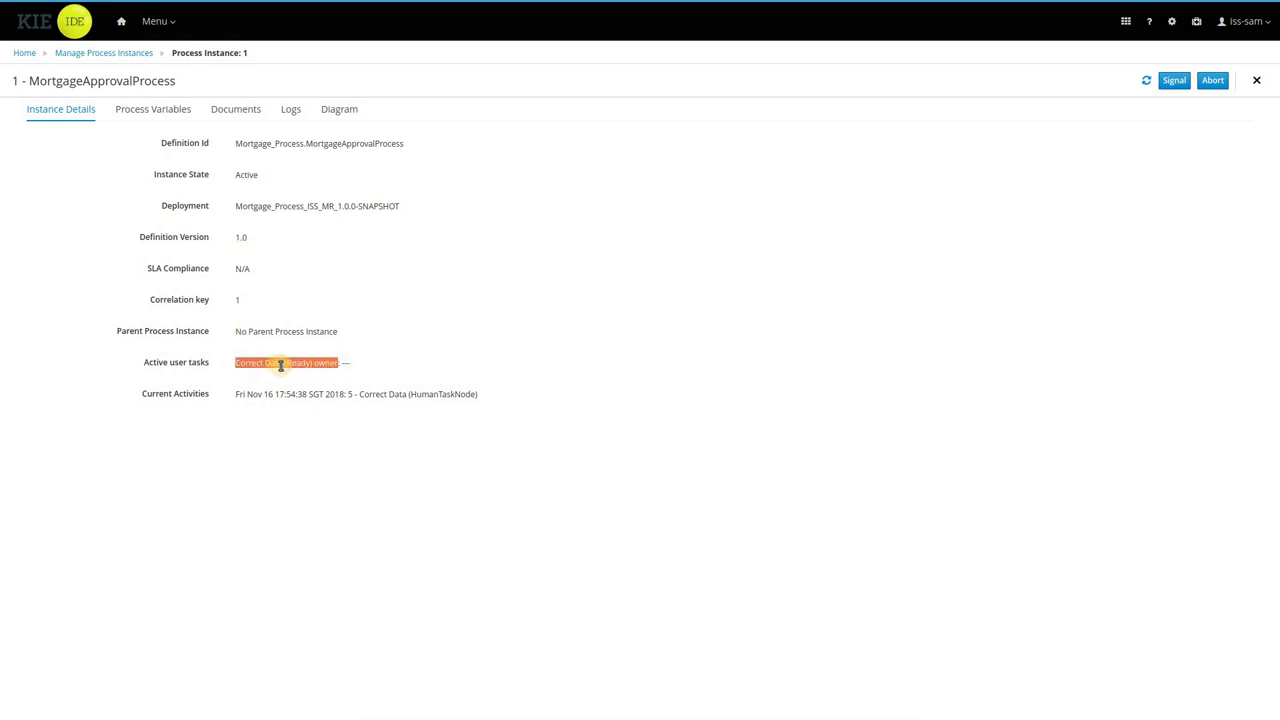
click(283, 365)
click(346, 110)
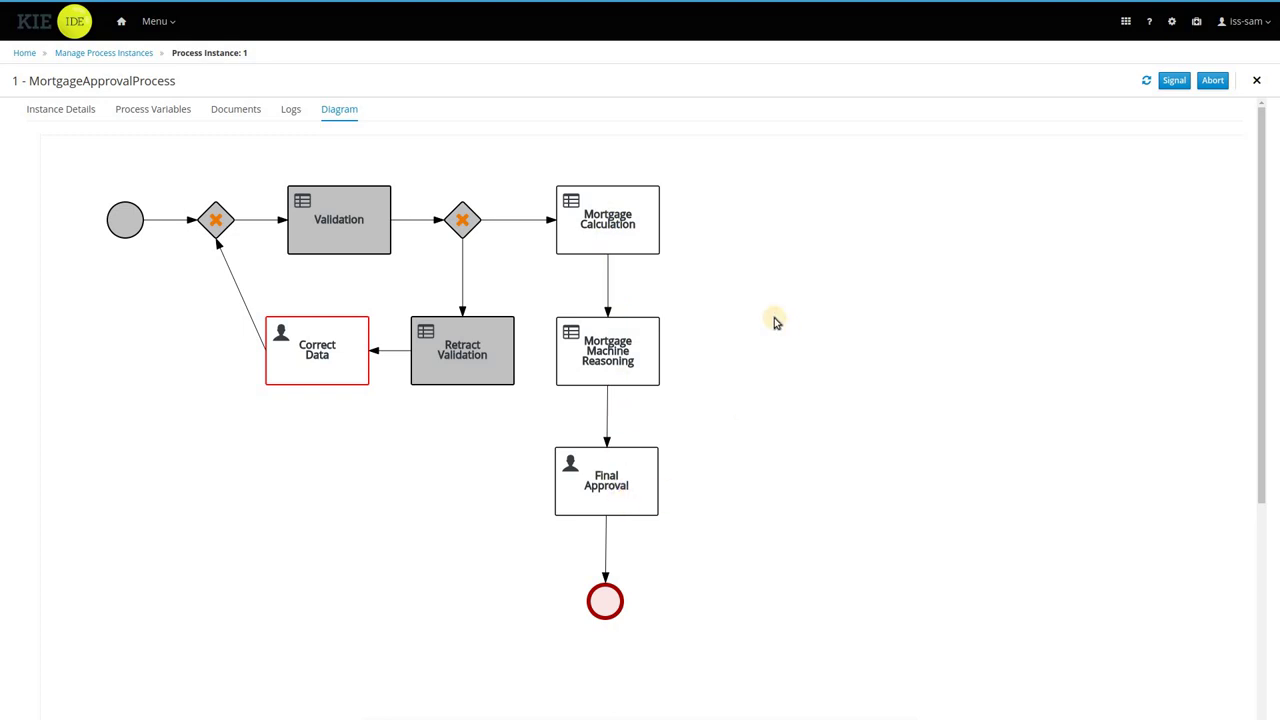
- Go from instance 1's details to the Task Inbox through the main menu
click(75, 109)
click(160, 21)
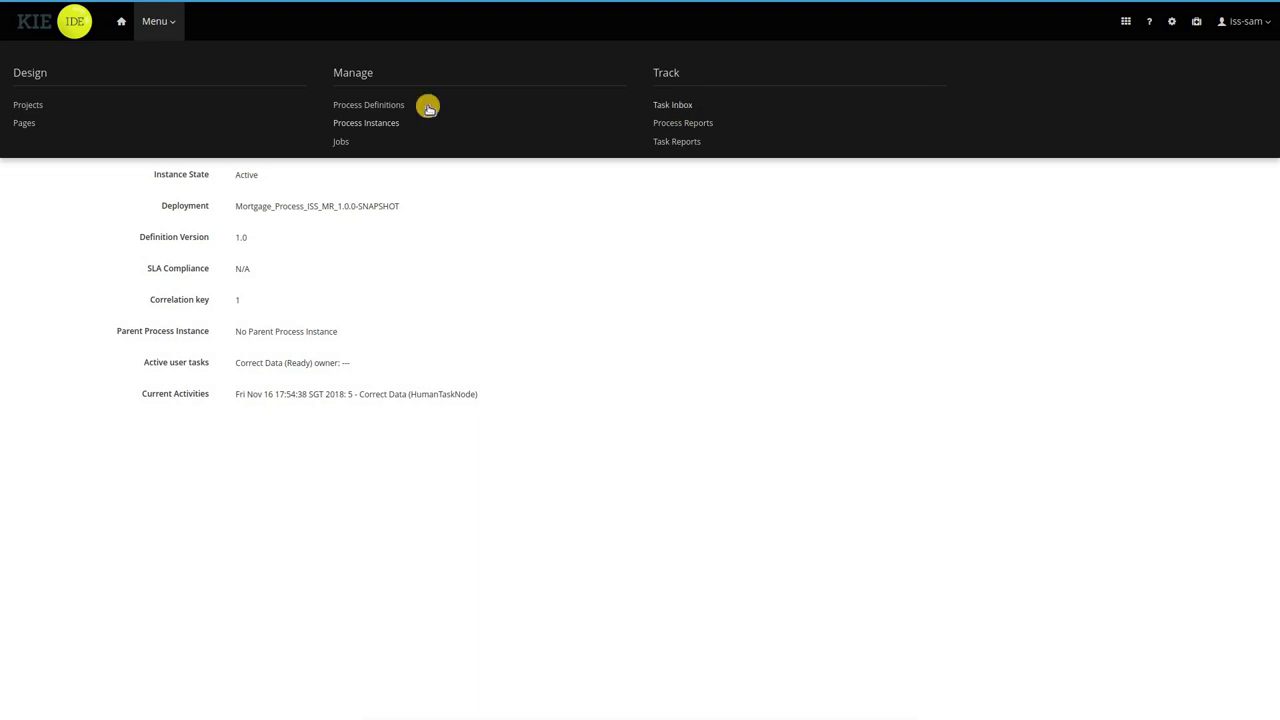
click(163, 30)
click(157, 24)
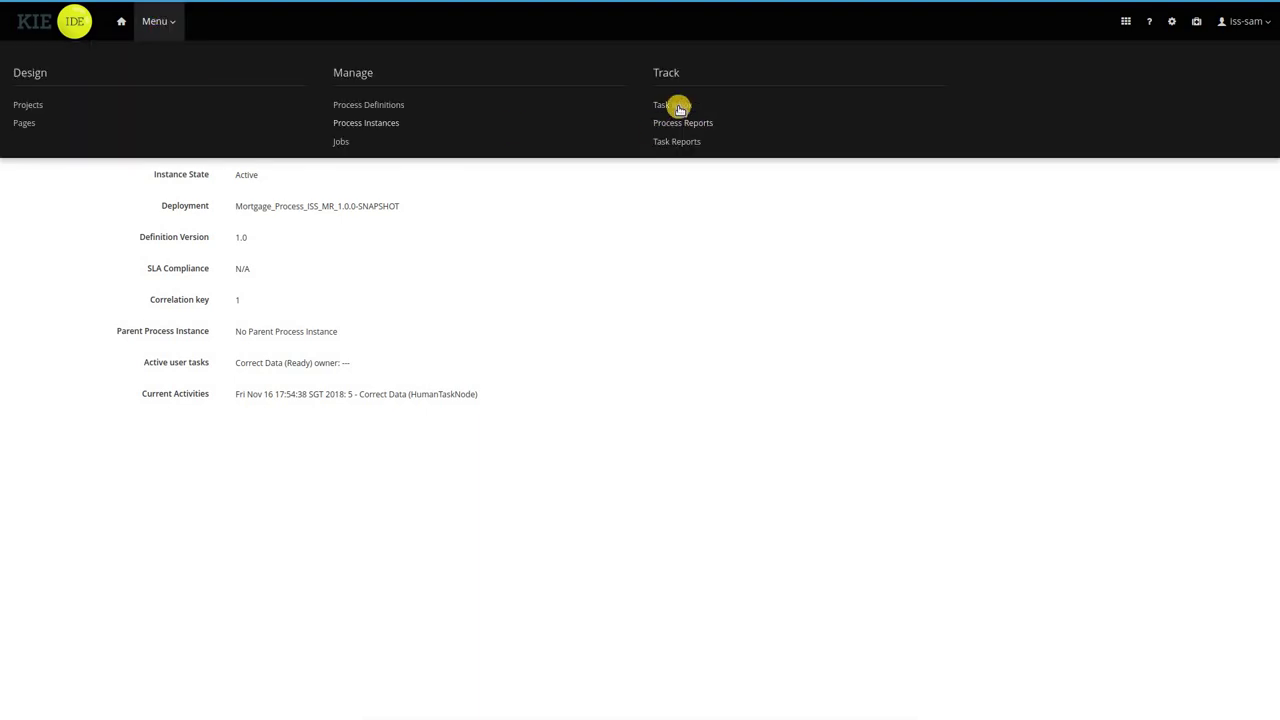
click(678, 107)
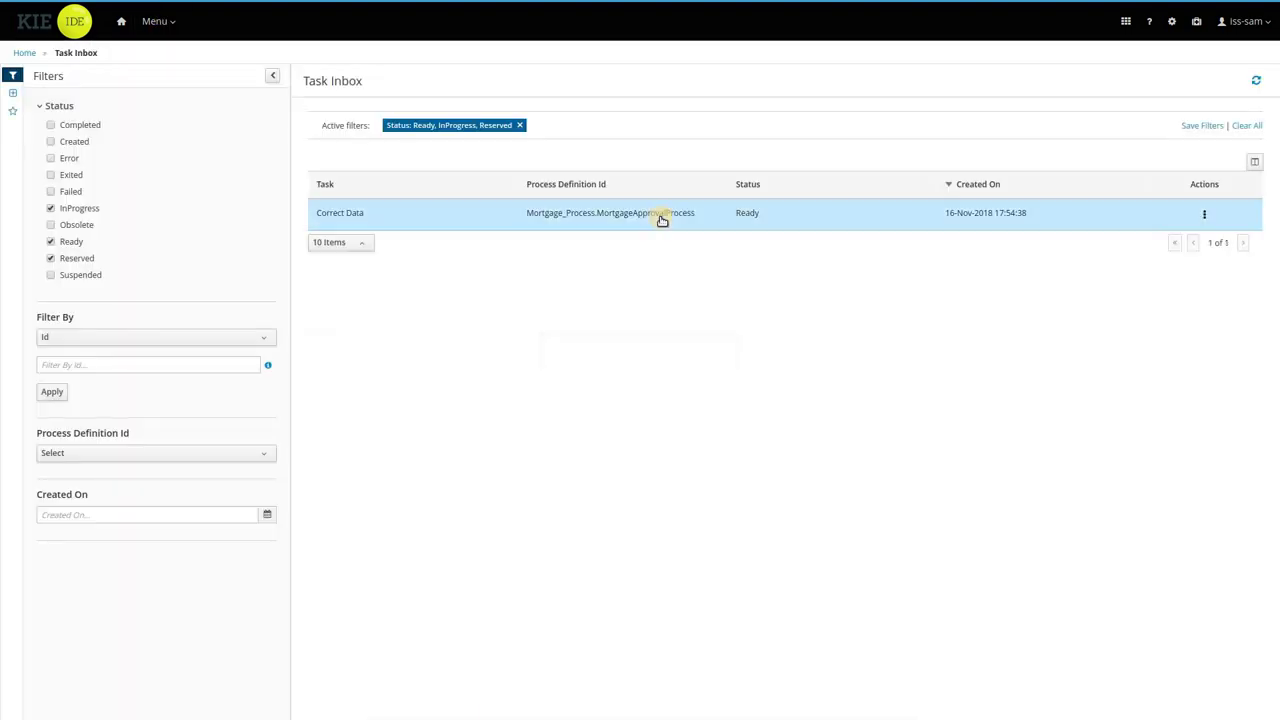
- Claim the Correct Data task and change its down payment from 0 to 50000
click(415, 220)
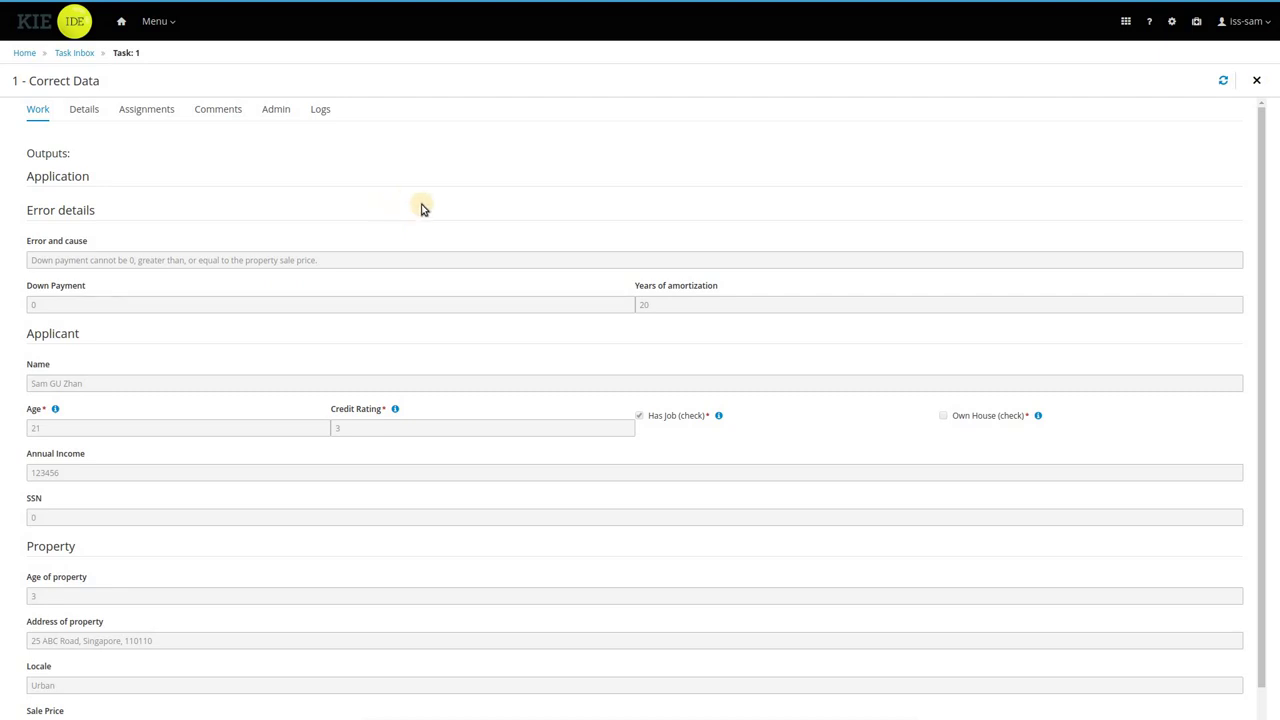
scroll(457, 230, down, 1)
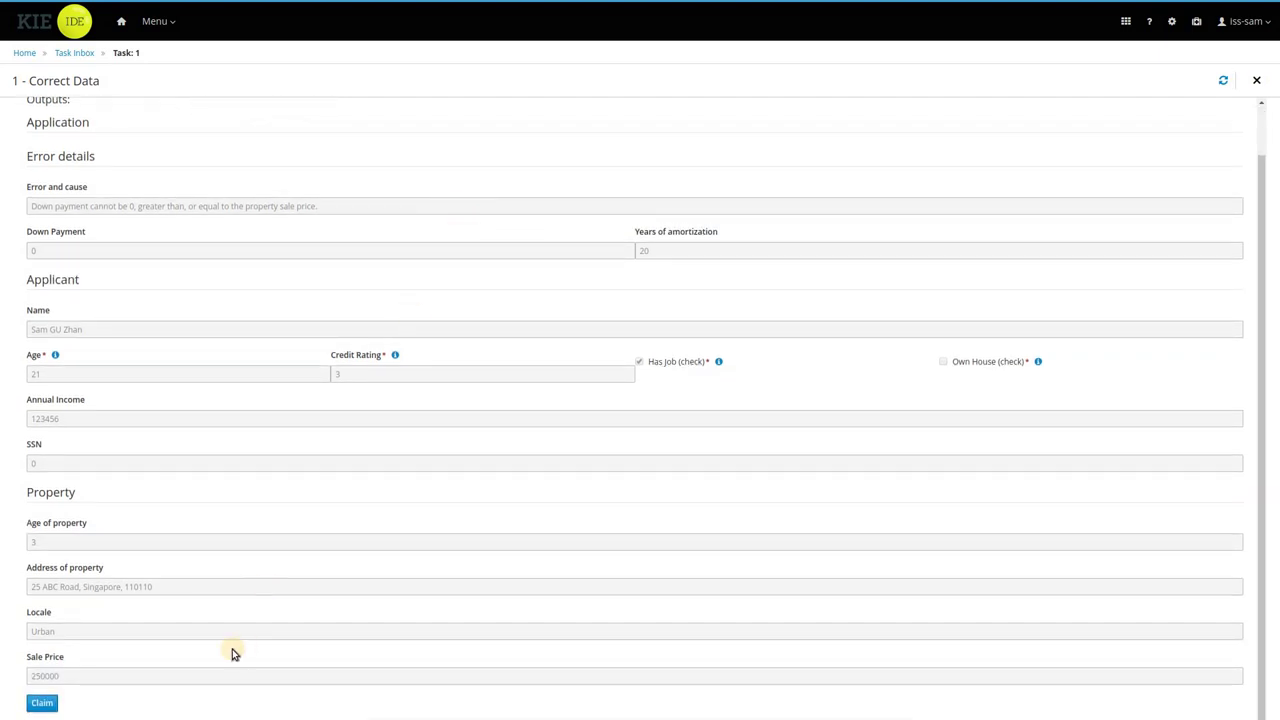
click(44, 704)
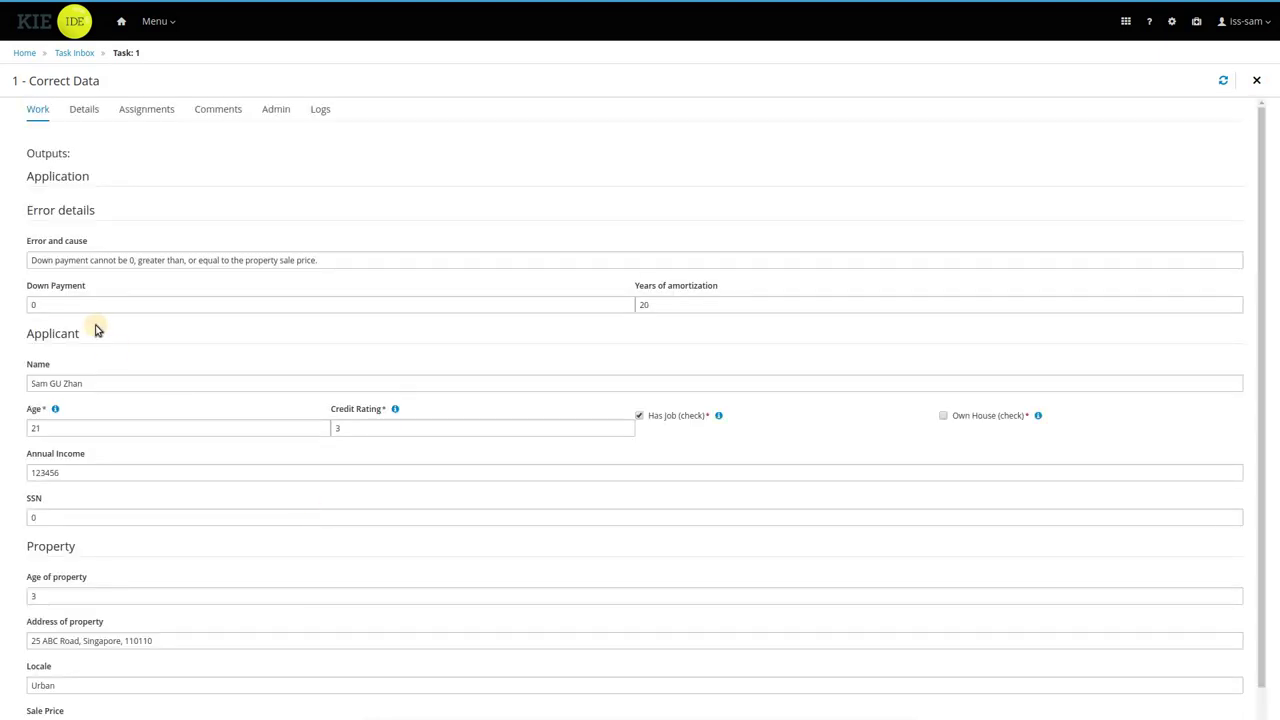
click(36, 305)
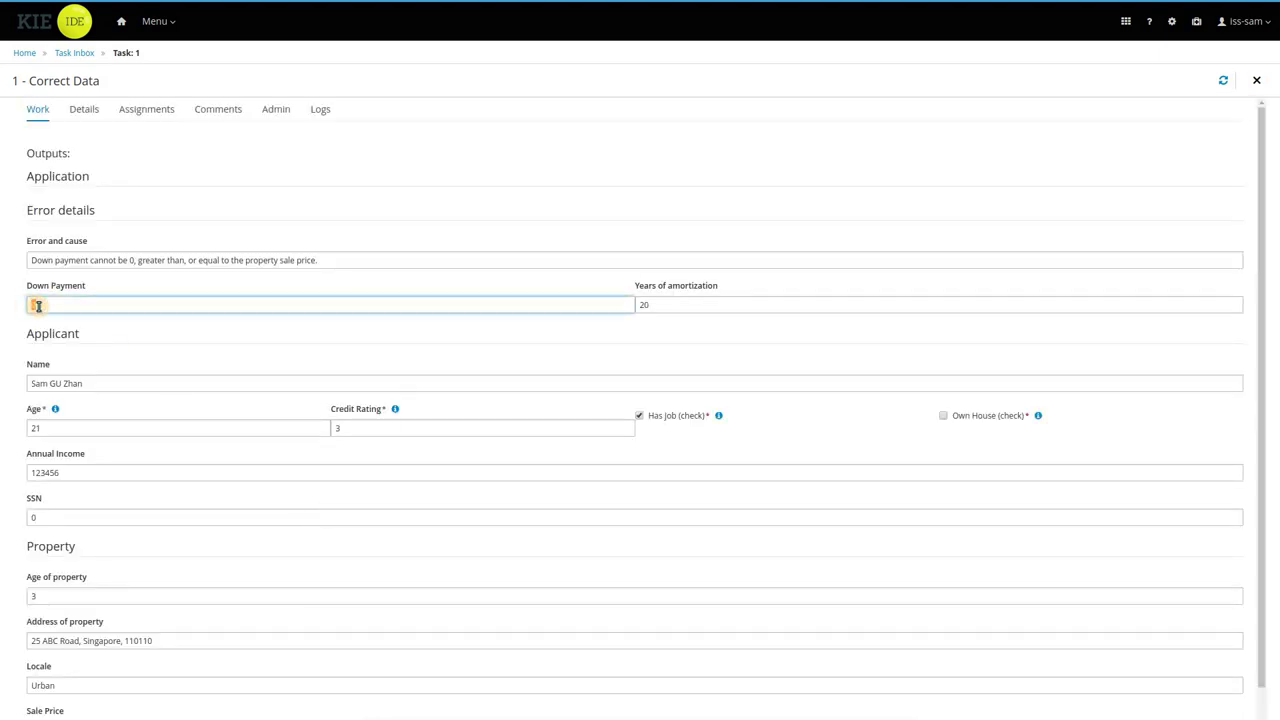
key(BackSpace)
text(50000)
scroll(108, 328, down, 1)
- Complete the Correct Data task and reload the Task Inbox
click(121, 704)
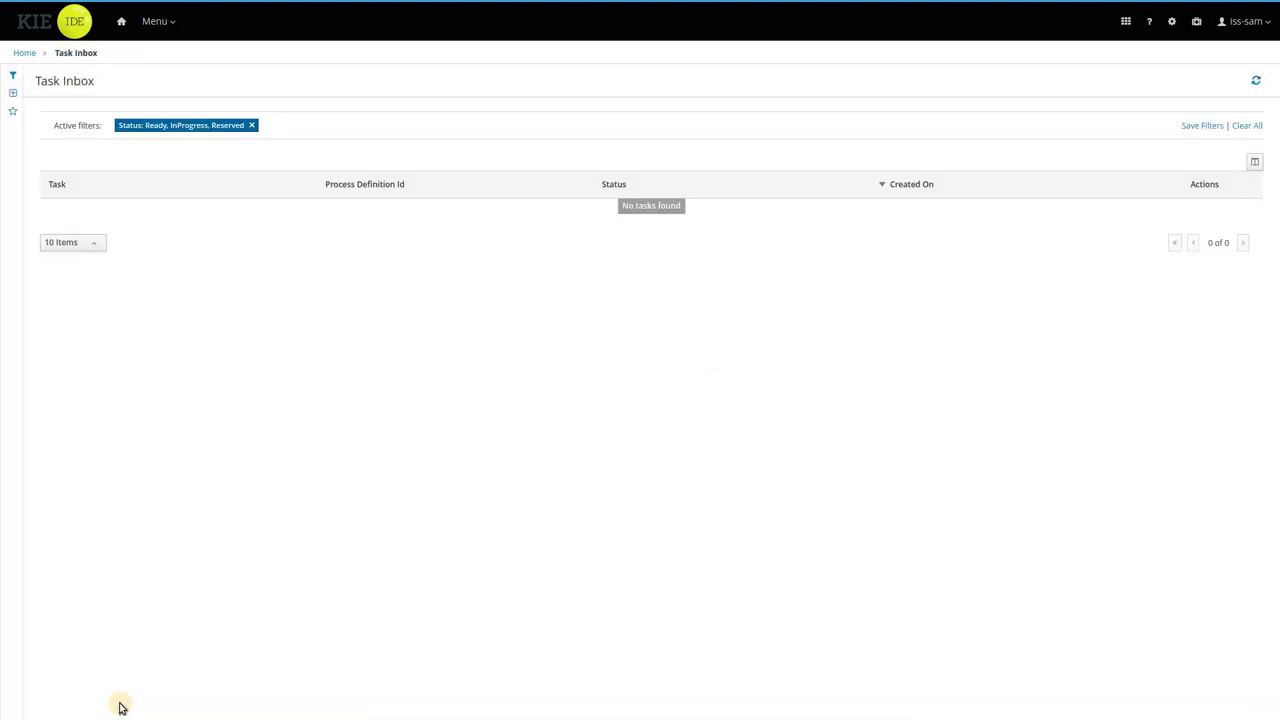
click(150, 24)
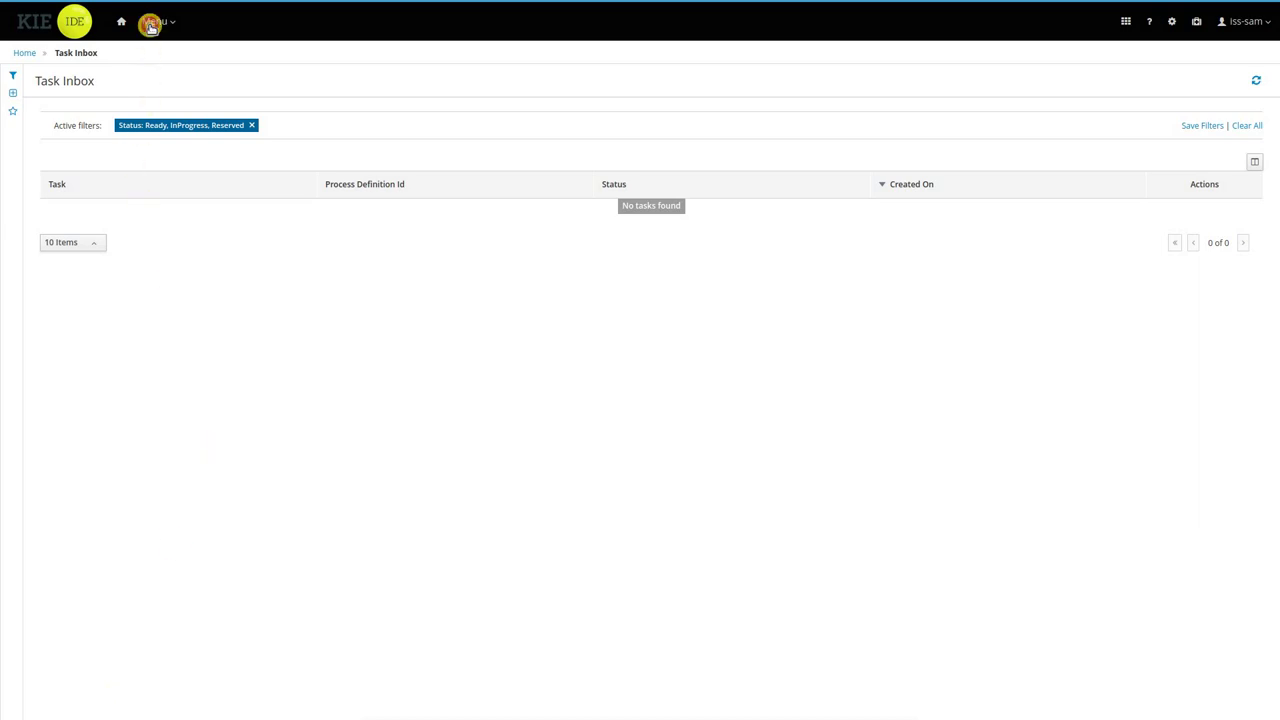
click(666, 103)
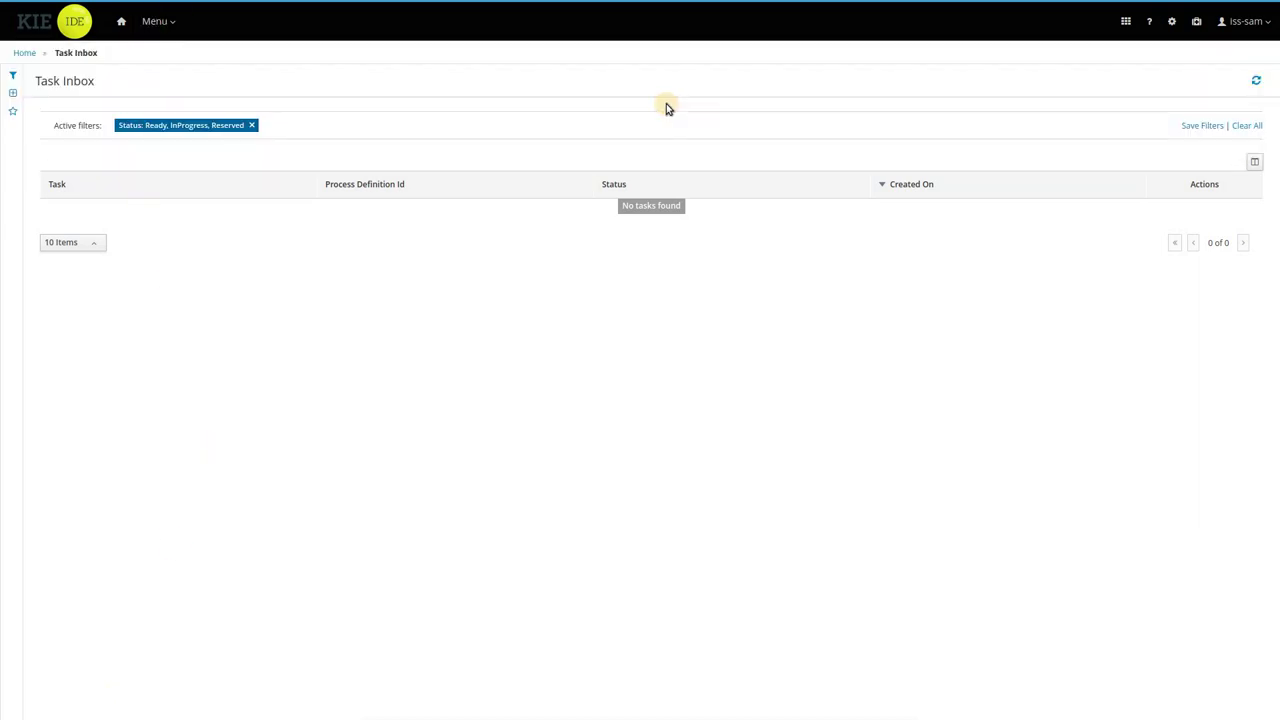
- Show process instance 1's diagram, now waiting at Final Approval
click(119, 30)
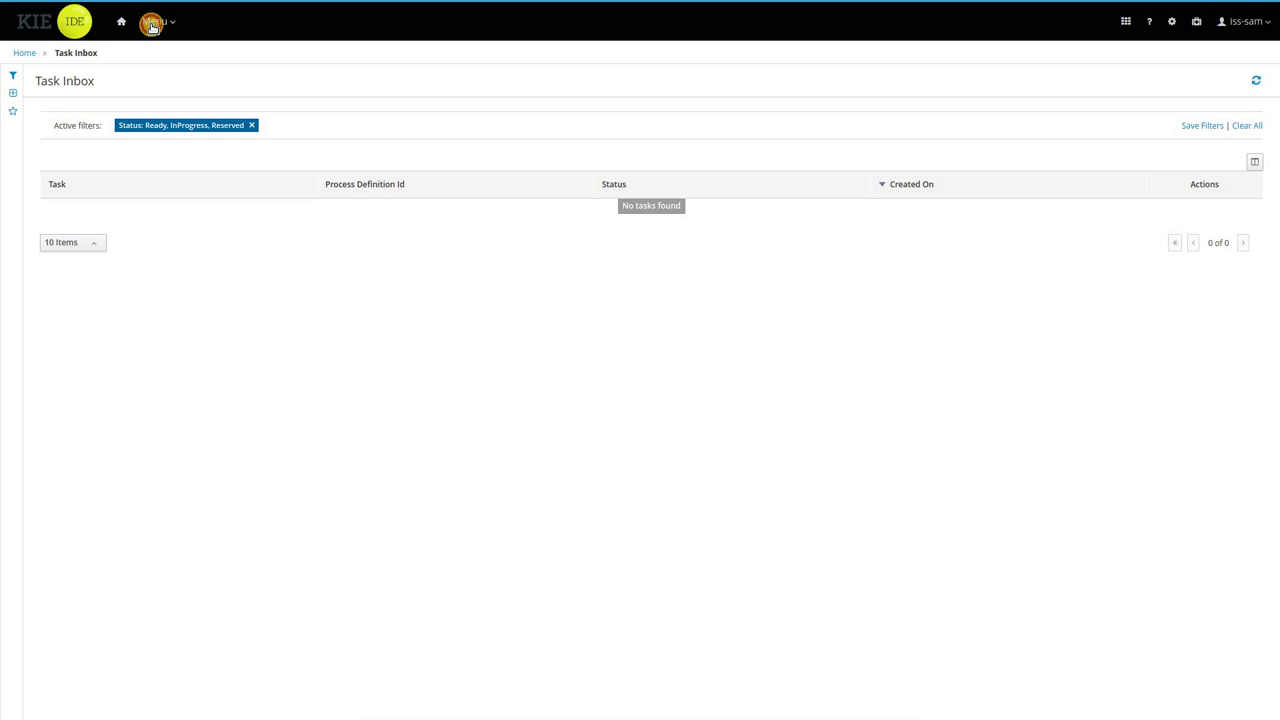
click(150, 22)
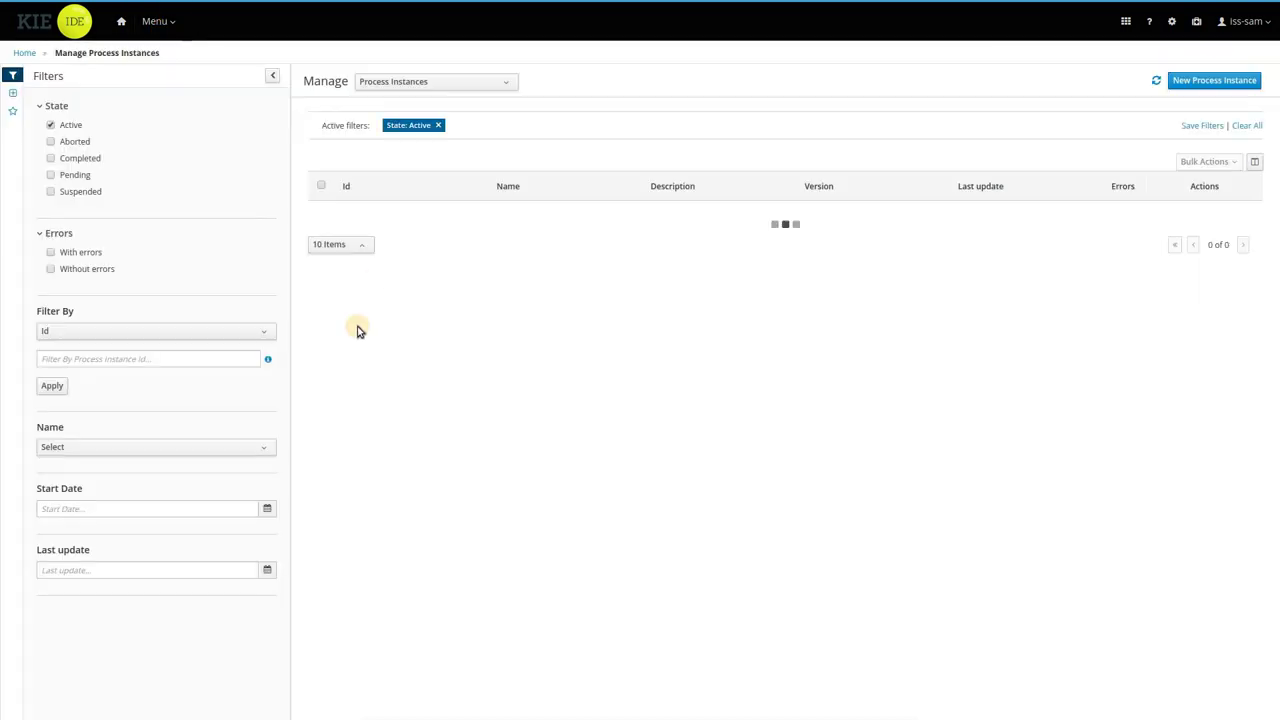
click(582, 219)
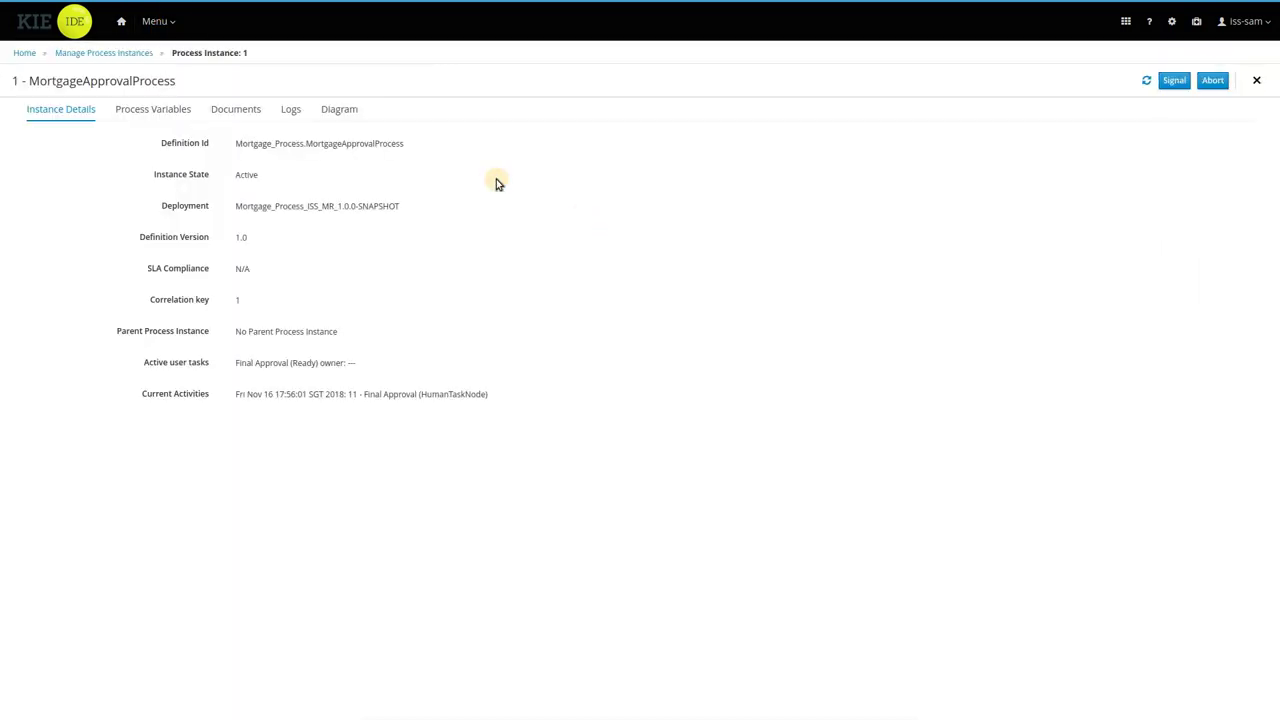
click(341, 112)
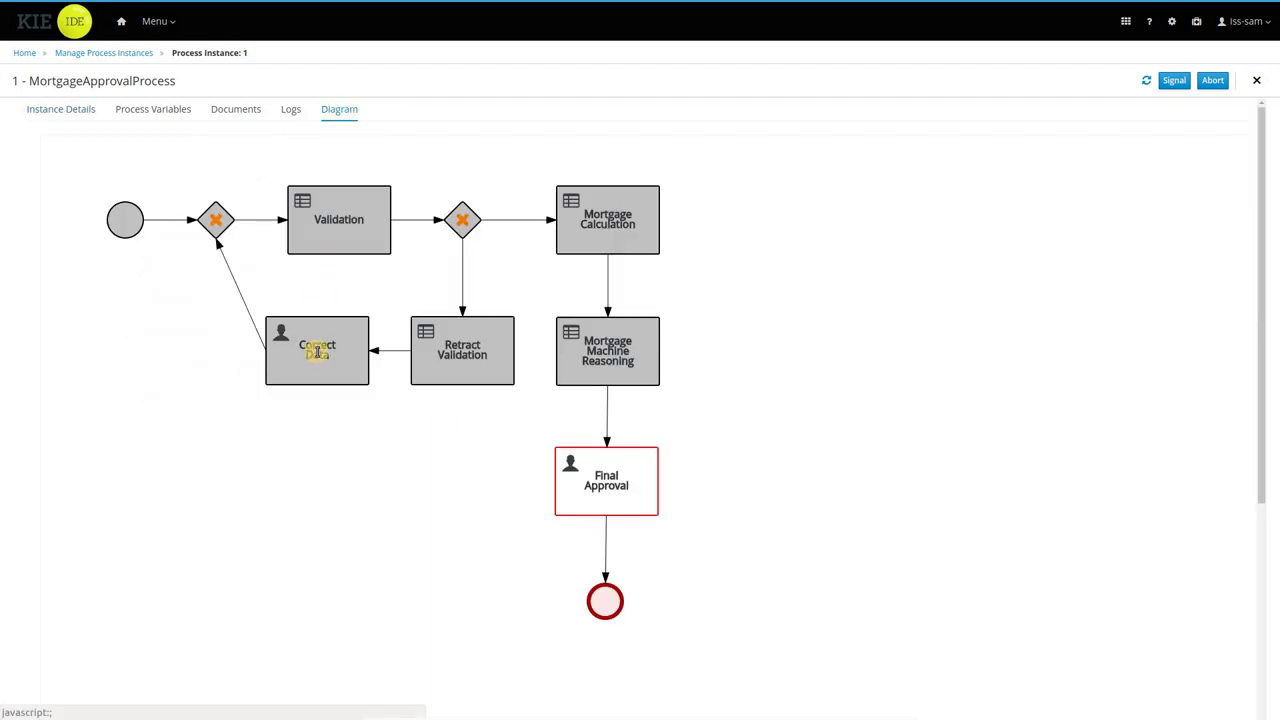
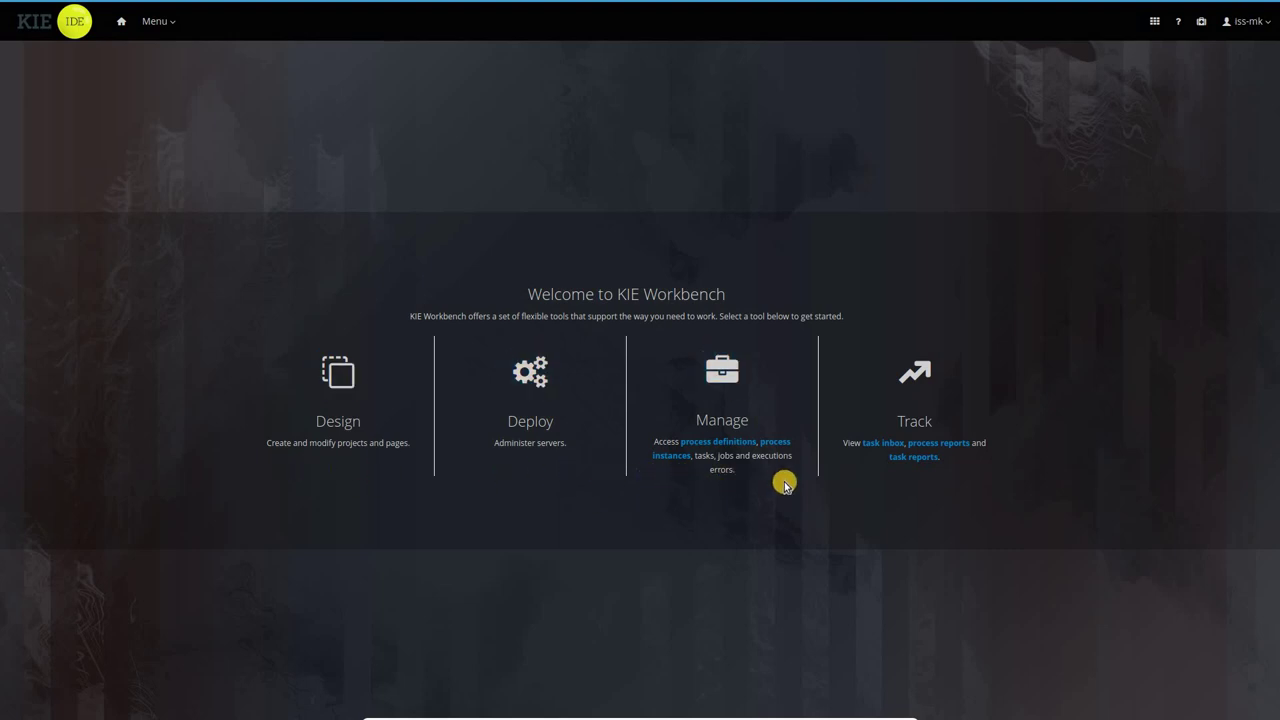
- Open Task Reports and filter by Tasks Ready, Total Tasks, then Tasks Completed (1 of 2)
click(920, 458)
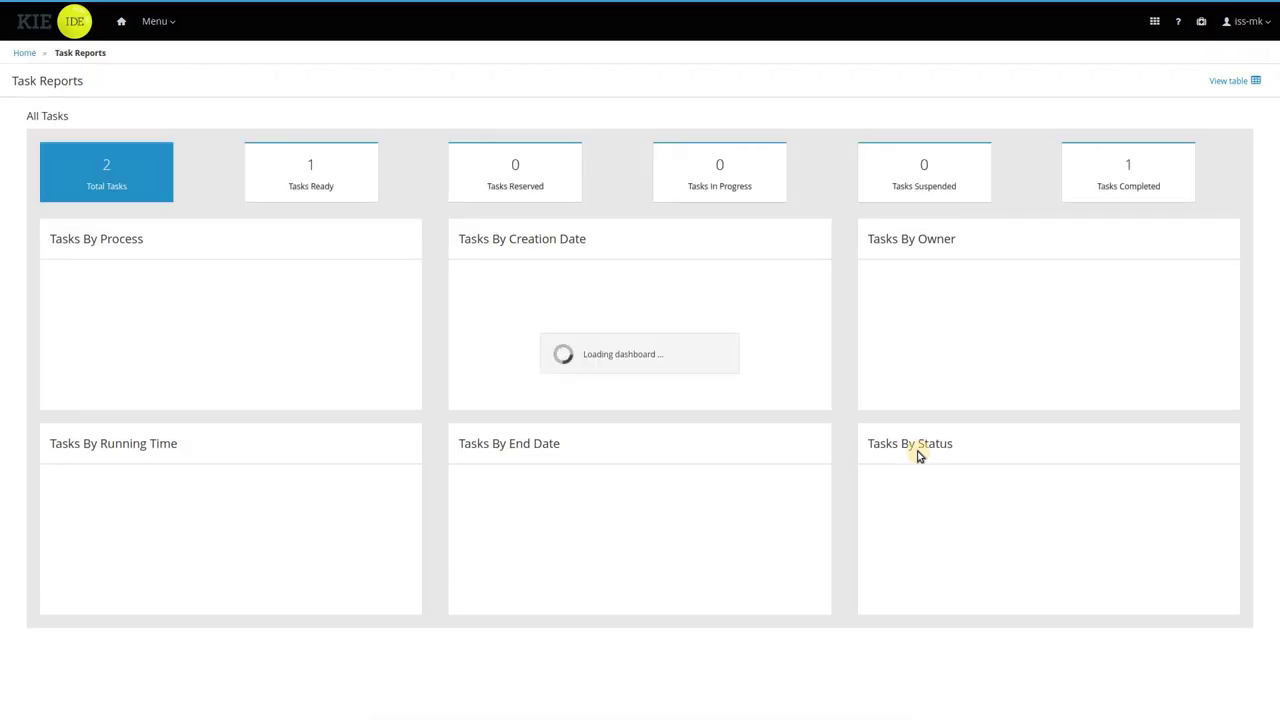
click(366, 195)
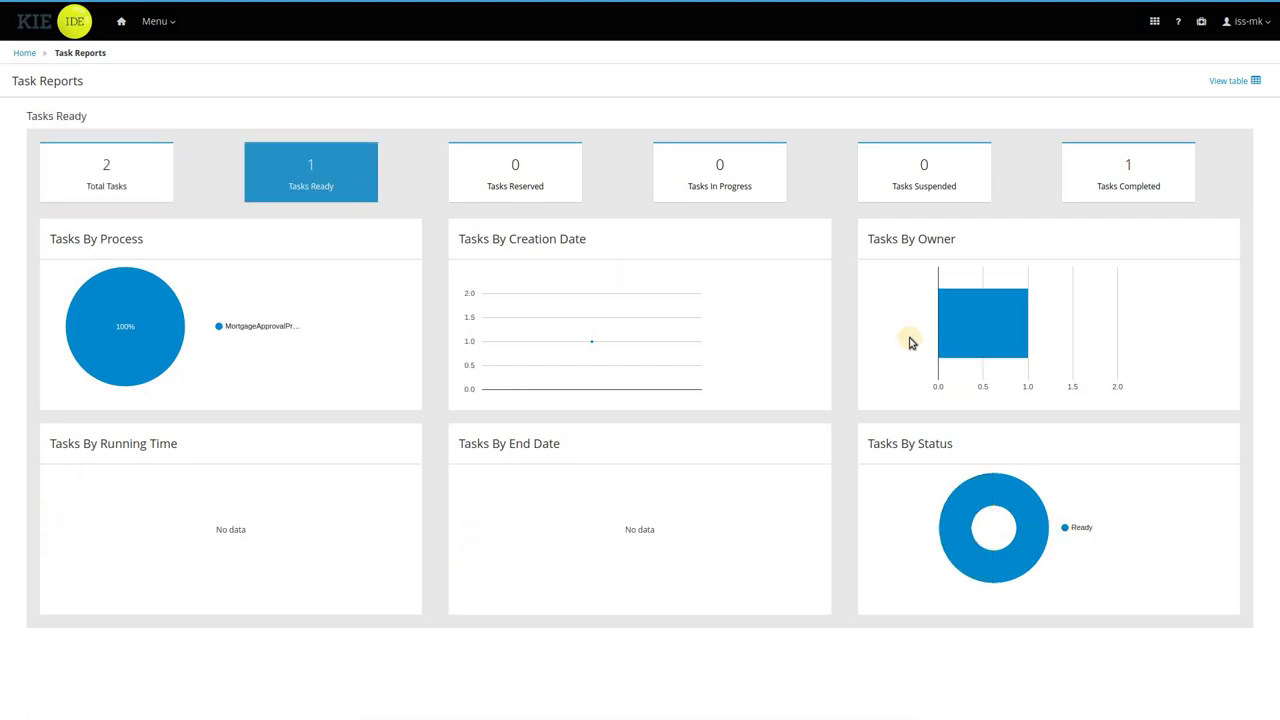
click(157, 163)
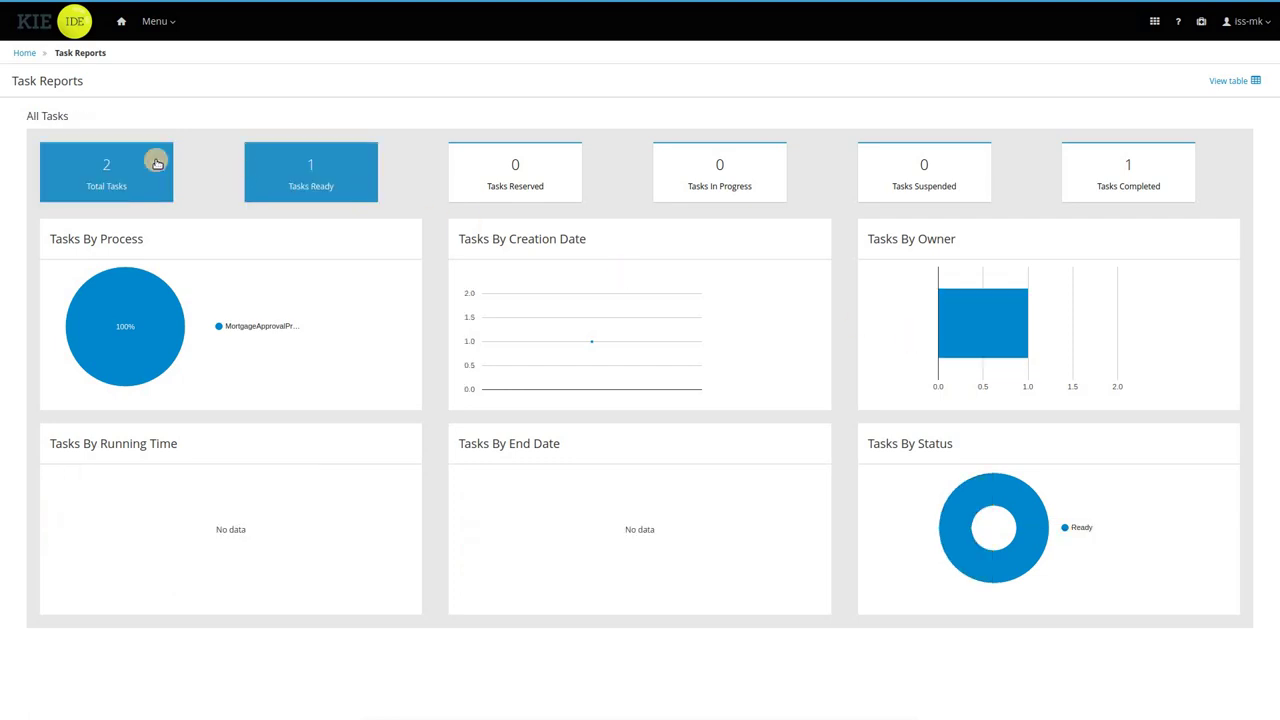
click(1088, 187)
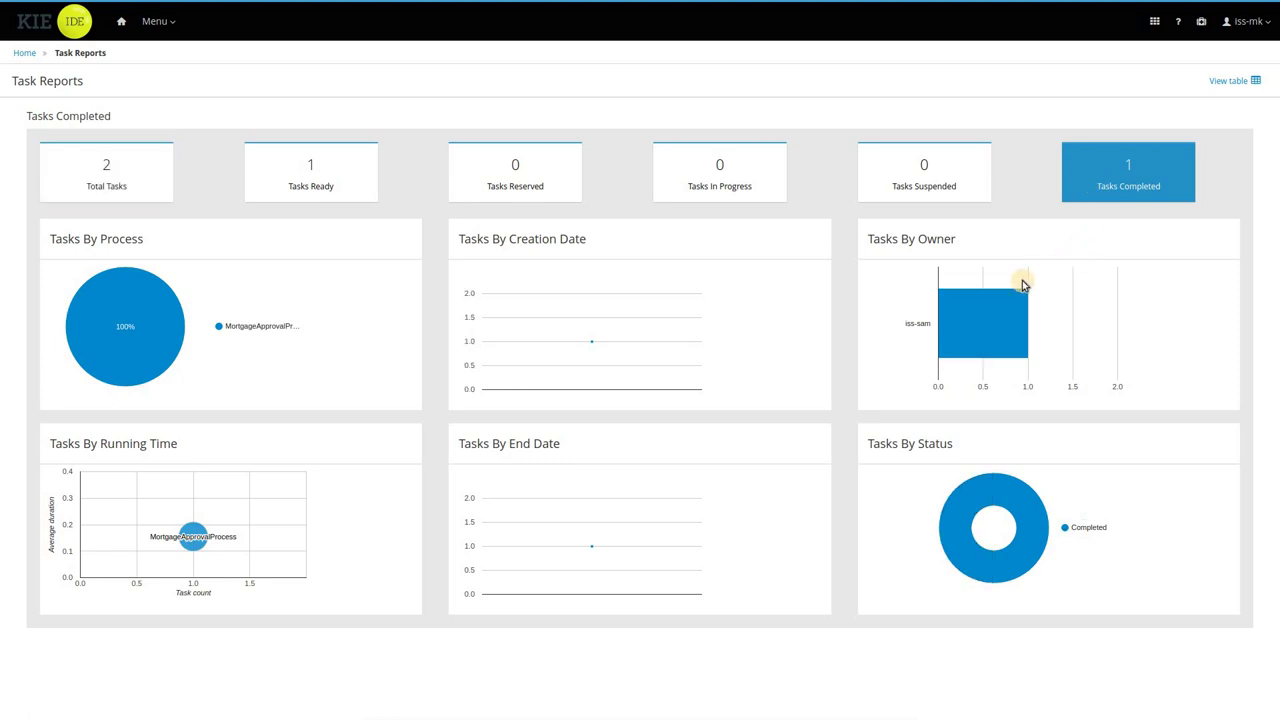
mouse_move(965, 322)
click(157, 21)
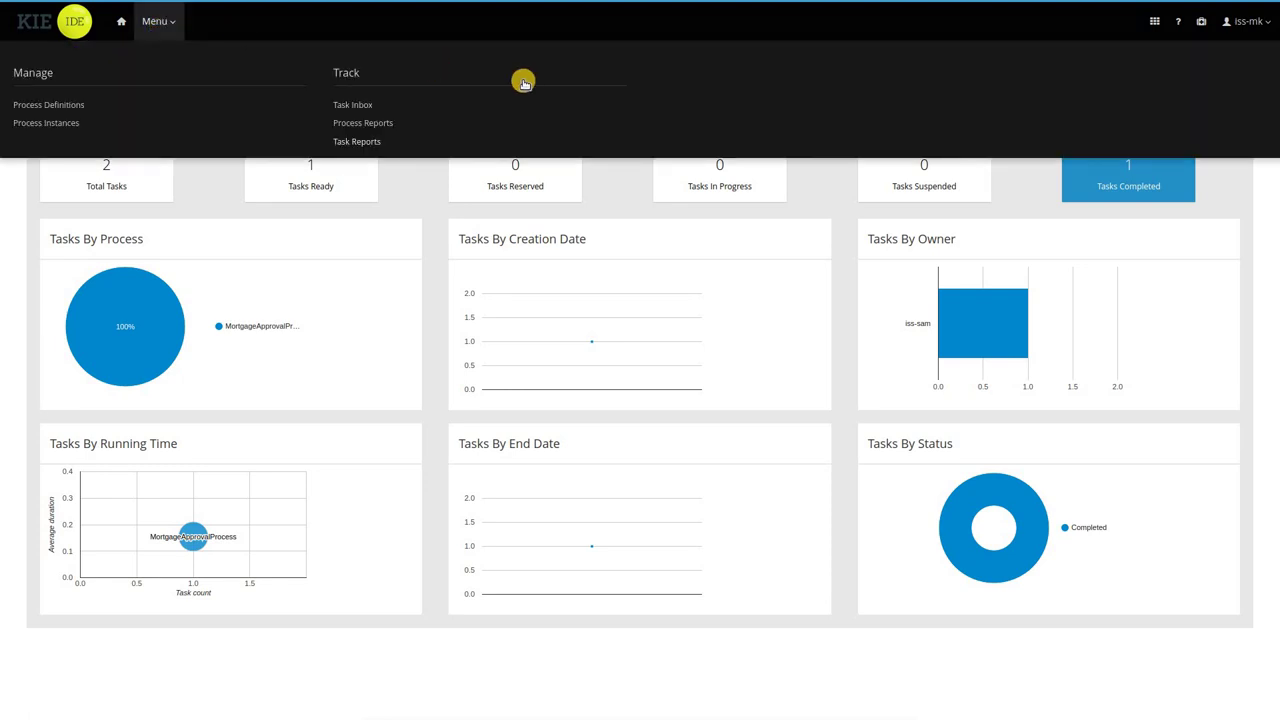
- View Process Reports showing one active MortgageApprovalProcess instance, then go to the Task Inbox
click(384, 123)
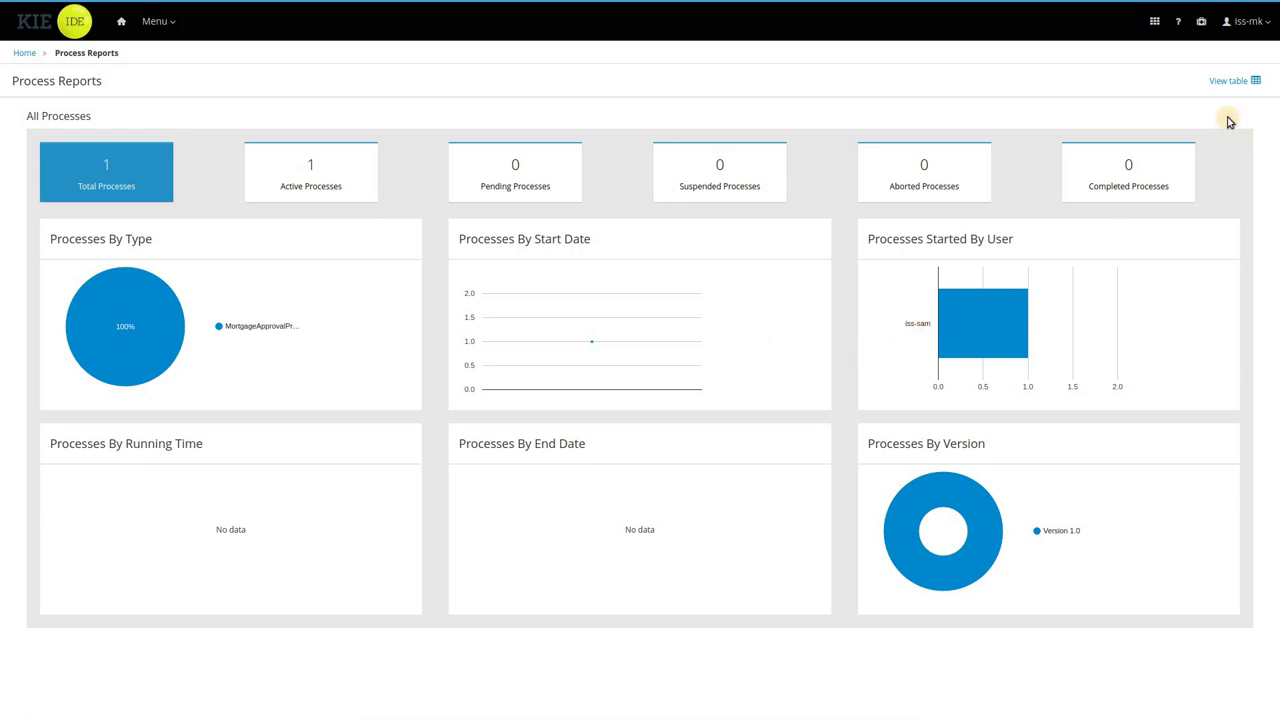
click(153, 24)
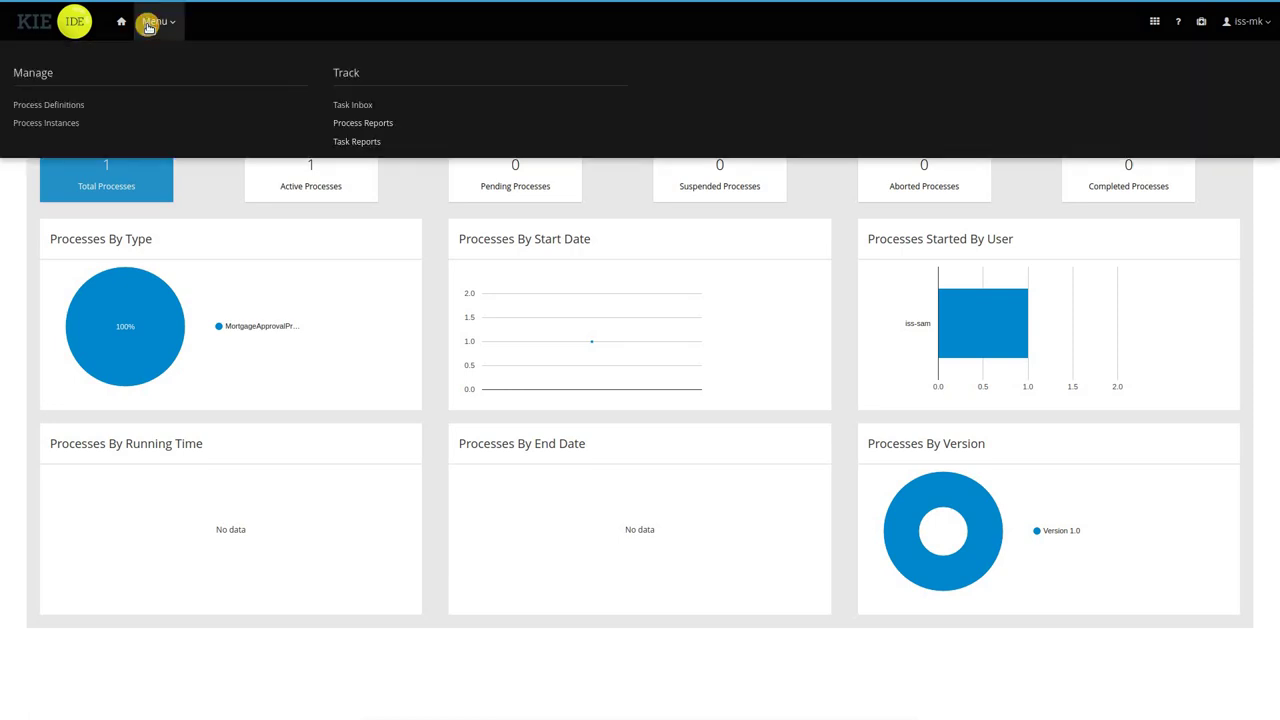
click(359, 108)
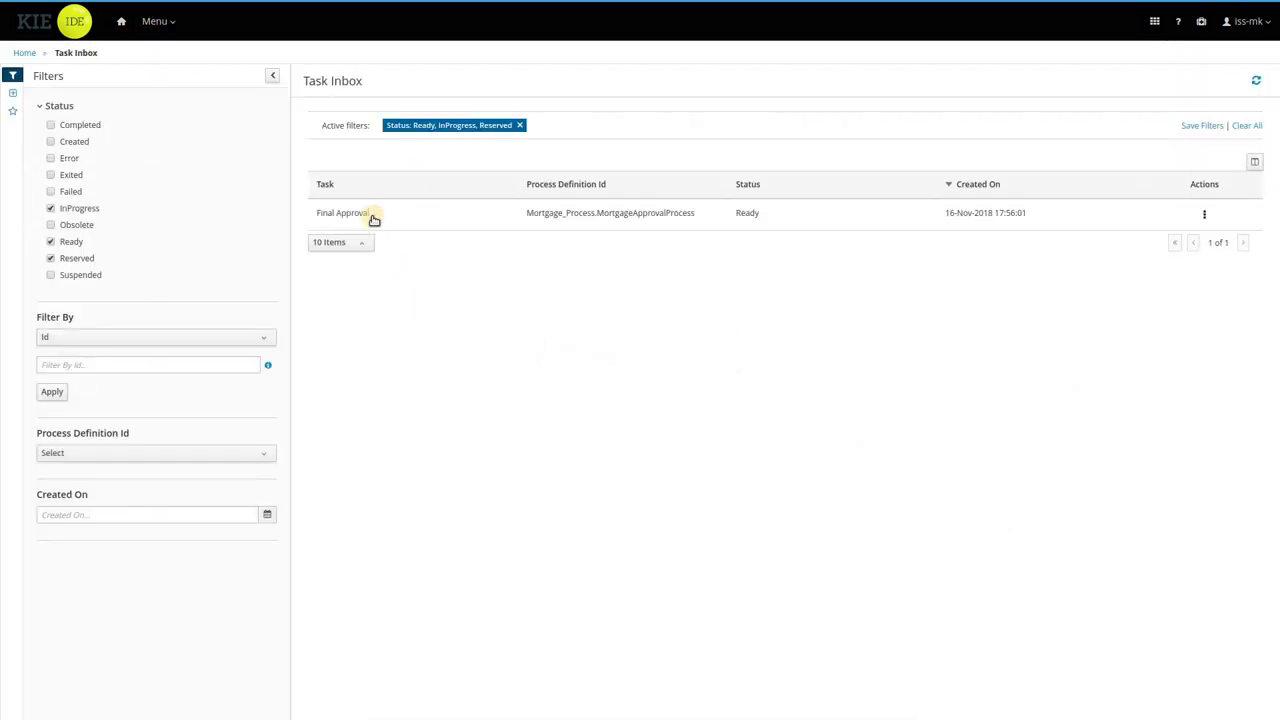
- Open the Final Approval task (task 2) and scroll through its property, mortgage and applicant details
click(491, 215)
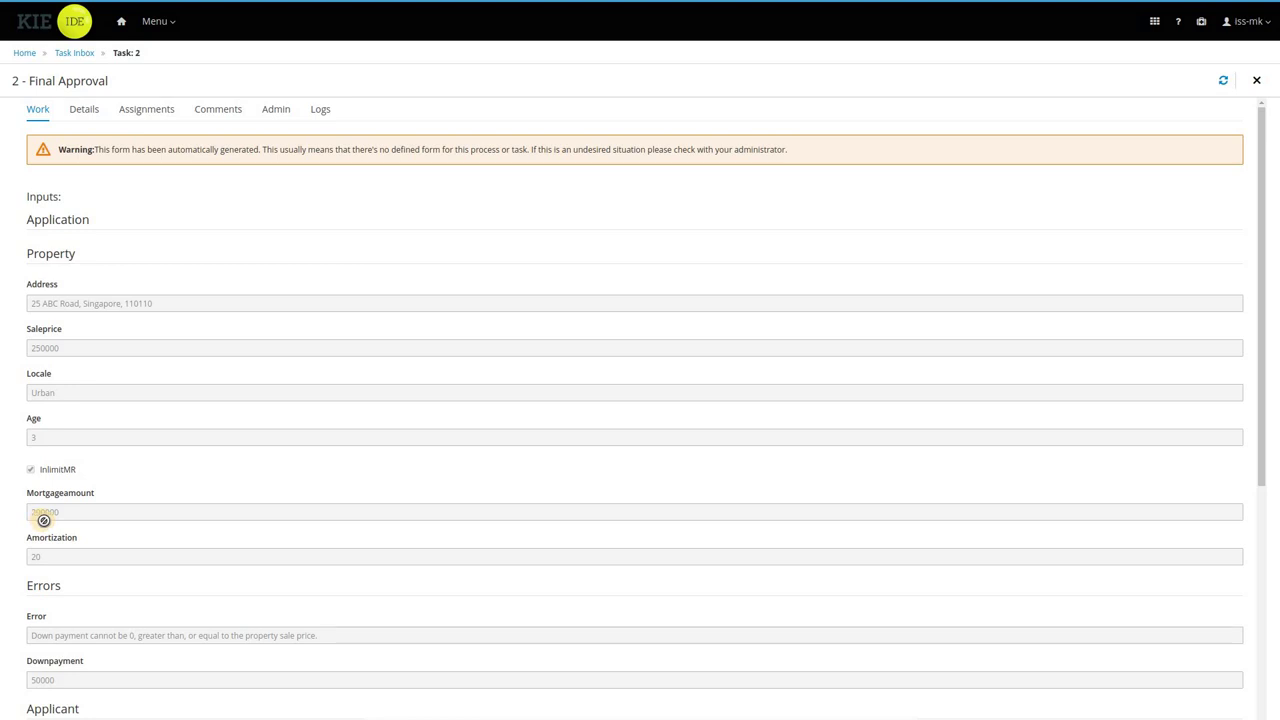
scroll(20, 517, down, 3)
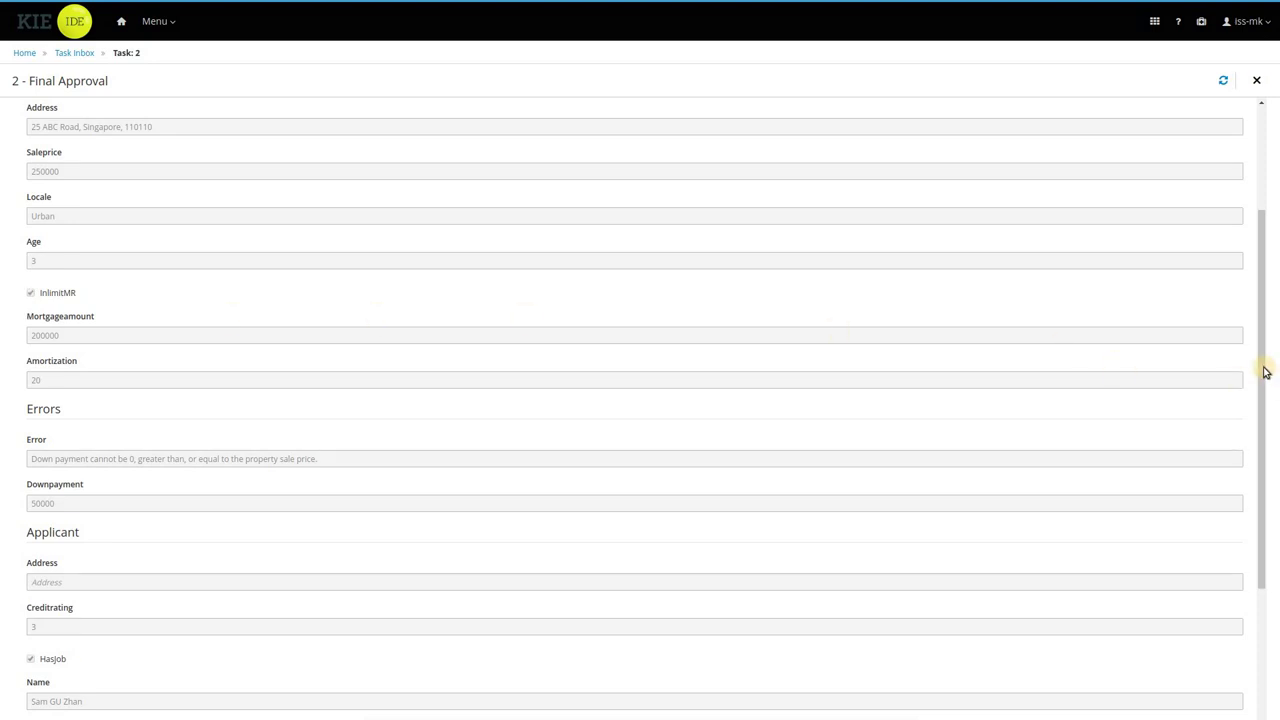
drag(1262, 371, 1274, 580)
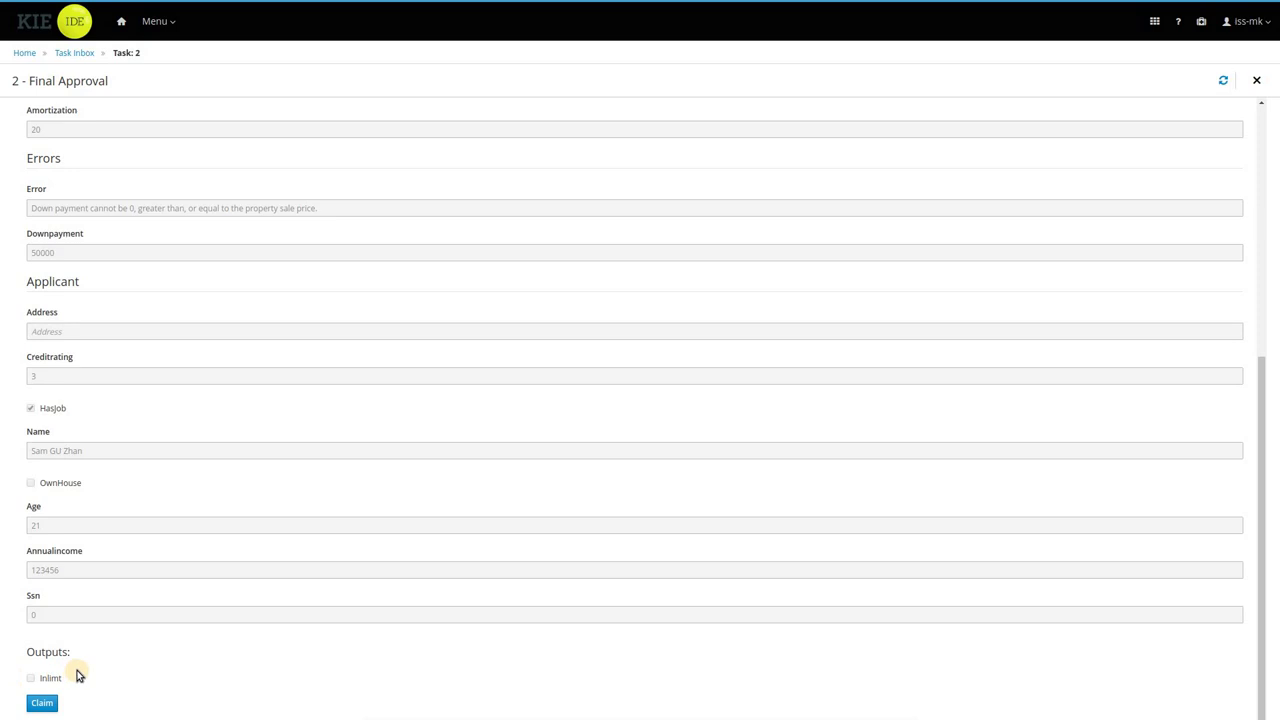
- Claim and start the Final Approval task, tick the Inlimt output, and complete it
click(40, 705)
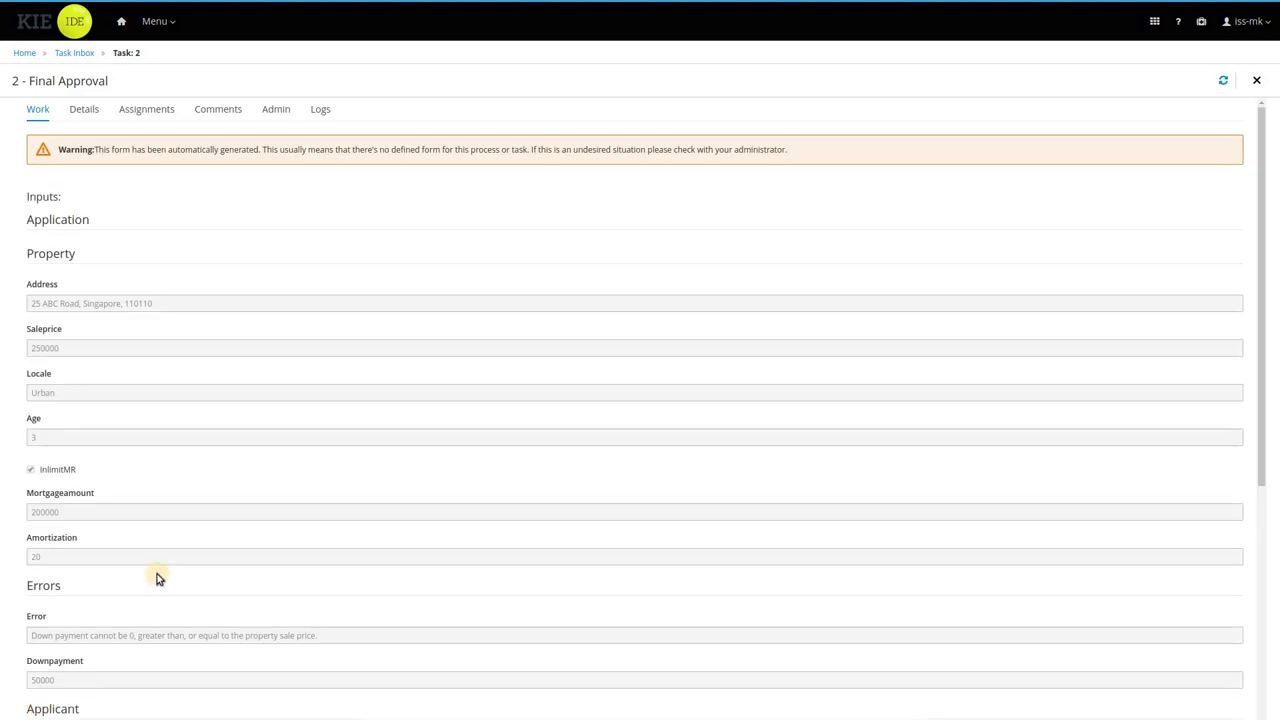
scroll(157, 575, down, 5)
click(82, 702)
scroll(16, 530, down, 5)
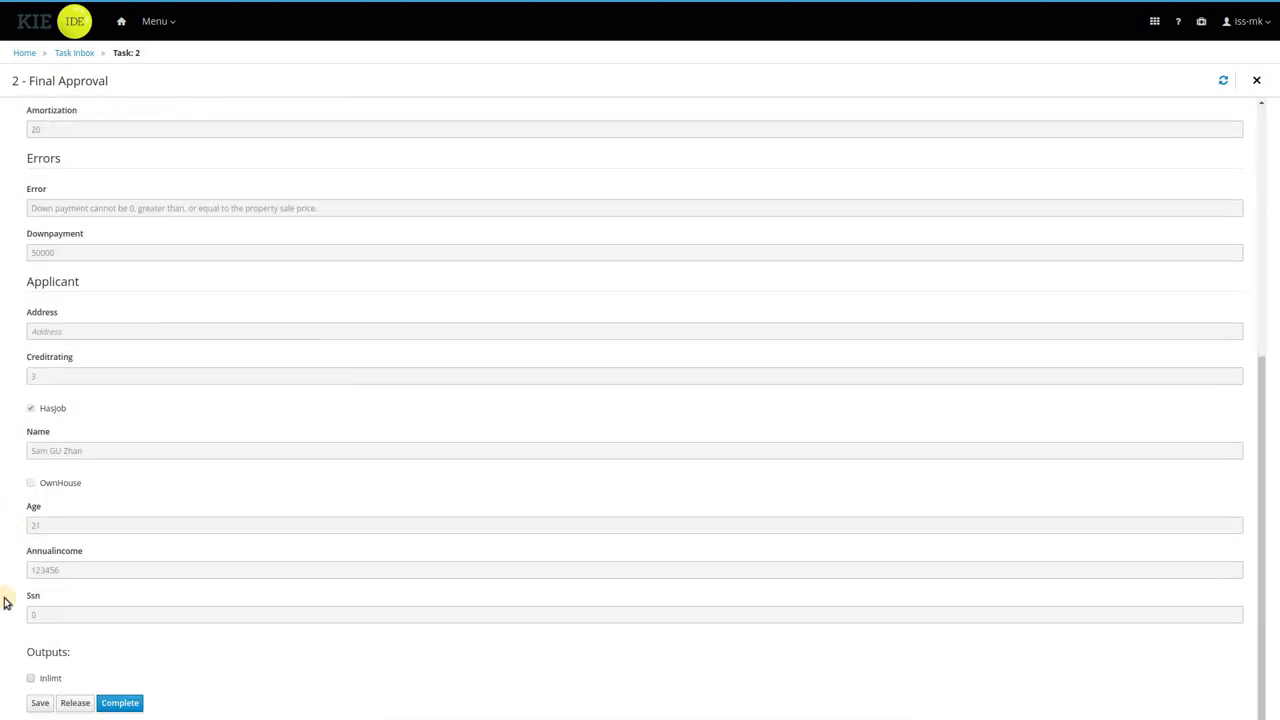
click(31, 679)
click(116, 704)
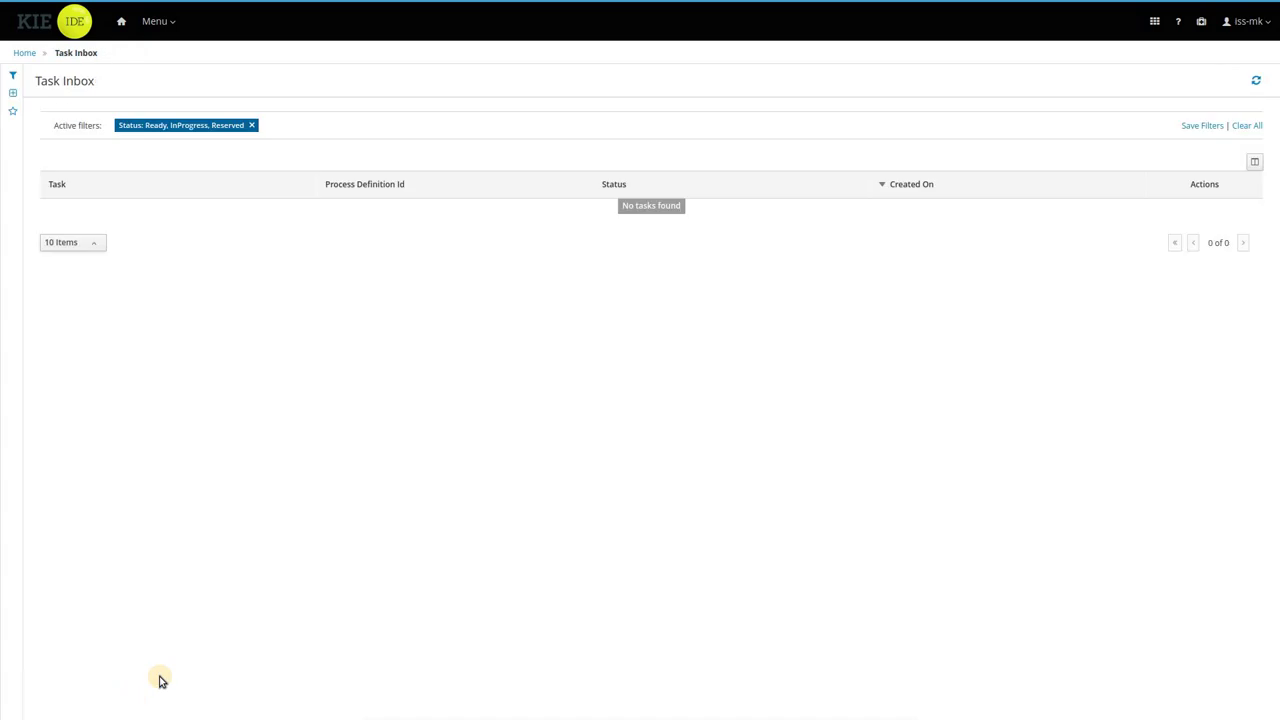
- Go to Manage Process Instances, include completed instances, and open process instance 1
click(161, 23)
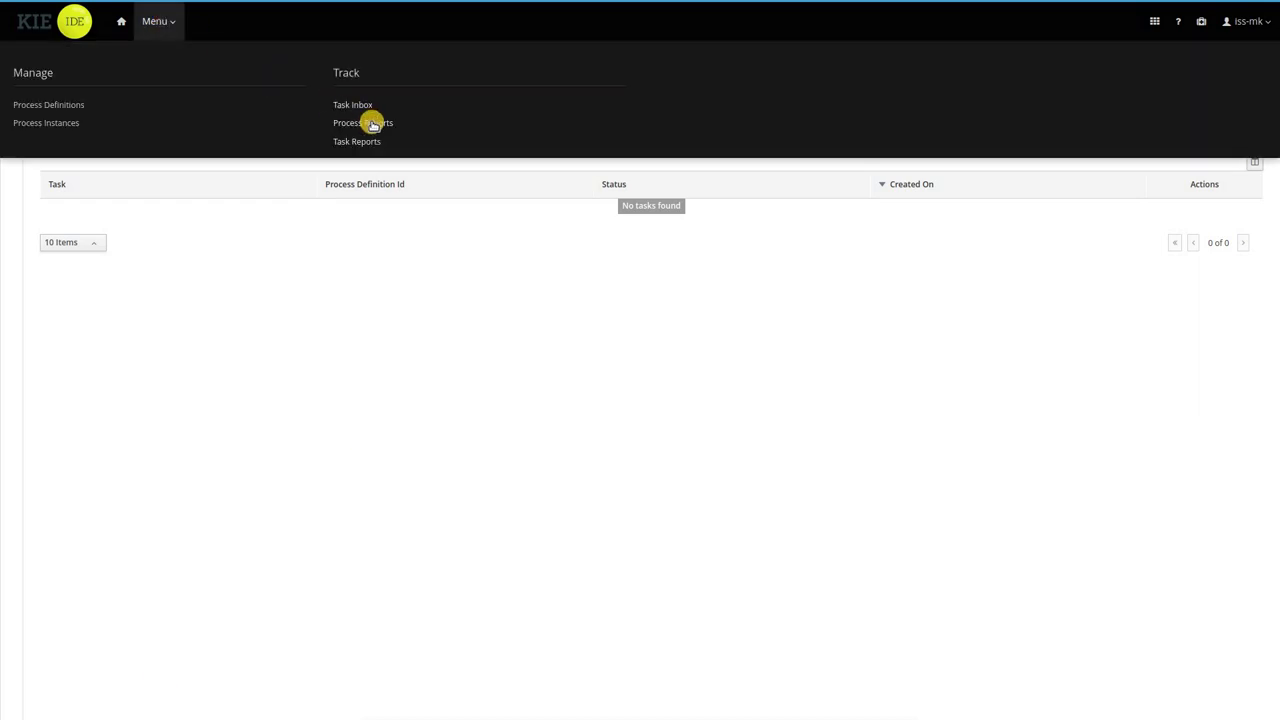
click(362, 122)
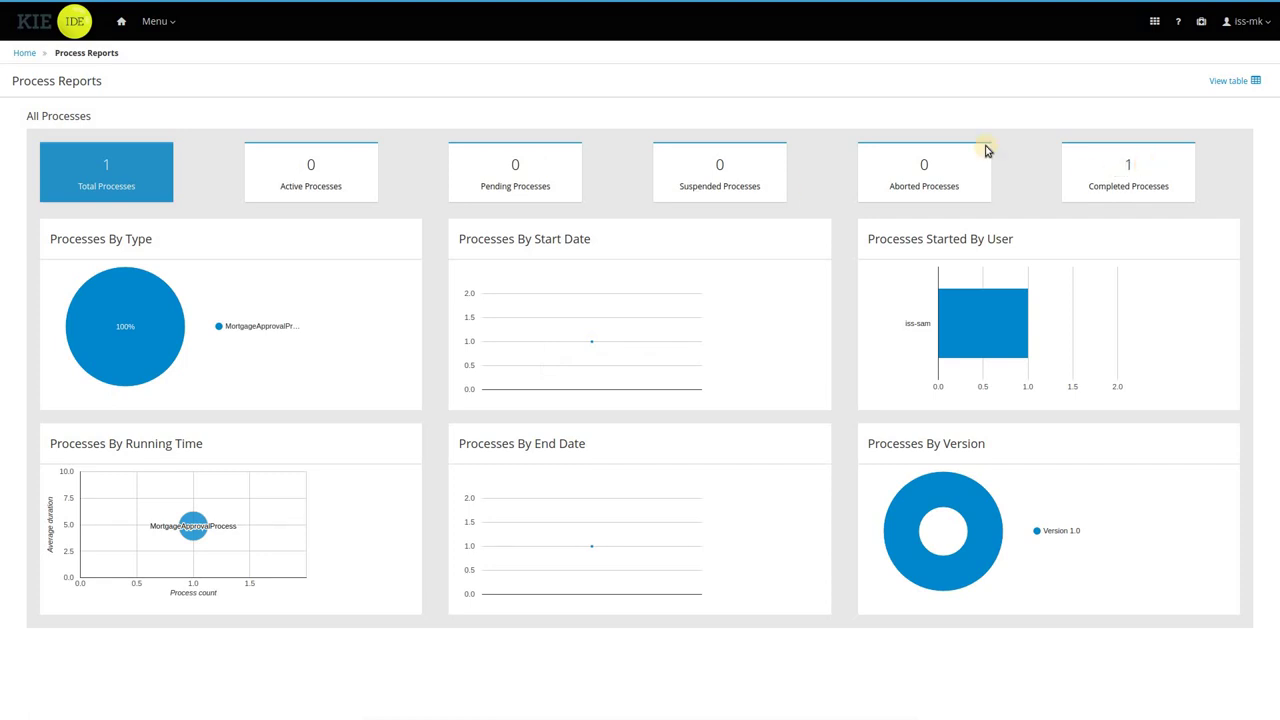
click(152, 23)
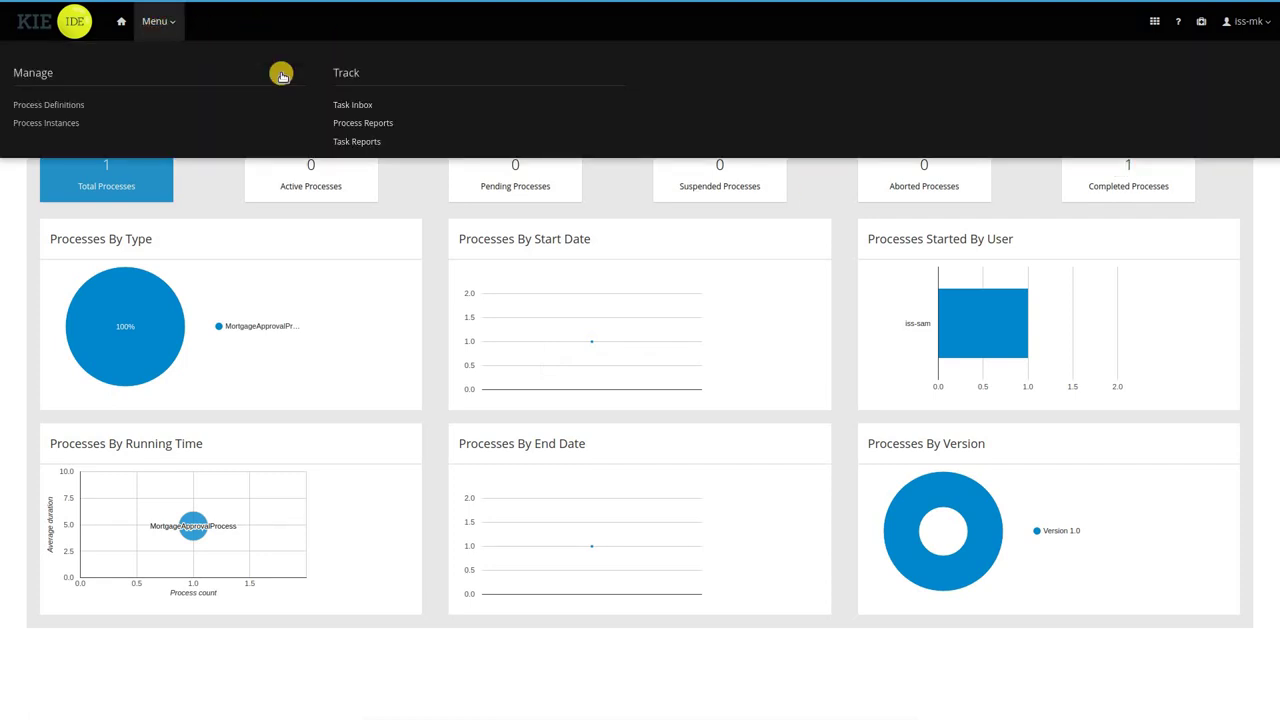
click(58, 124)
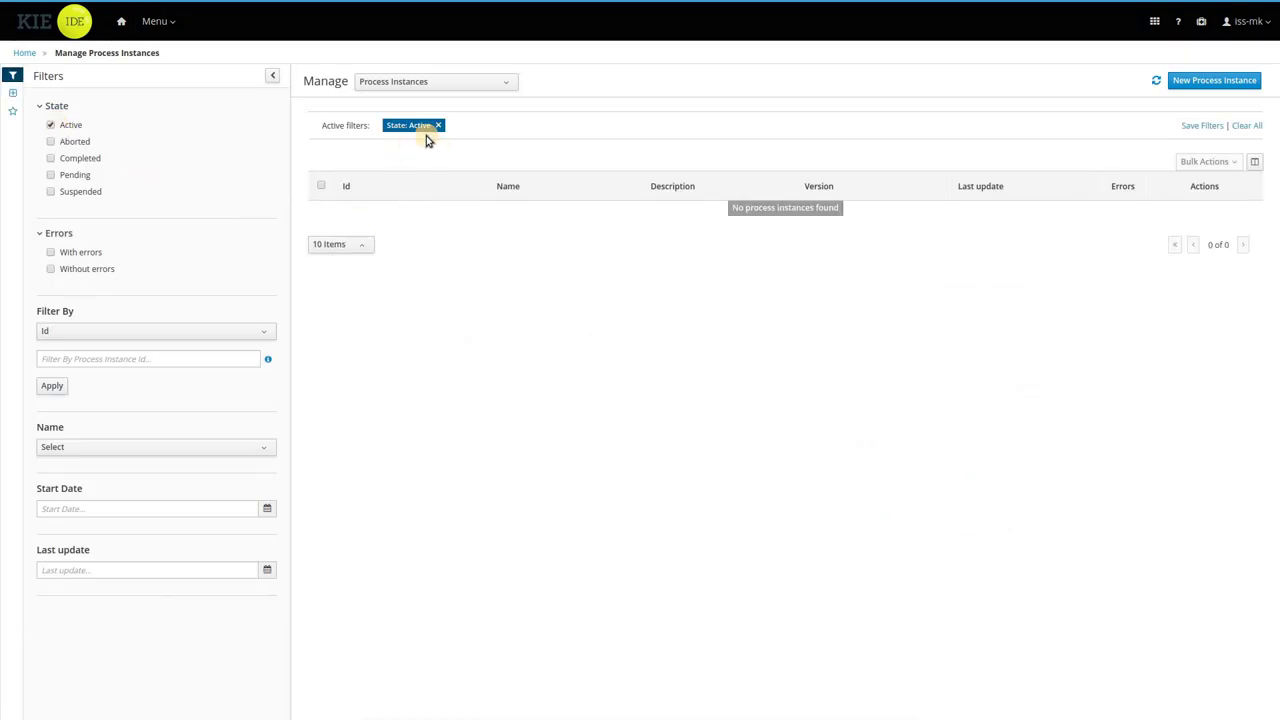
click(51, 159)
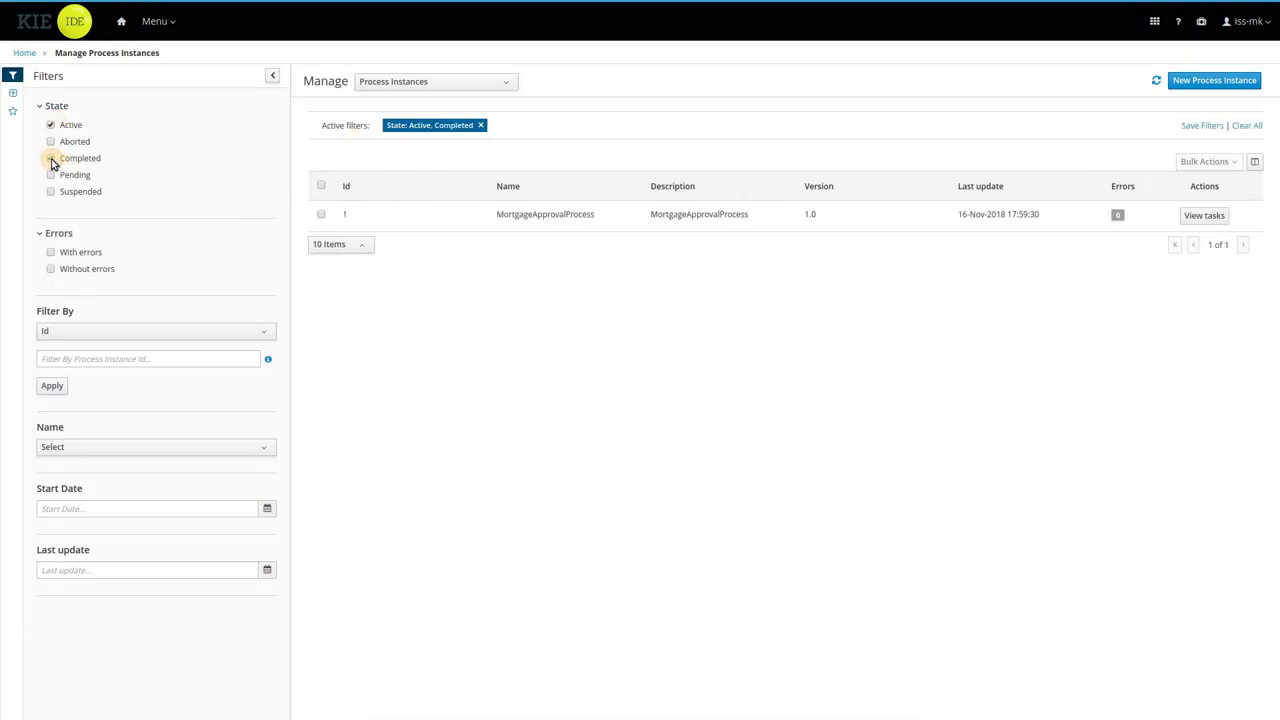
click(452, 215)
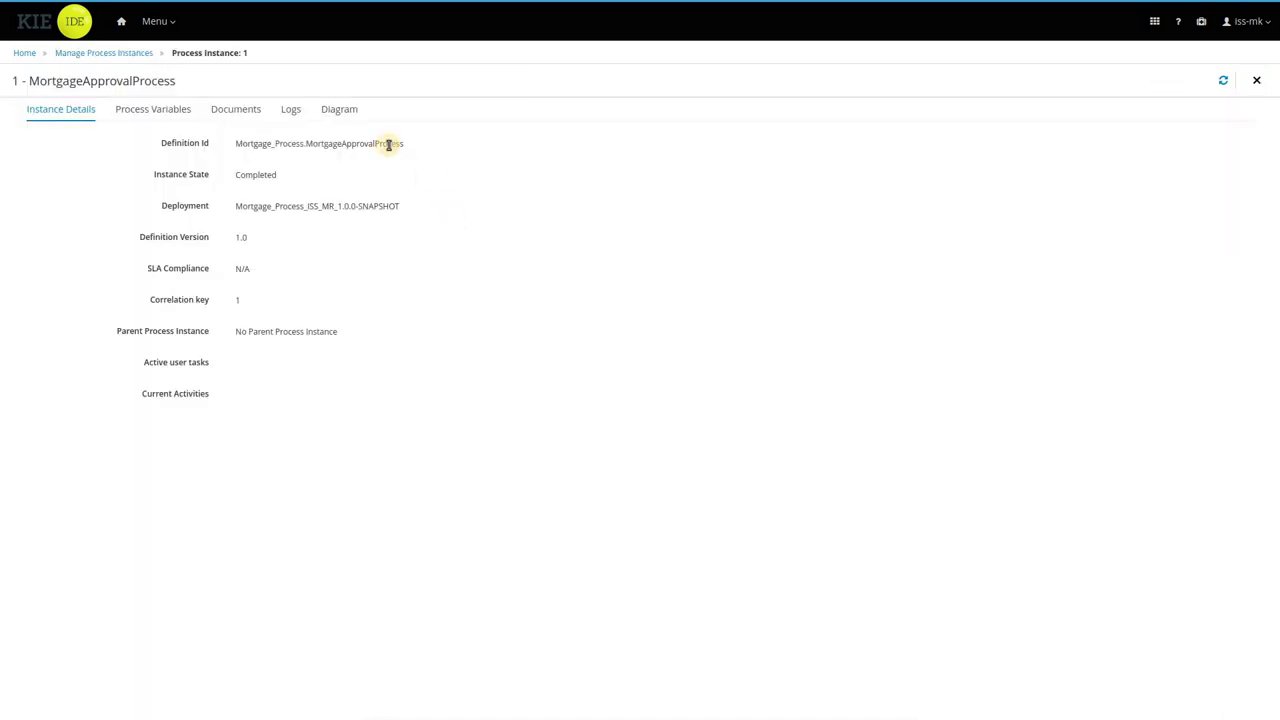
- Review instance 1's variables, documents, logs and diagram, then close it back to the list
click(173, 112)
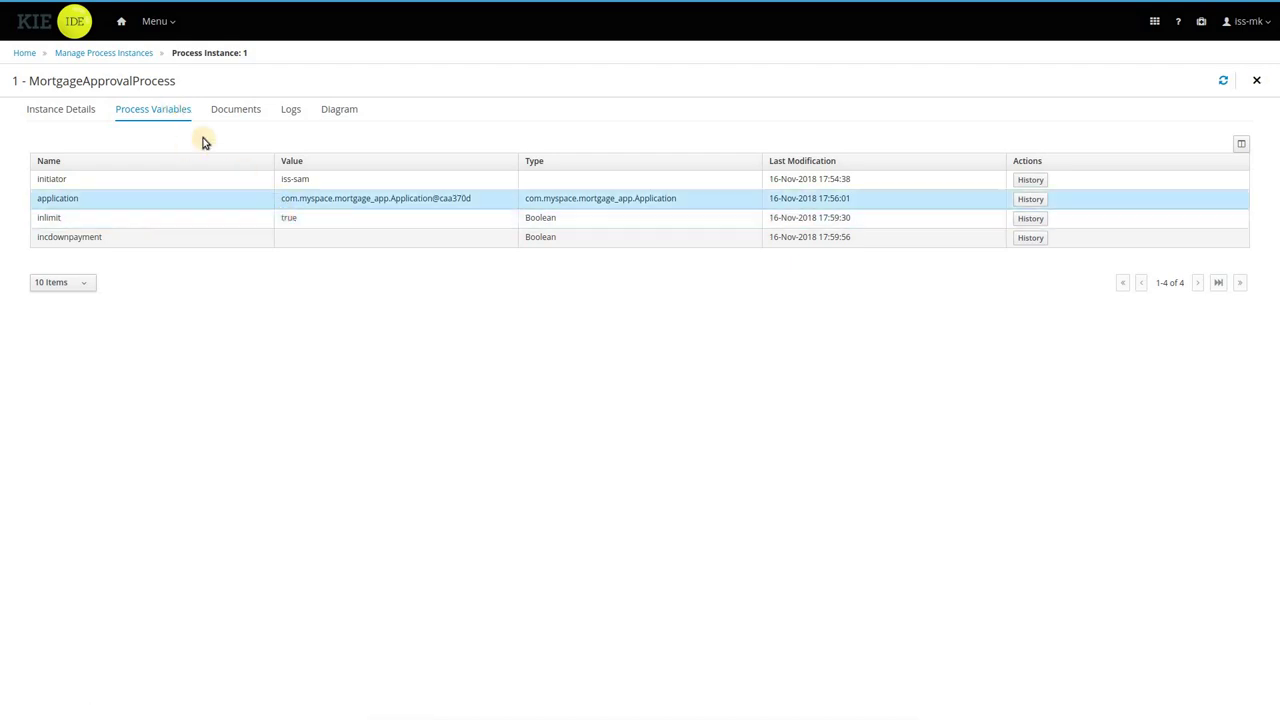
click(230, 115)
click(287, 112)
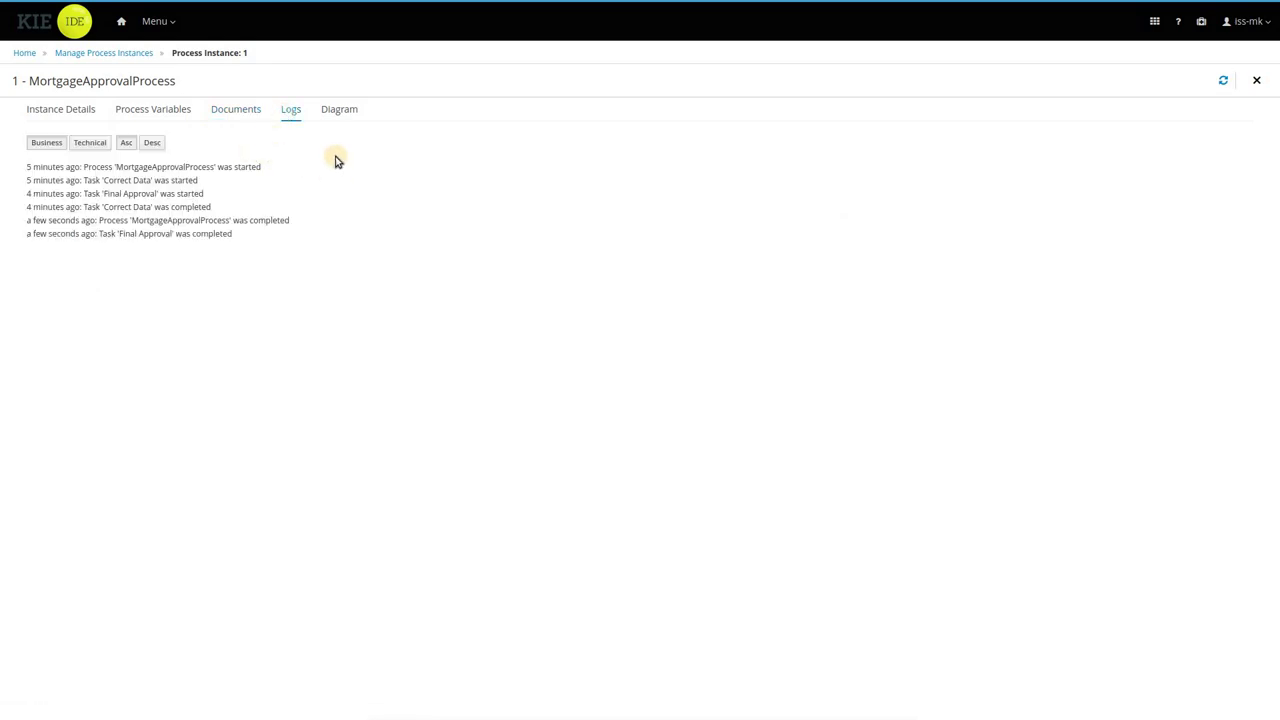
click(340, 112)
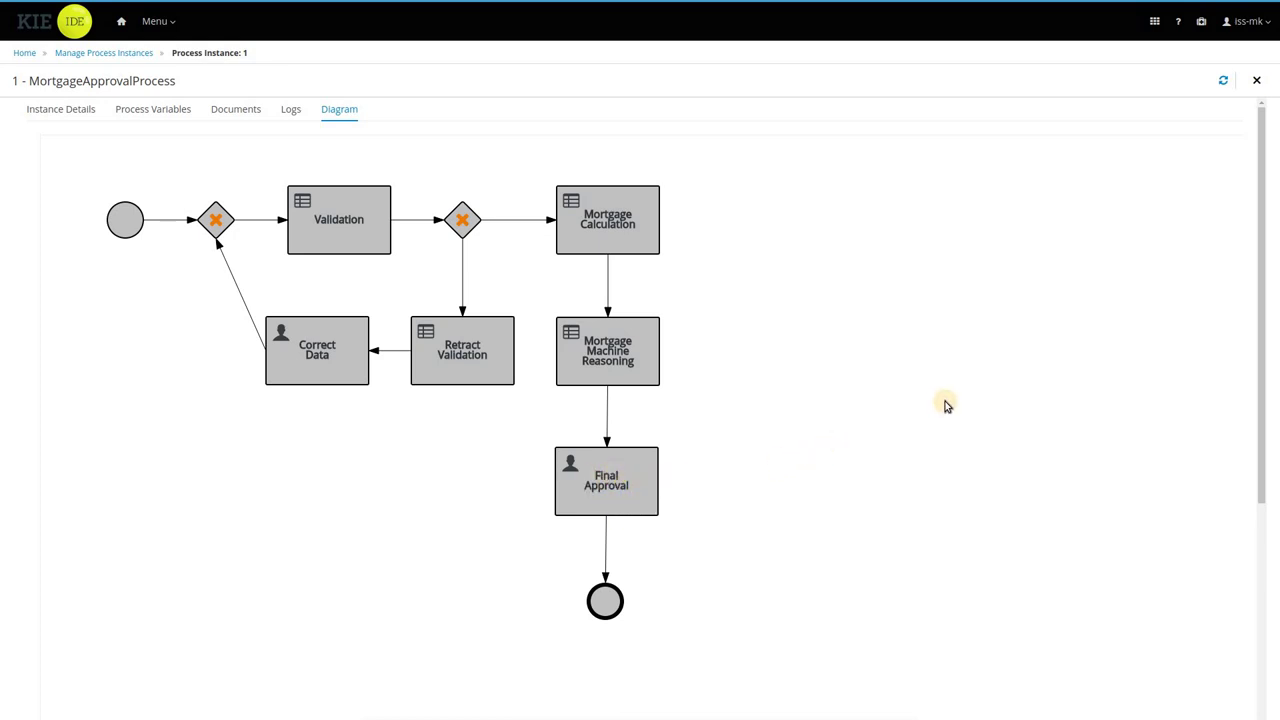
click(1257, 80)
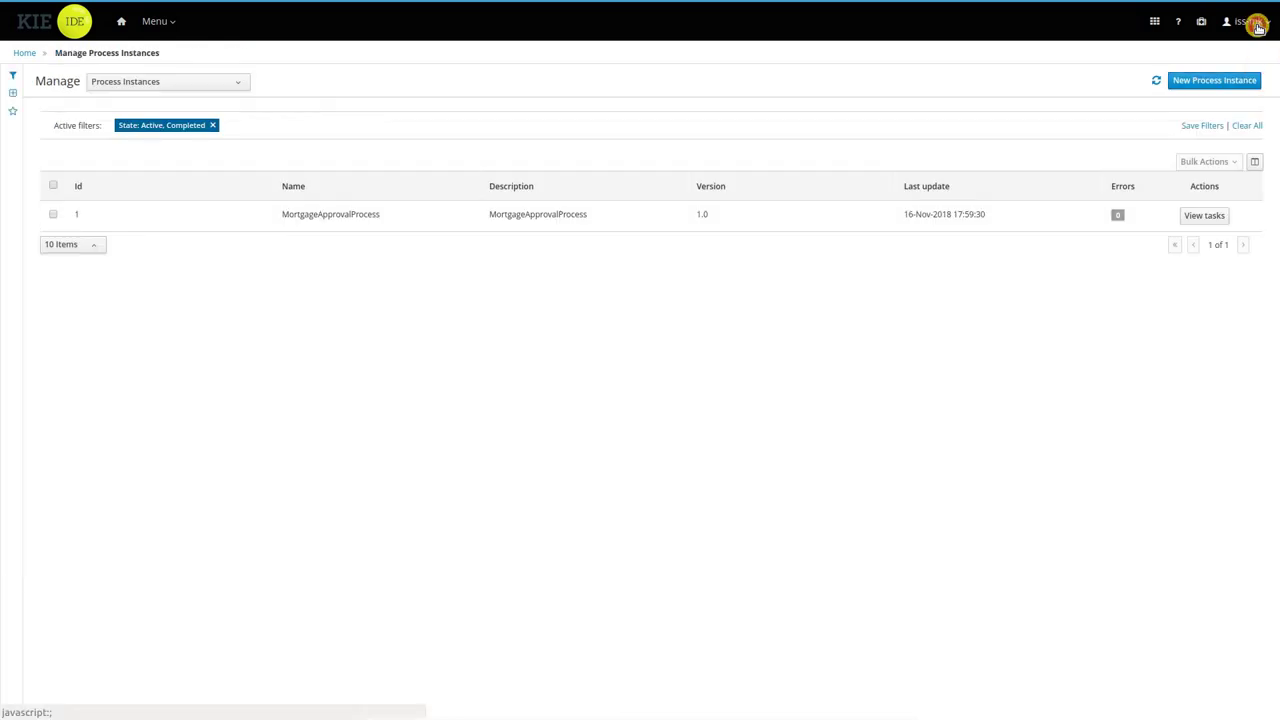
- Log out of the workbench as iss-mk and exit full-screen to show Logout successful
click(1245, 24)
click(1195, 69)
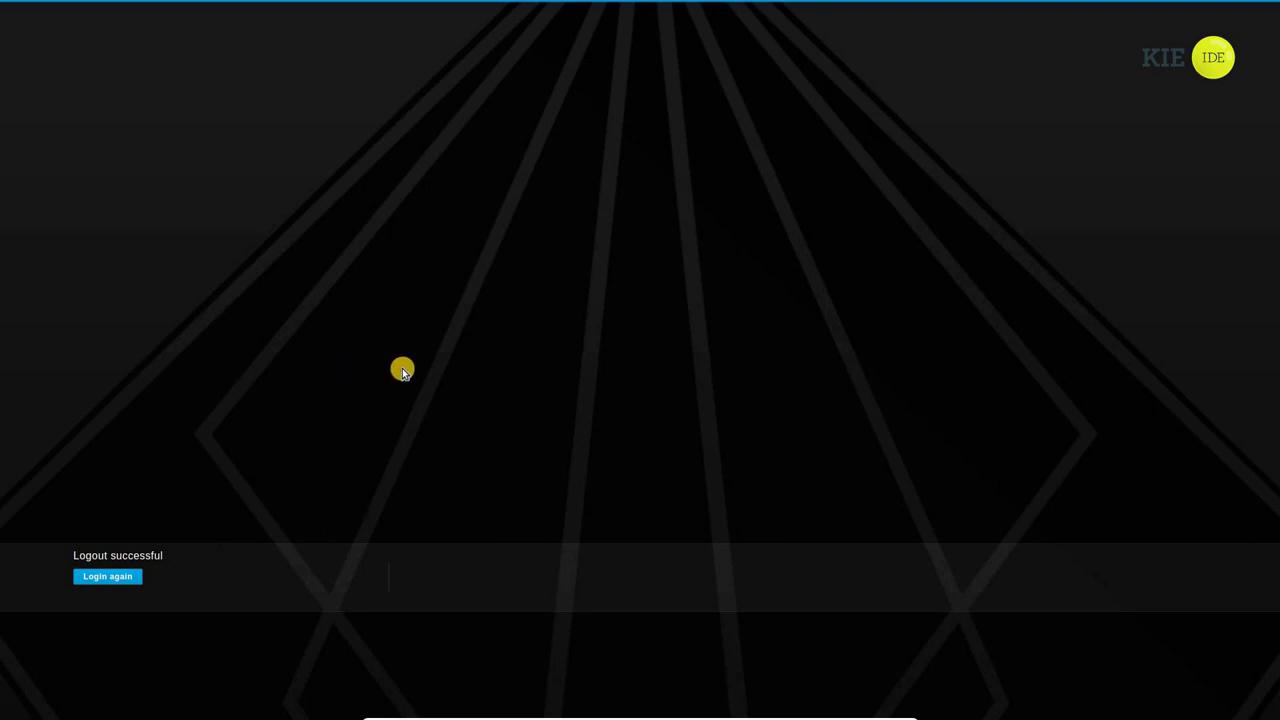
key(F11)
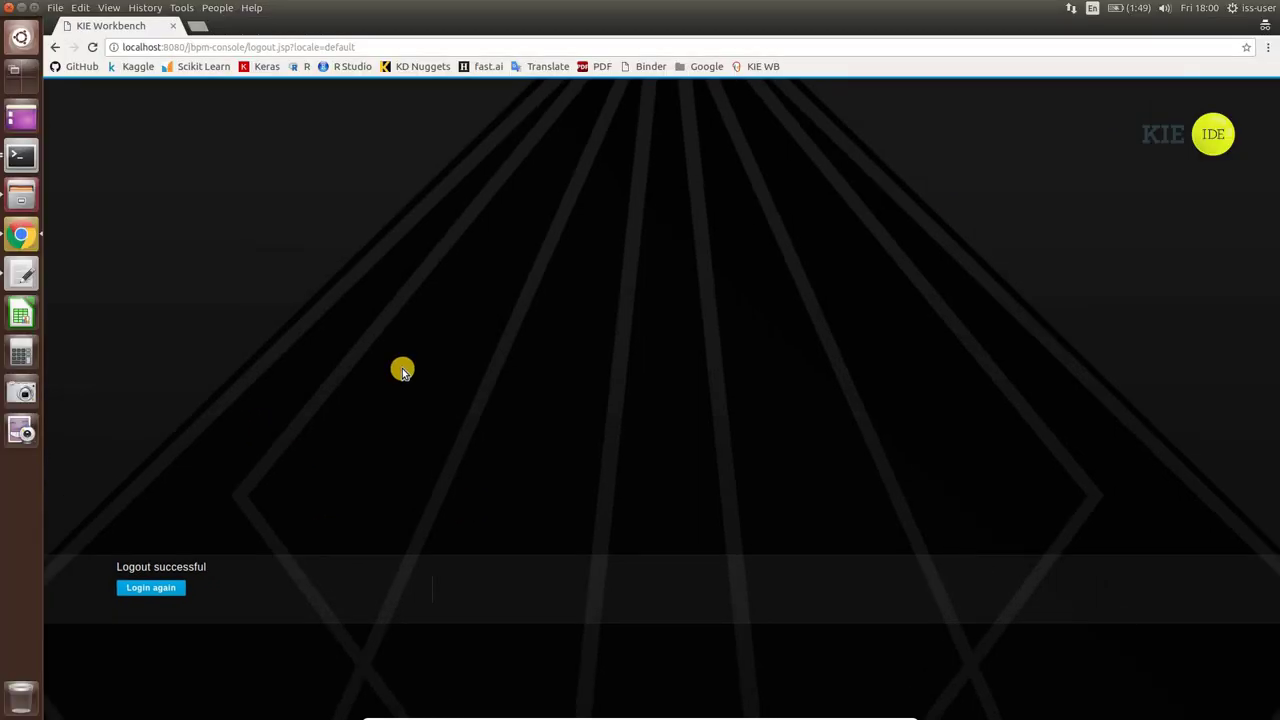
key(F11)
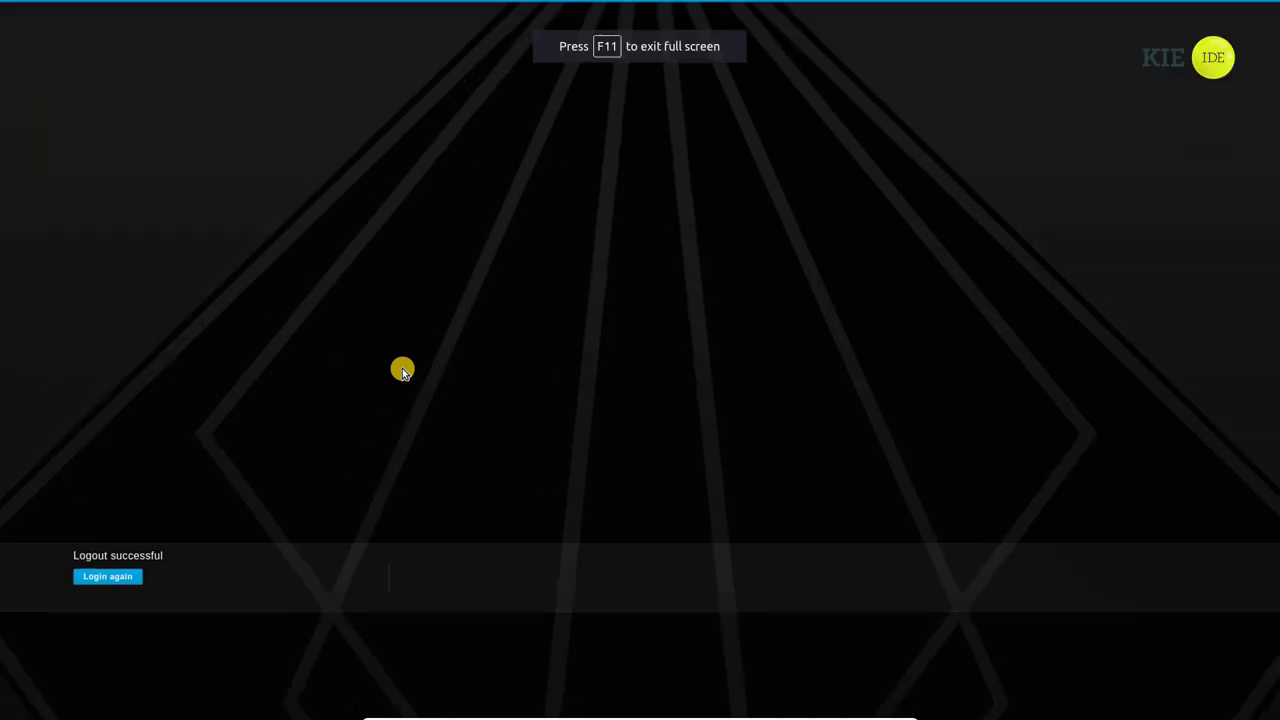
key(F11)
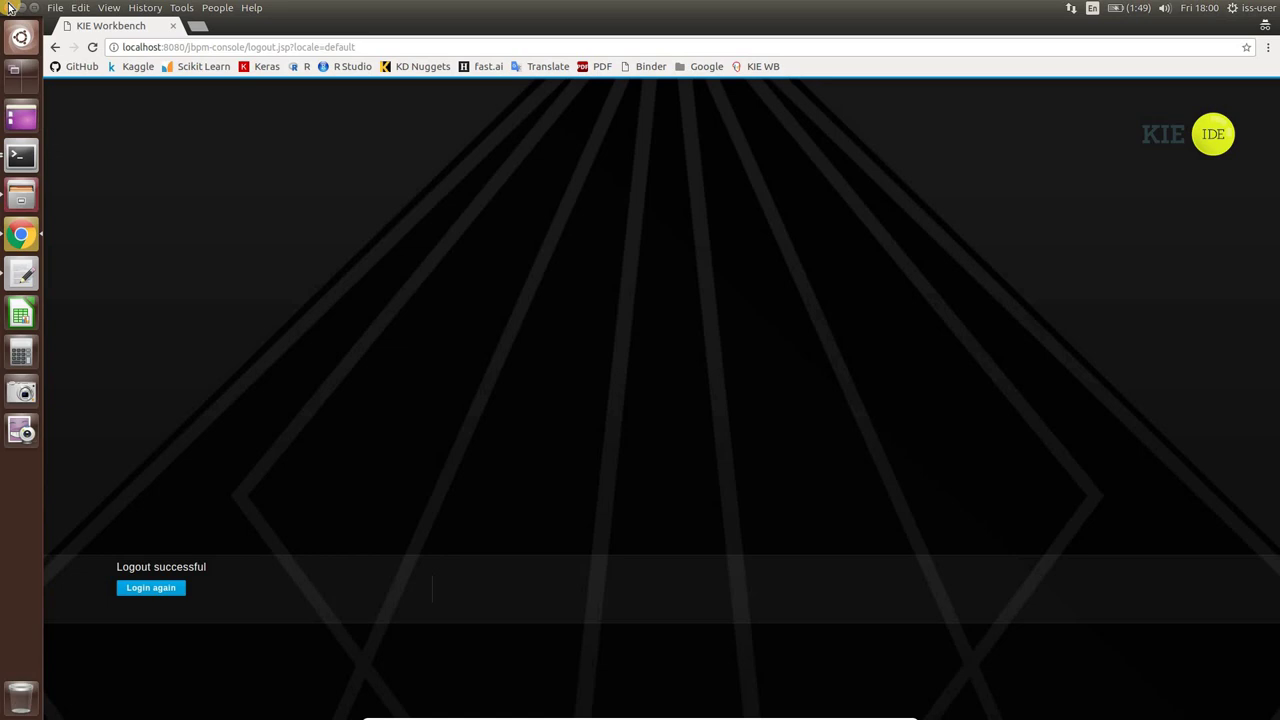
- Close Chrome, the small terminal, gedit without saving, and the Mortgage_Process_ISS_MR Files window
click(8, 8)
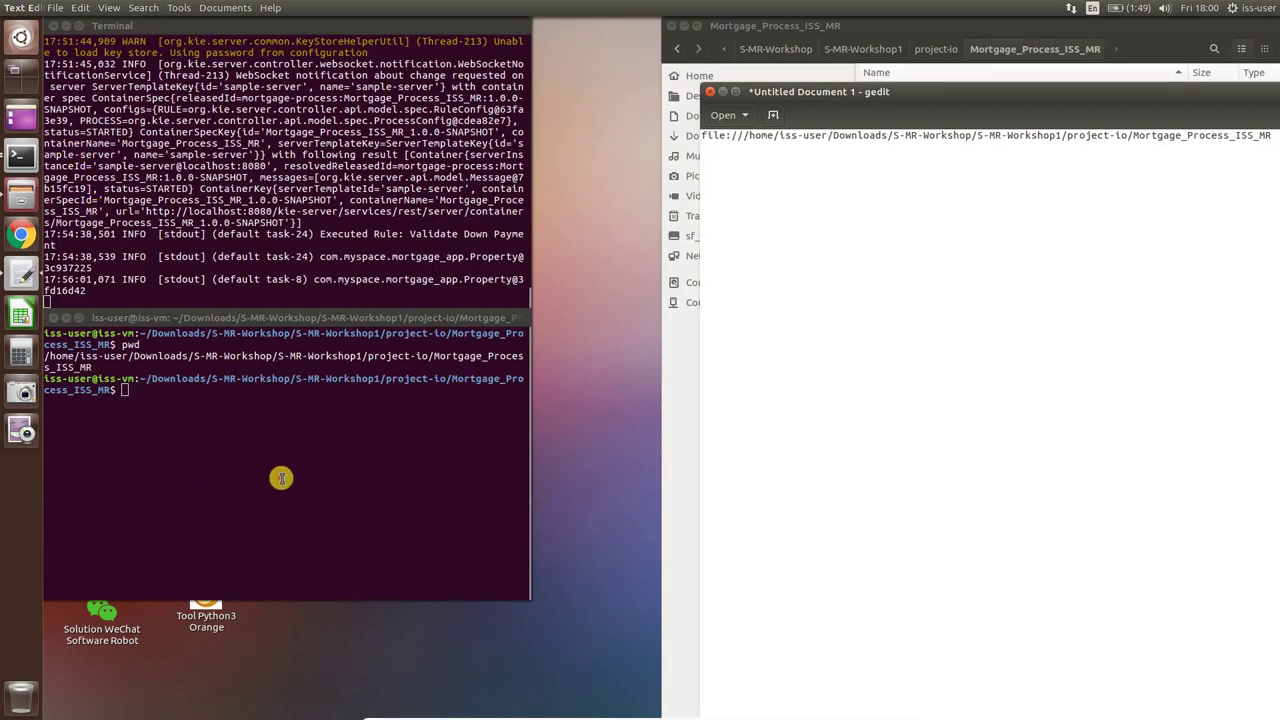
click(282, 400)
drag(415, 323, 690, 357)
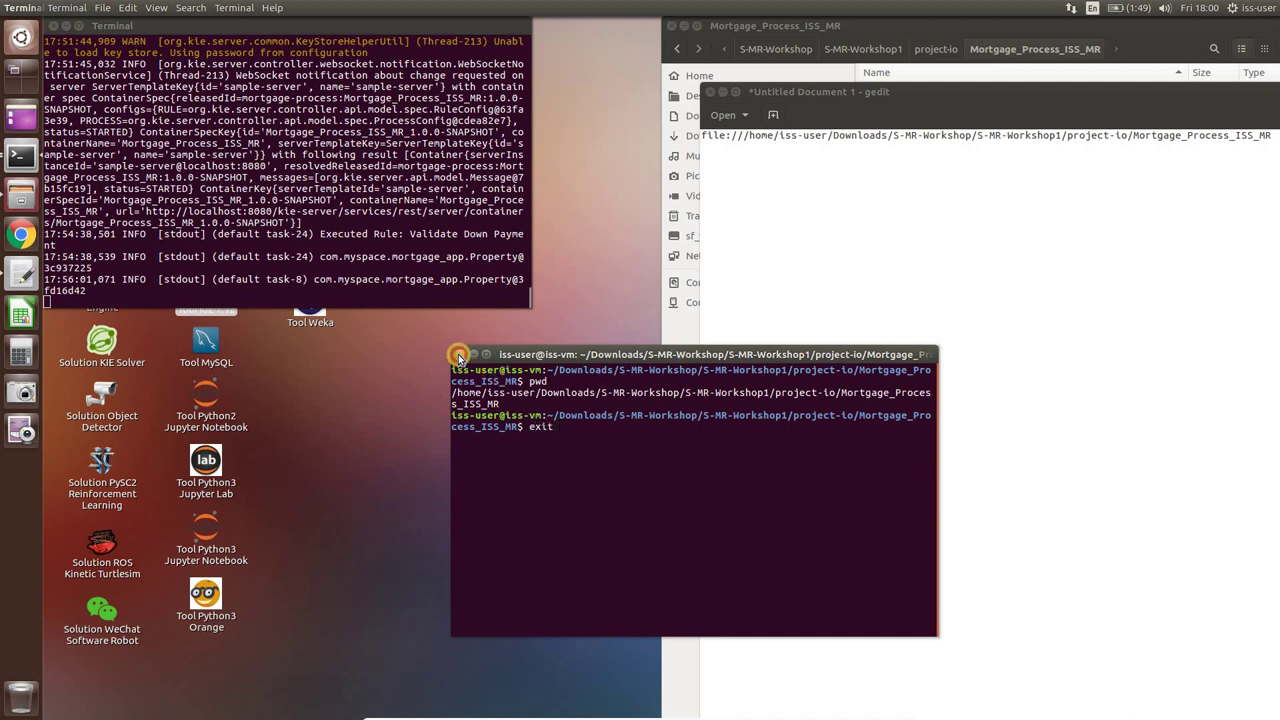
click(459, 355)
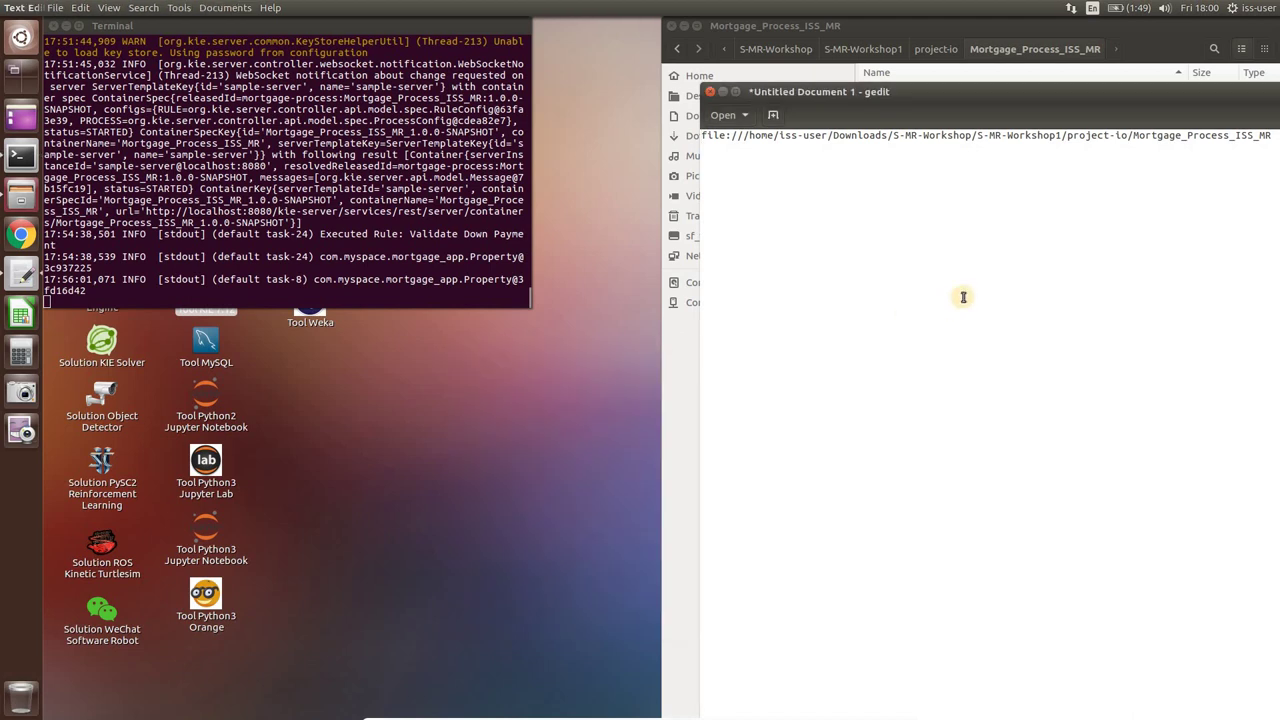
click(710, 93)
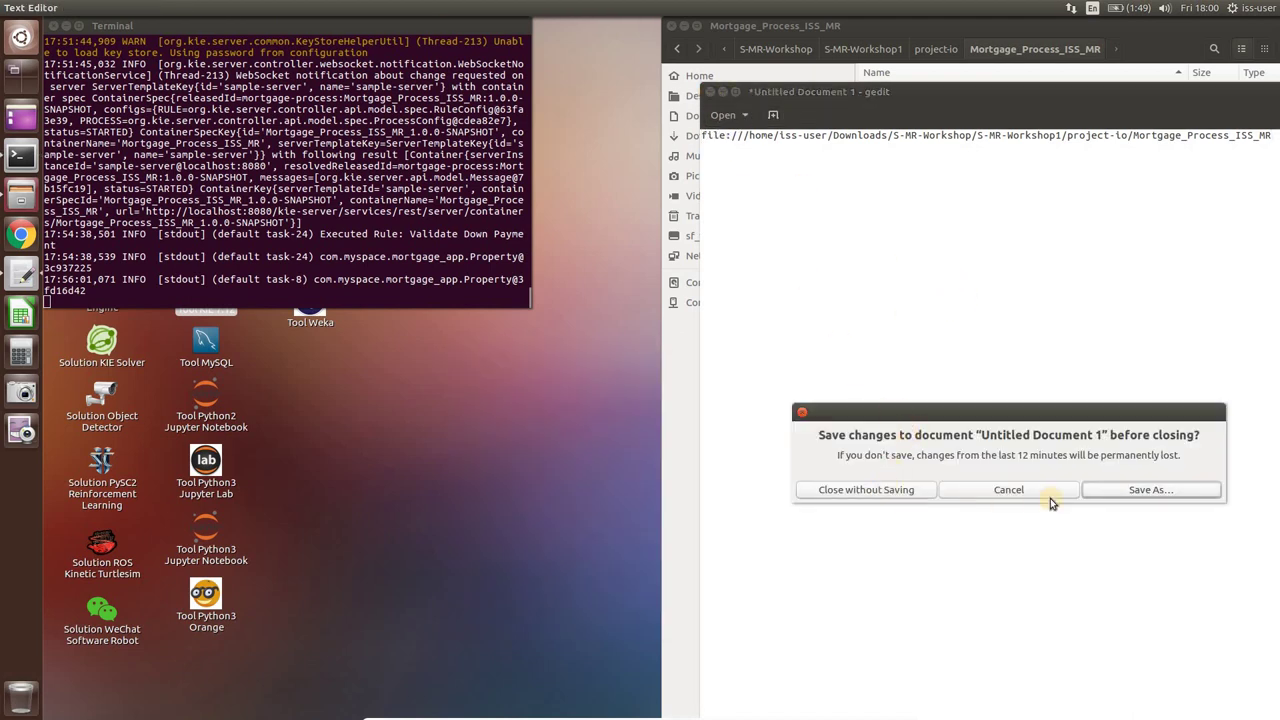
click(922, 489)
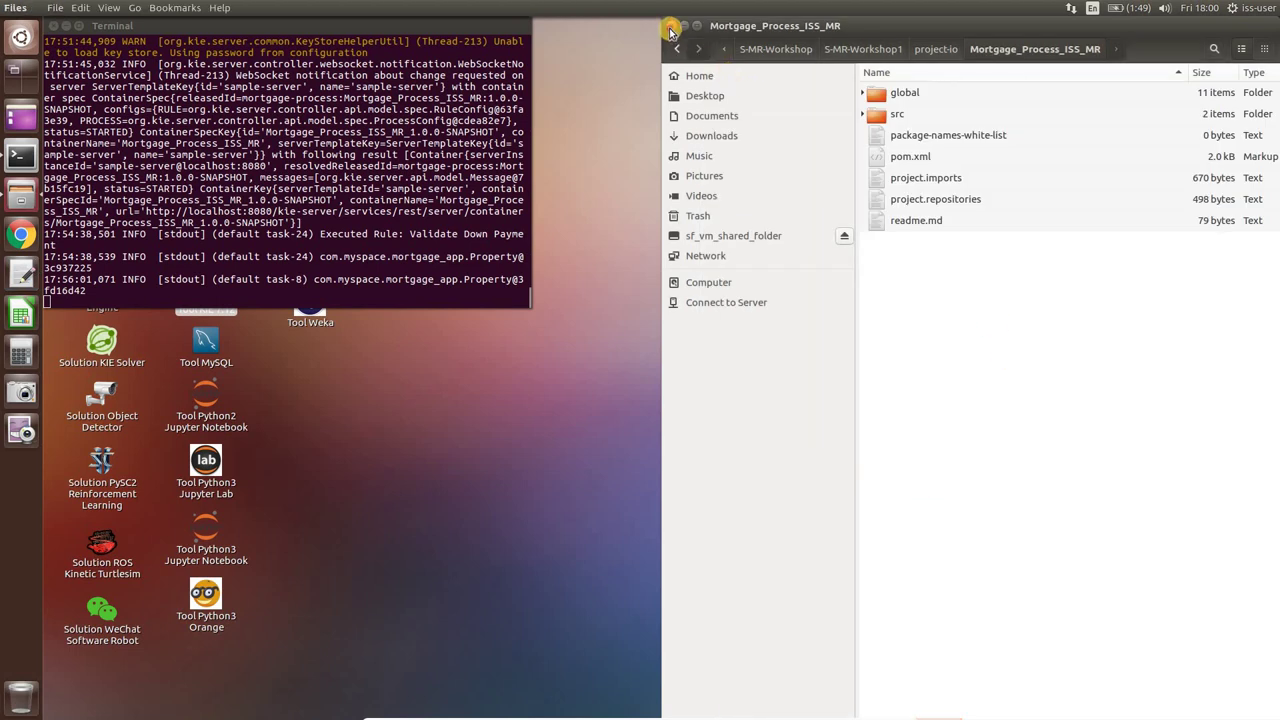
key(ctrl+w)
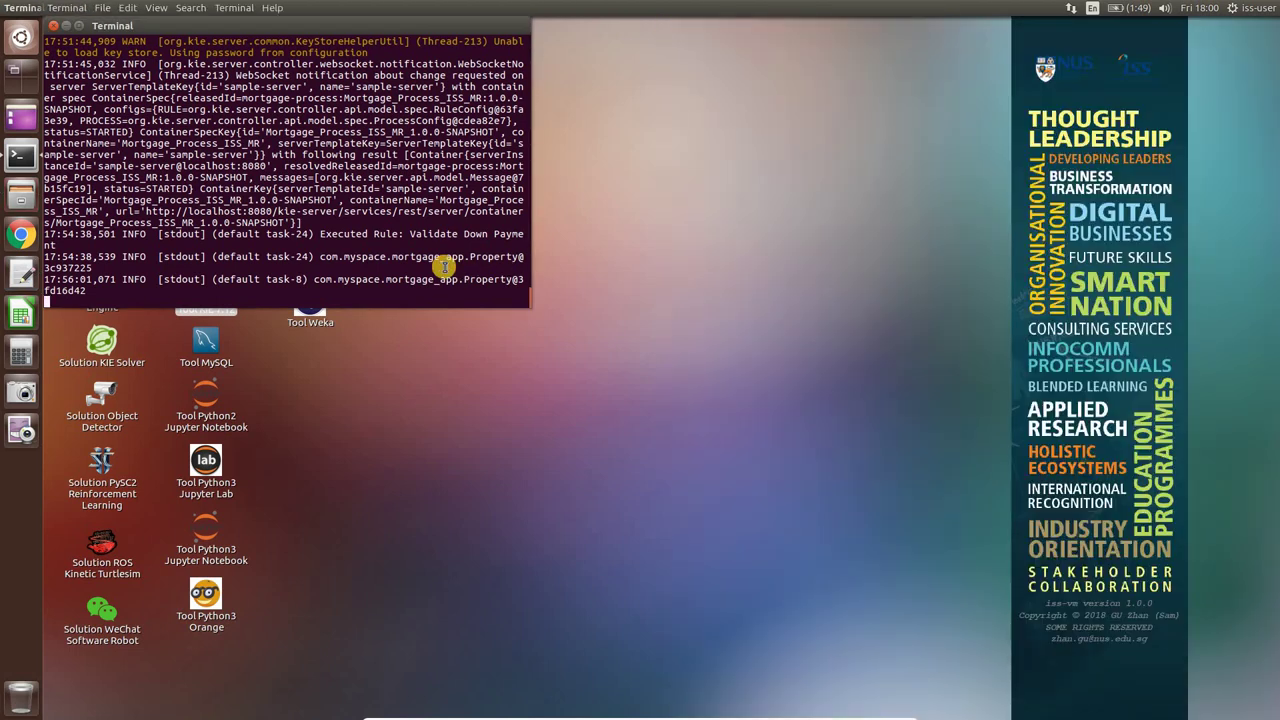
- Stop the KIE server with Ctrl+C and shut down the virtual machine
key(ctrl+c)
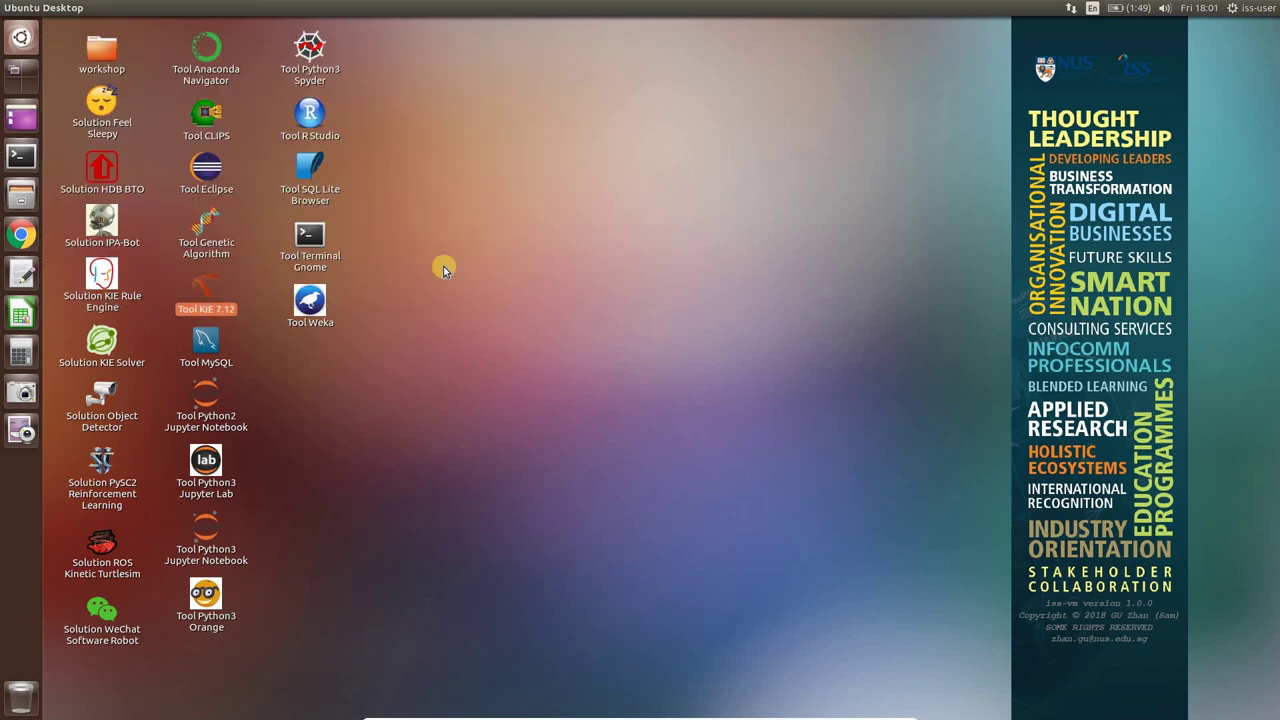
click(514, 263)
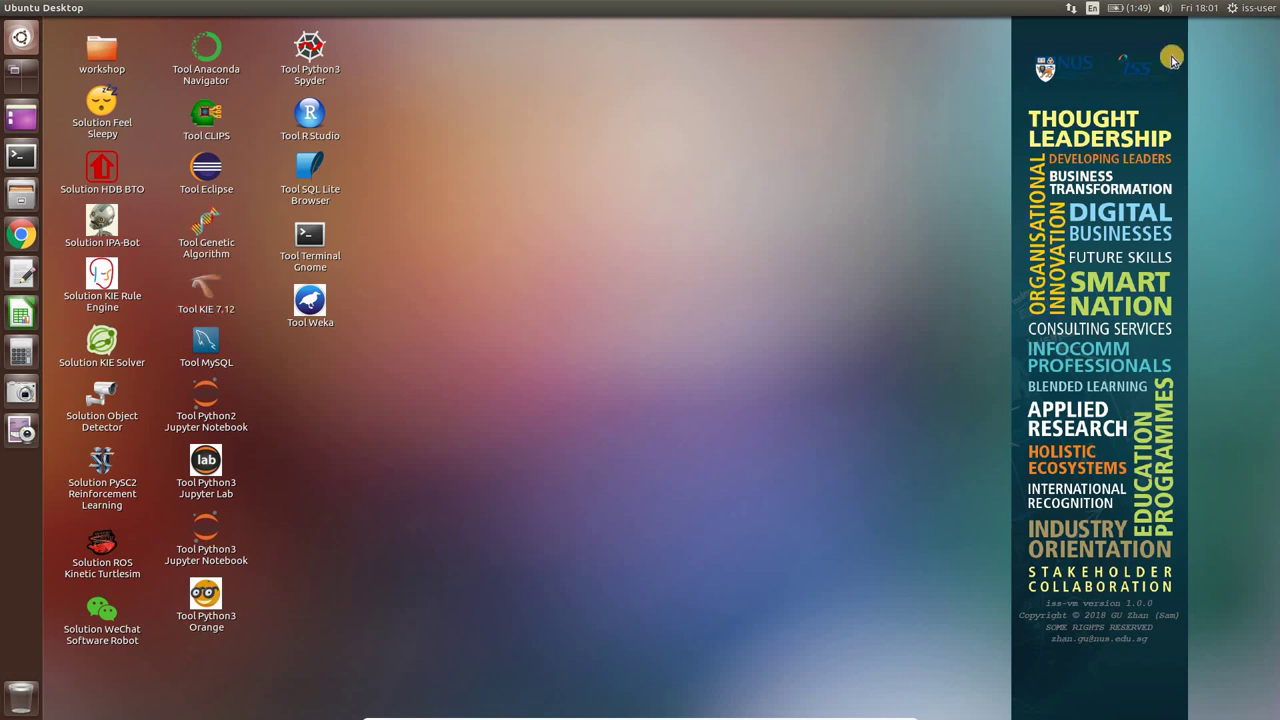
click(1258, 12)
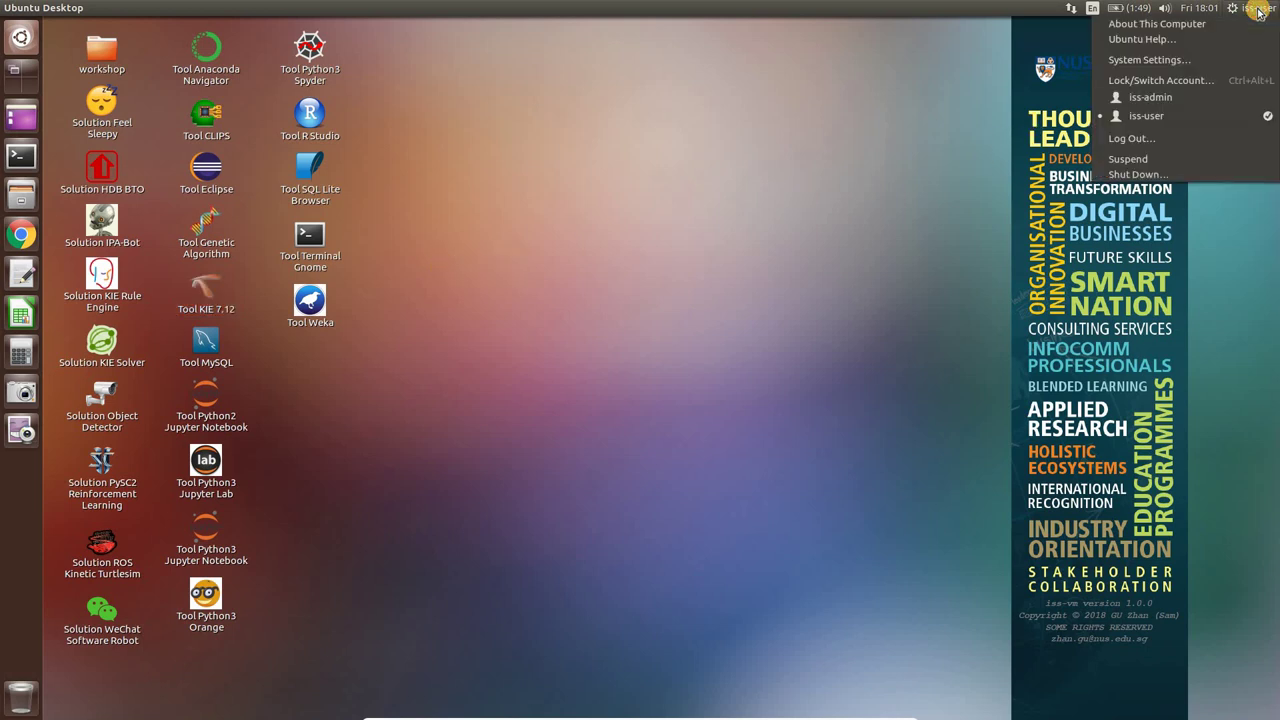
click(1144, 176)
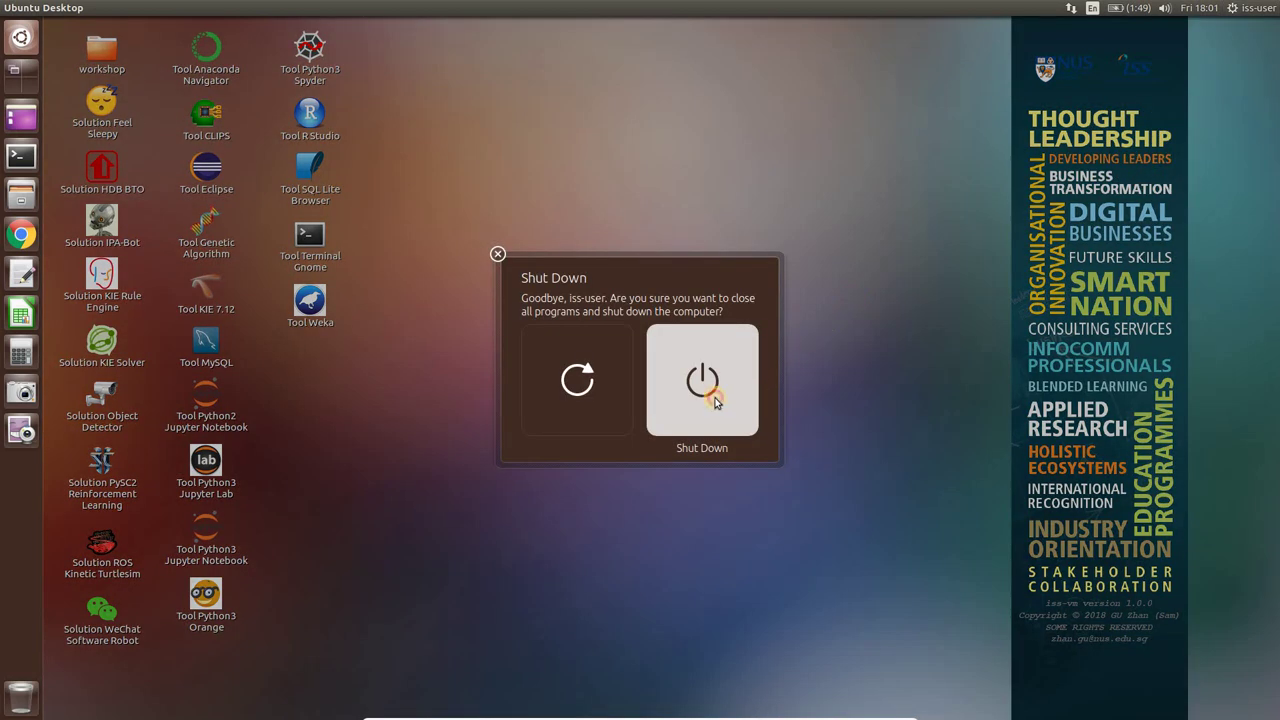
click(714, 400)
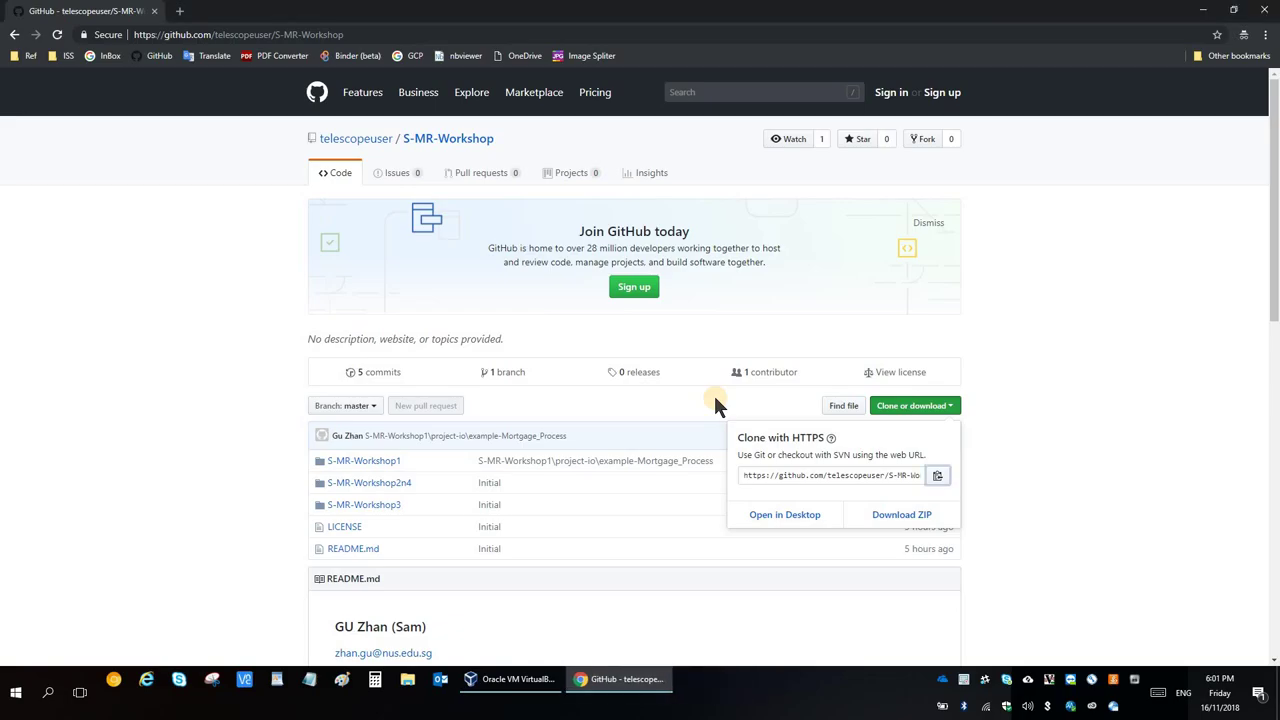
- Bring VirtualBox Manager forward, showing iss-vm-v17 powered off
click(510, 680)
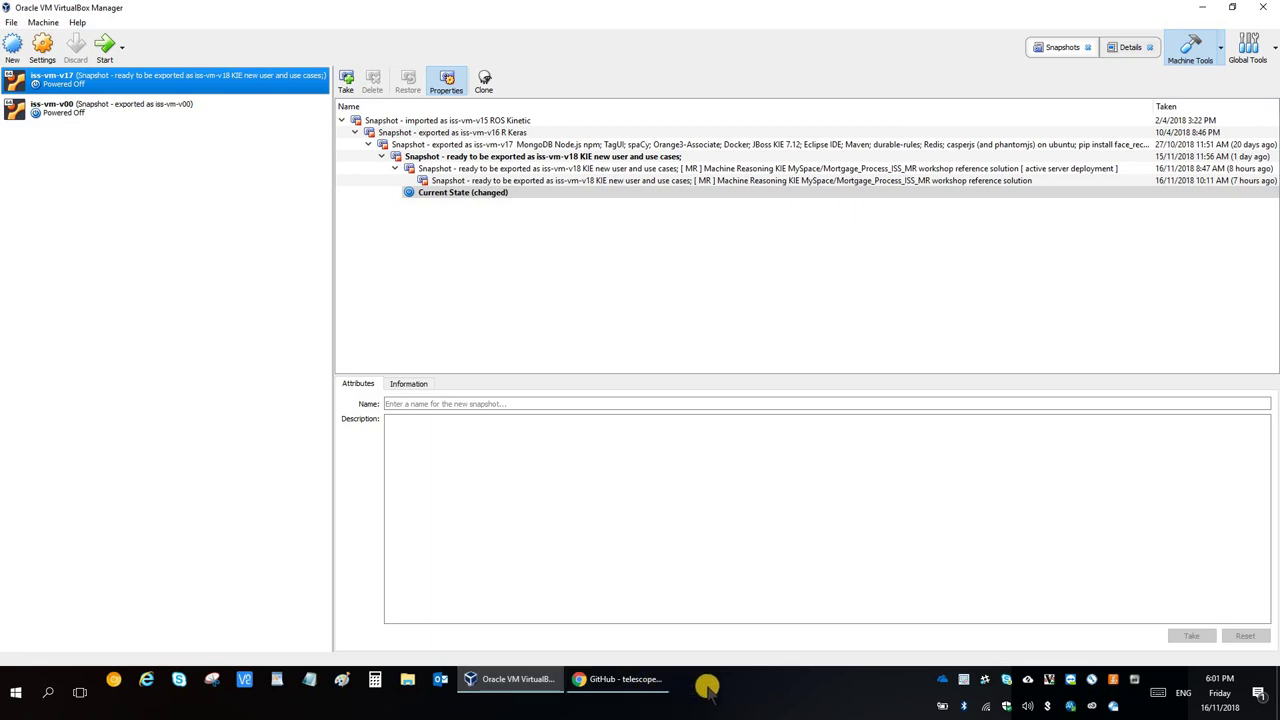
right_click(963, 680)
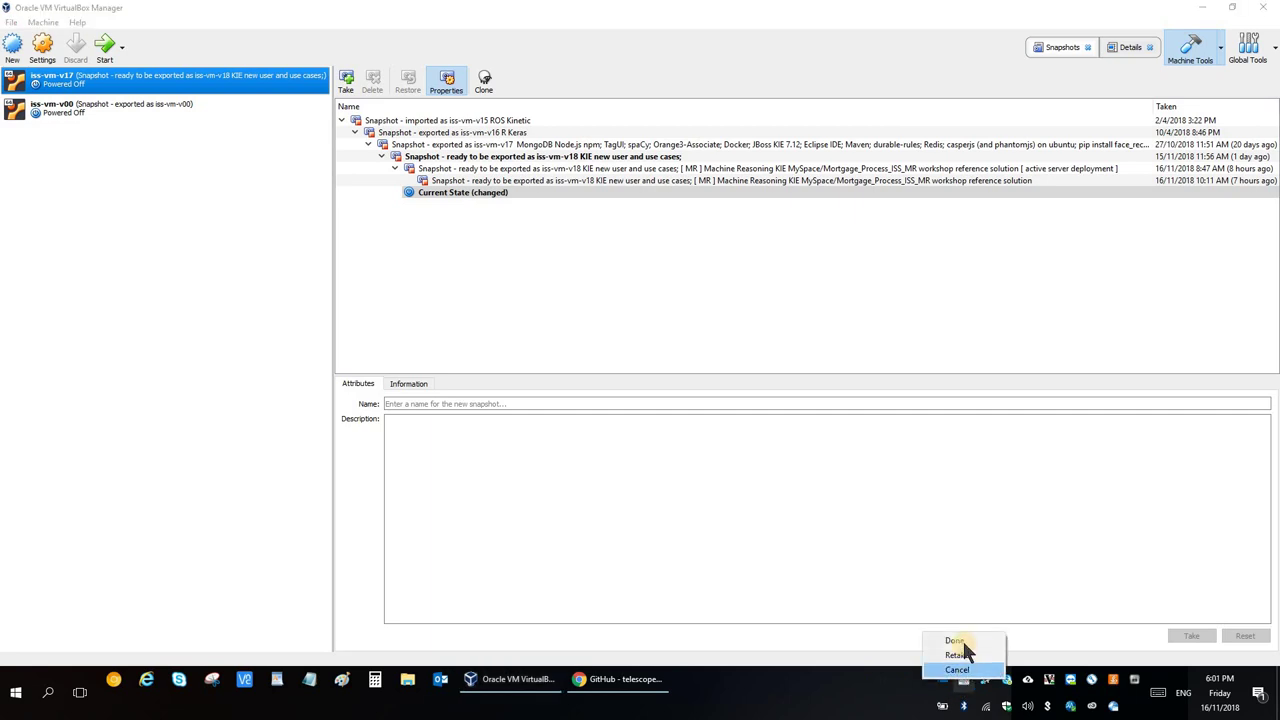